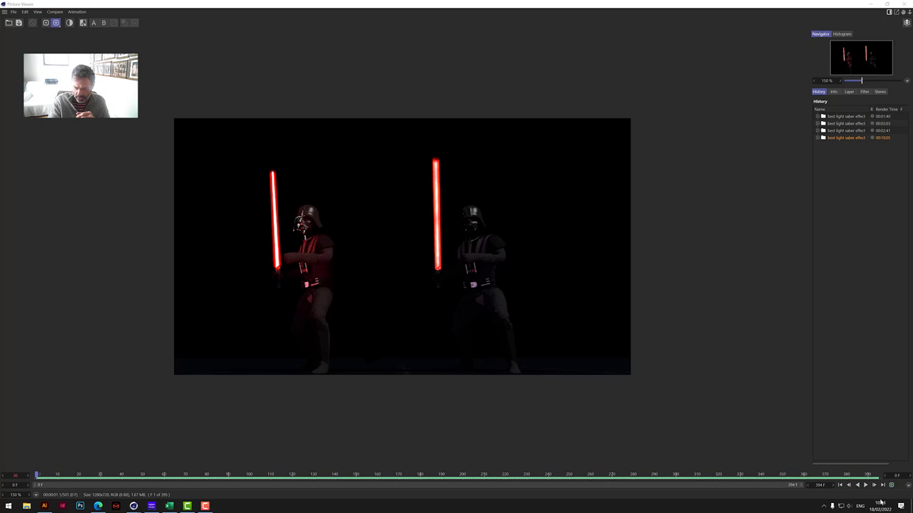
Play back the rendered light saber animation for review, pause it and close the render viewer
{"action": "left_click", "coordinate": [866, 485]}
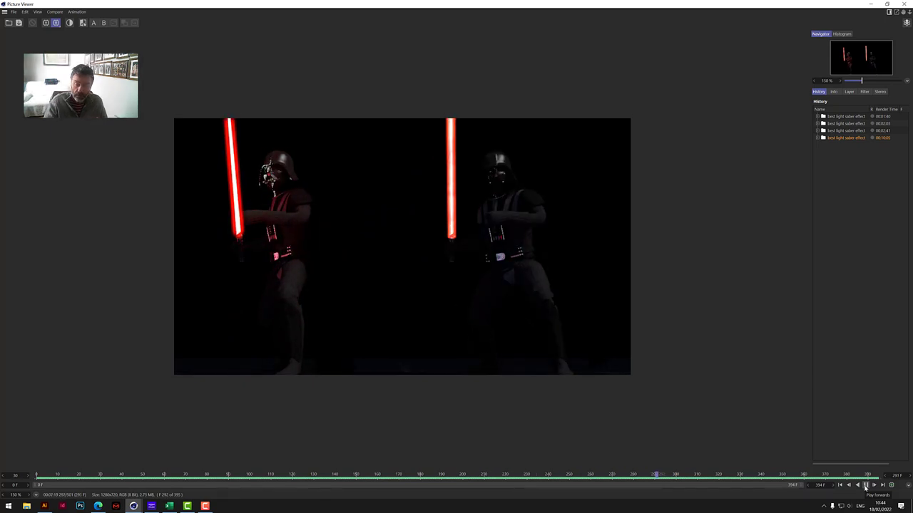
{"action": "left_click", "coordinate": [865, 485]}
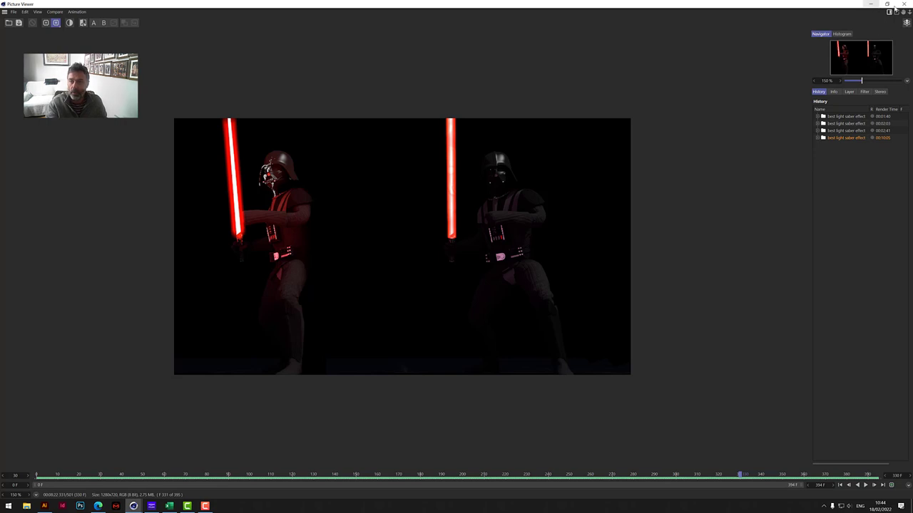
{"action": "left_click", "coordinate": [907, 4]}
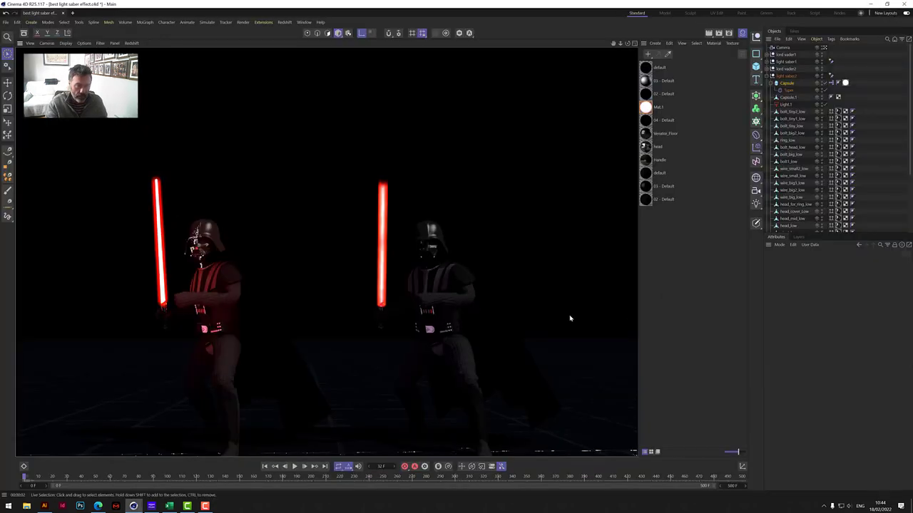
Delete the tapered Capsule, Capsule.1 and Light.1 from the light saber2 group
{"action": "left_click", "coordinate": [568, 316]}
{"action": "left_click_drag", "start_coordinate": [627, 44], "coordinate": [595, 157]}
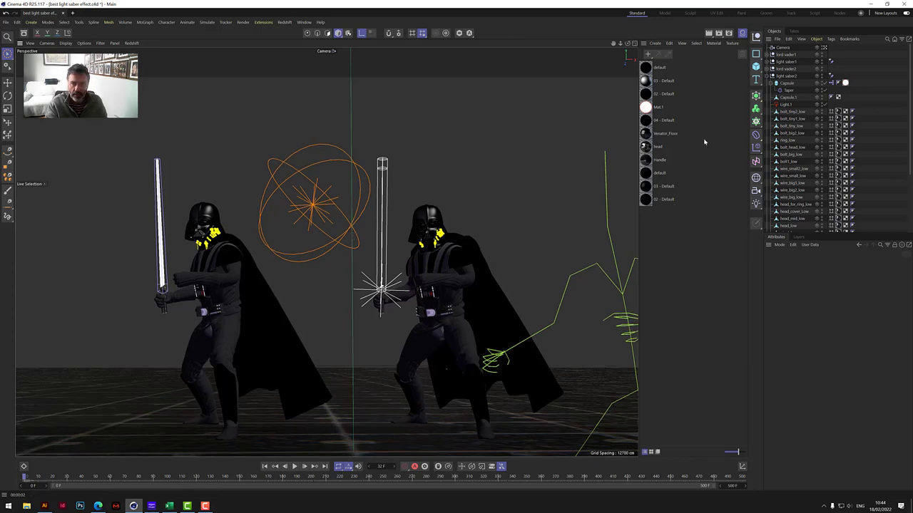
{"action": "left_click", "coordinate": [785, 83]}
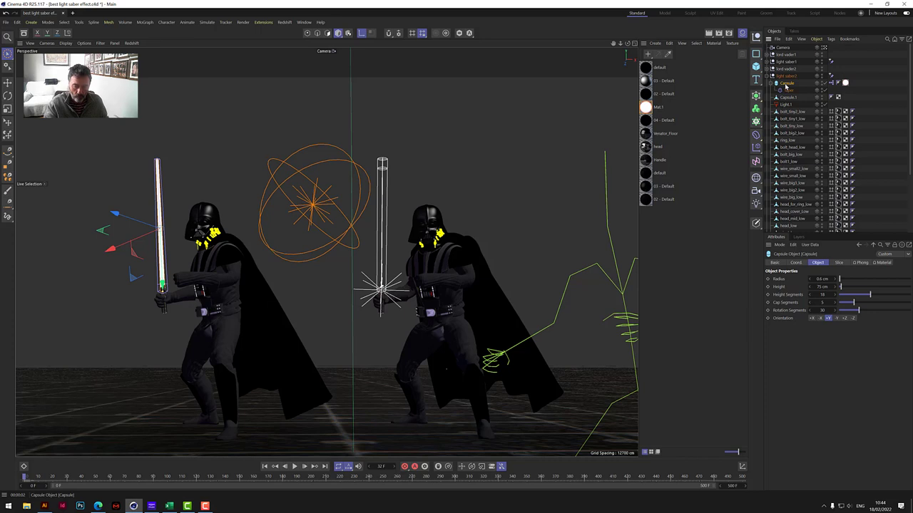
{"action": "key", "text": "Delete"}
{"action": "left_click", "coordinate": [785, 83]}
{"action": "key", "text": "Delete"}
{"action": "left_click", "coordinate": [787, 84]}
{"action": "key", "text": "Delete"}
Collapse the light saber2 group and delete Light.1 from the light saber1 group
{"action": "left_click", "coordinate": [768, 75]}
{"action": "left_click", "coordinate": [771, 62]}
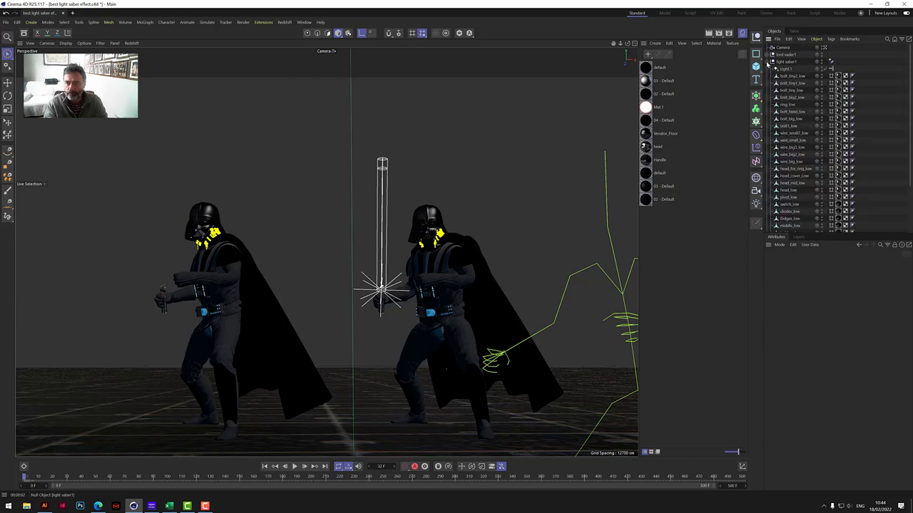
{"action": "left_click", "coordinate": [786, 70]}
{"action": "key", "text": "Delete"}
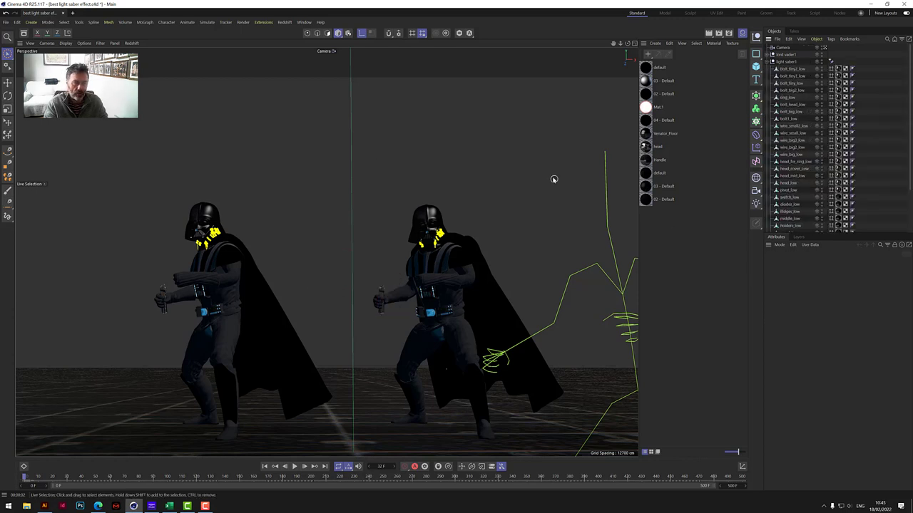
Delete the white glowing material Mat.1 and hide the material list to enlarge the viewport
{"action": "scroll", "coordinate": [378, 300], "scroll_direction": "up", "scroll_amount": 5}
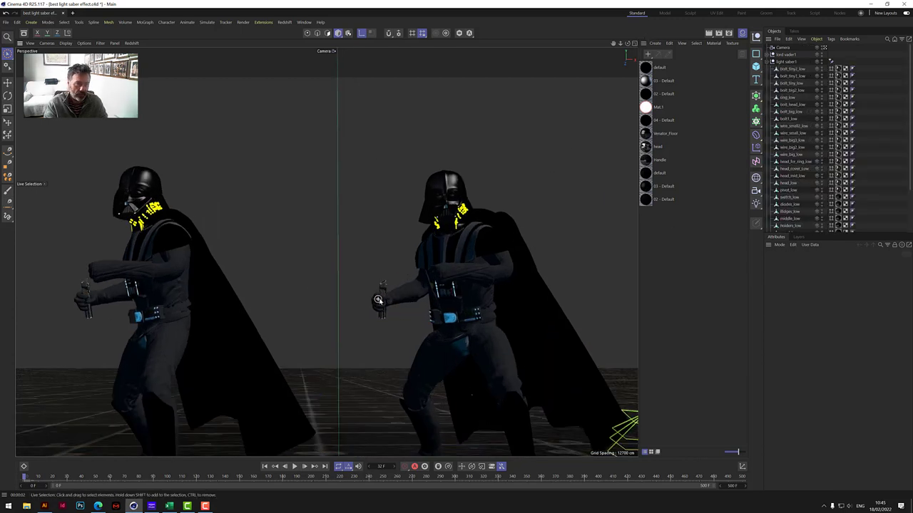
{"action": "scroll", "coordinate": [379, 299], "scroll_direction": "down", "scroll_amount": 5}
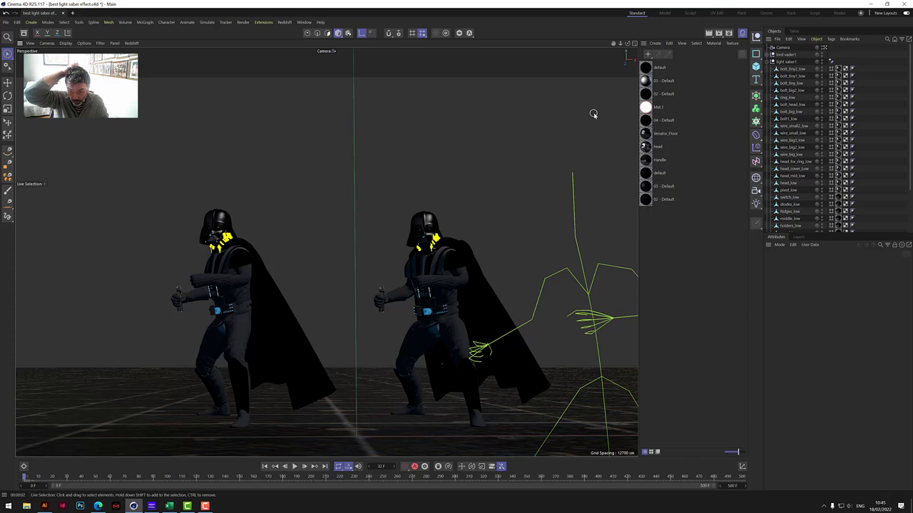
{"action": "left_click", "coordinate": [649, 109]}
{"action": "key", "text": "Delete"}
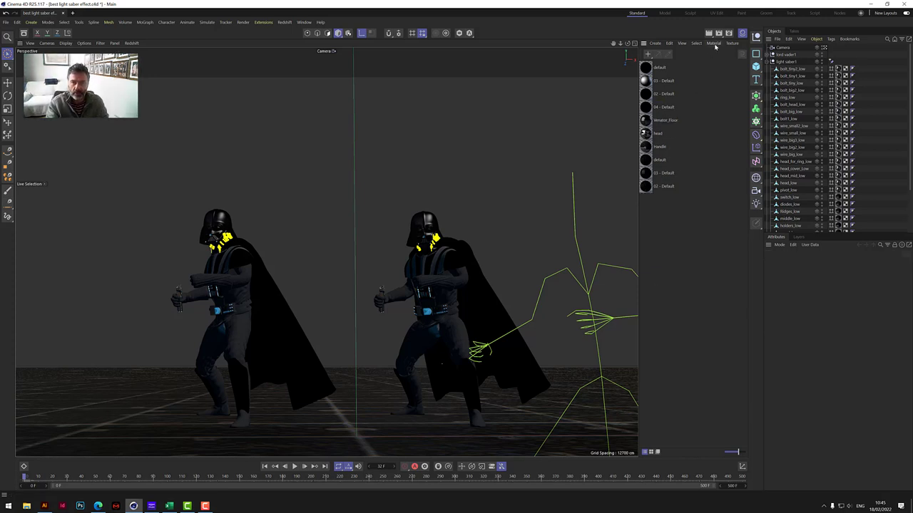
{"action": "left_click", "coordinate": [742, 34]}
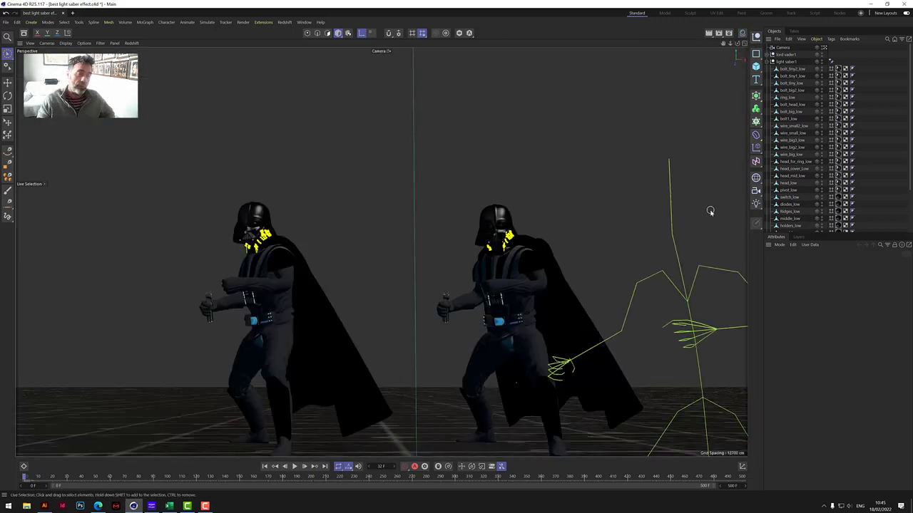
Collapse the light saber1 group and add a spot light to the scene
{"action": "left_click", "coordinate": [207, 302]}
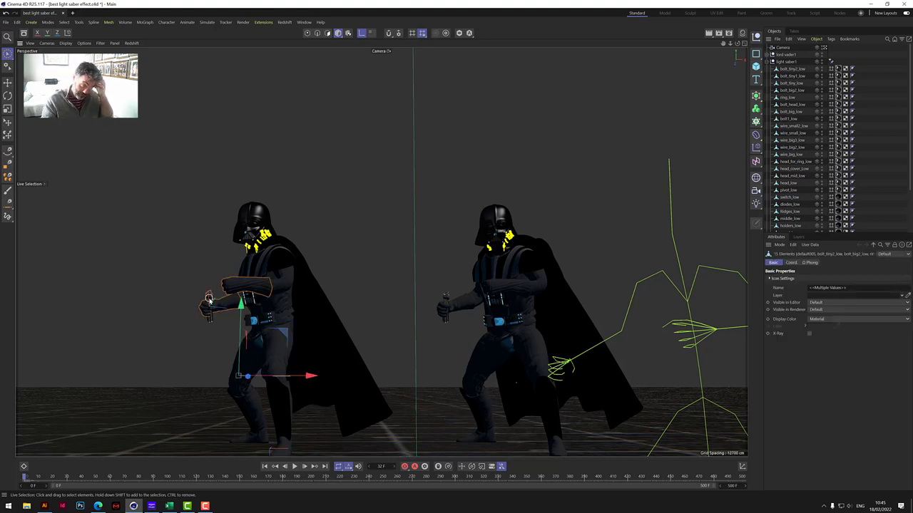
{"action": "scroll", "coordinate": [205, 305], "scroll_direction": "up", "scroll_amount": 5}
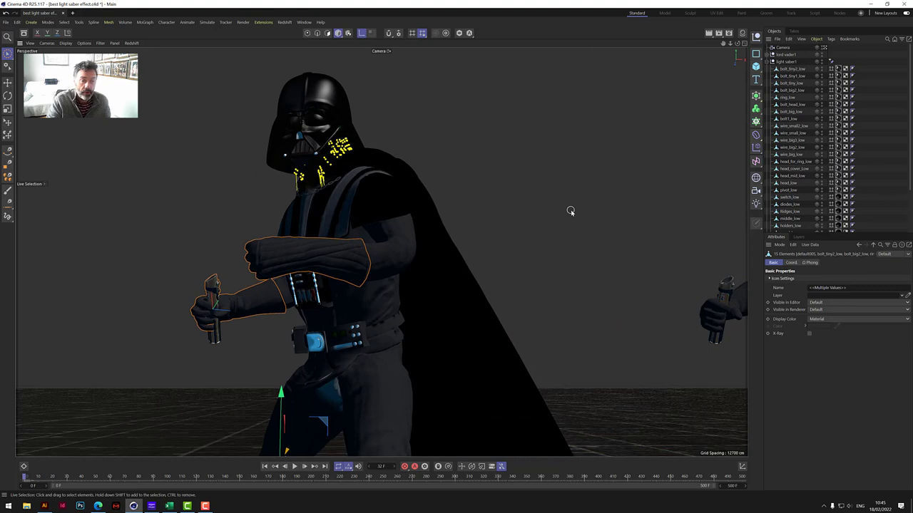
{"action": "left_click", "coordinate": [569, 209]}
{"action": "left_click_drag", "start_coordinate": [568, 209], "coordinate": [550, 212], "text": "alt"}
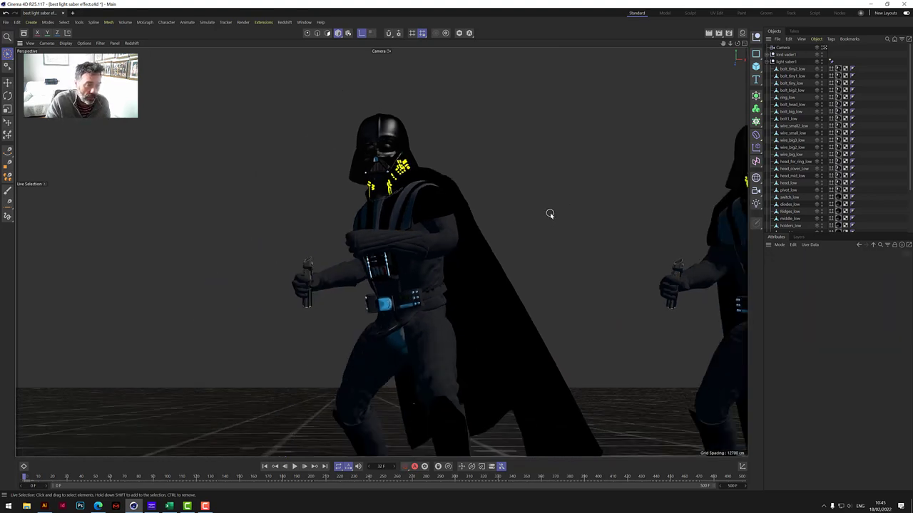
{"action": "mouse_move", "coordinate": [729, 43]}
{"action": "left_mouse_down"}
{"action": "mouse_move", "coordinate": [735, 48]}
{"action": "mouse_move", "coordinate": [715, 42]}
{"action": "left_mouse_up"}
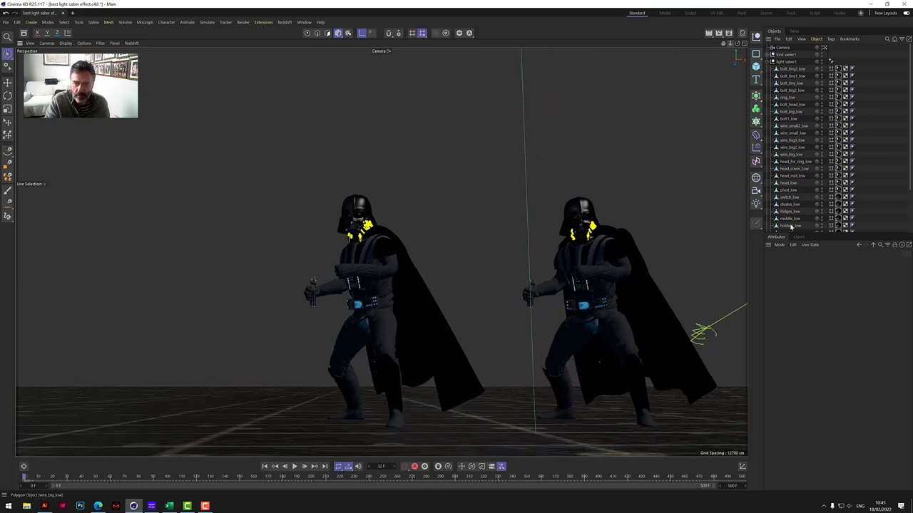
{"action": "left_click", "coordinate": [771, 62]}
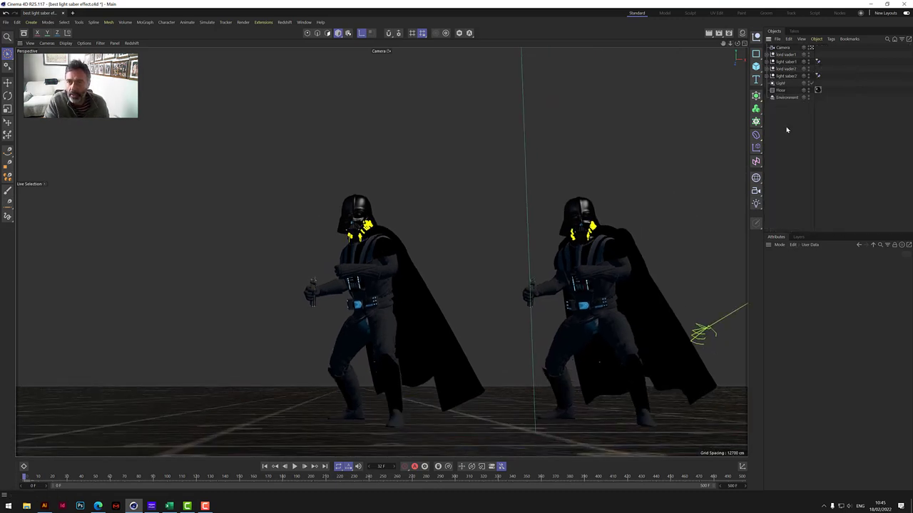
{"action": "left_click", "coordinate": [757, 204]}
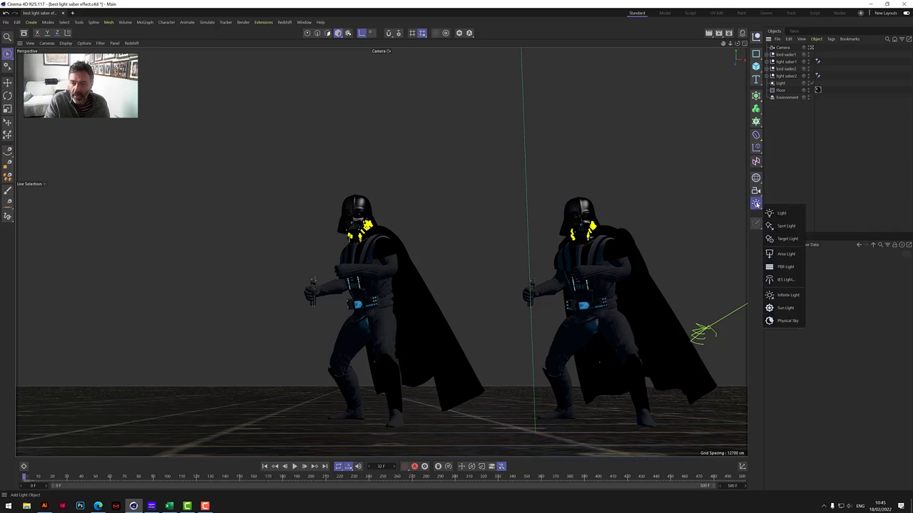
{"action": "left_click", "coordinate": [786, 227]}
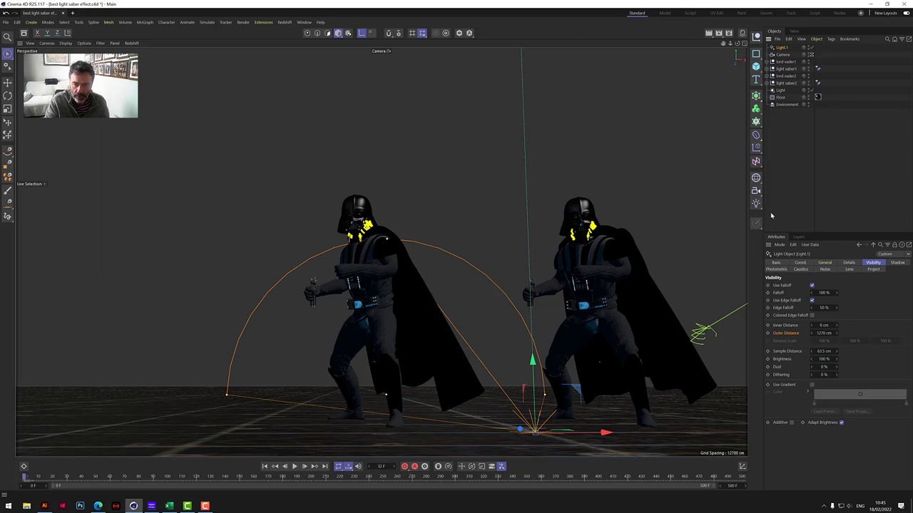
Hide the lord vader1 and light saber1 groups in both the editor and the renderer
{"action": "left_click", "coordinate": [789, 69]}
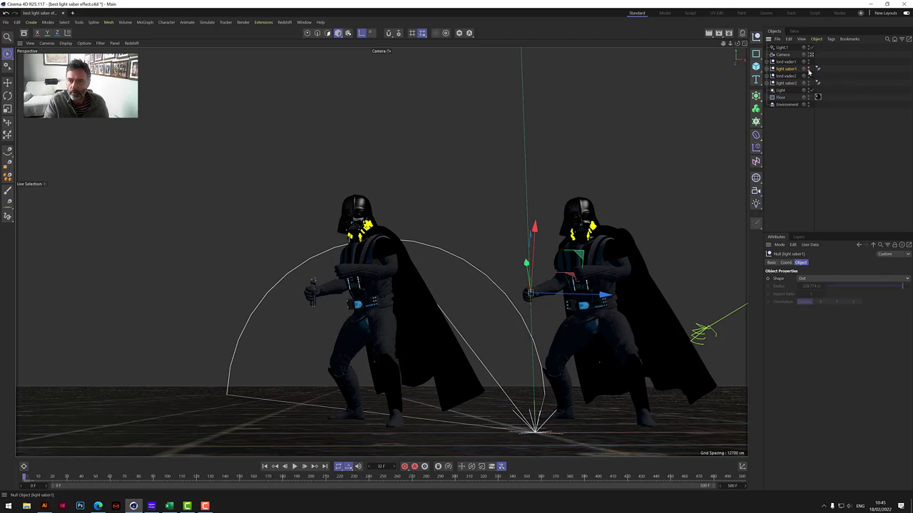
{"action": "left_click", "coordinate": [808, 77]}
{"action": "left_click", "coordinate": [809, 77]}
{"action": "left_click", "coordinate": [807, 63]}
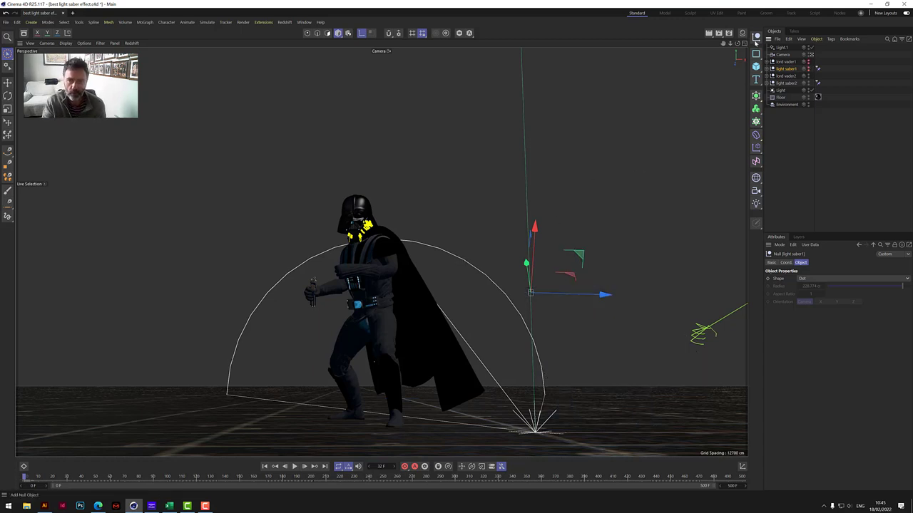
Move the new spot light up to hilt height, just in front of the visible Vader's outstretched hand
{"action": "left_click", "coordinate": [787, 49]}
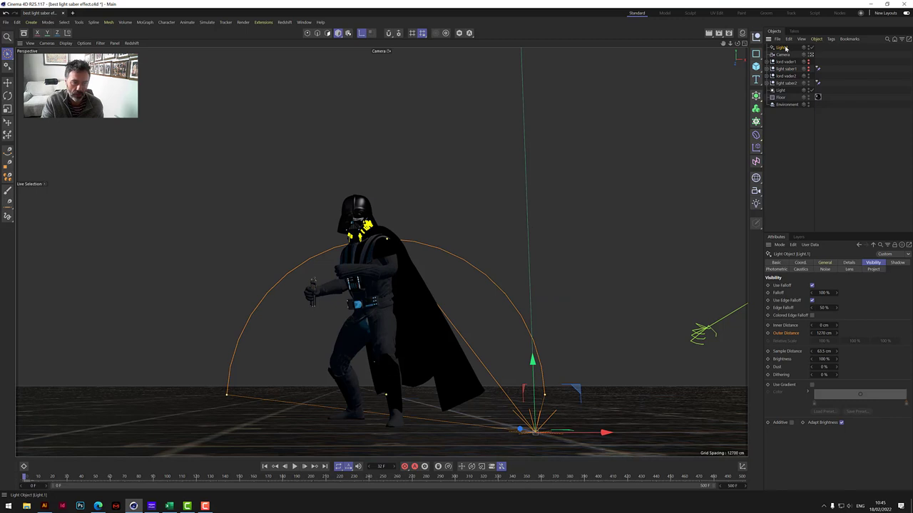
{"action": "left_click_drag", "start_coordinate": [538, 372], "coordinate": [533, 231]}
{"action": "left_click_drag", "start_coordinate": [598, 291], "coordinate": [313, 359]}
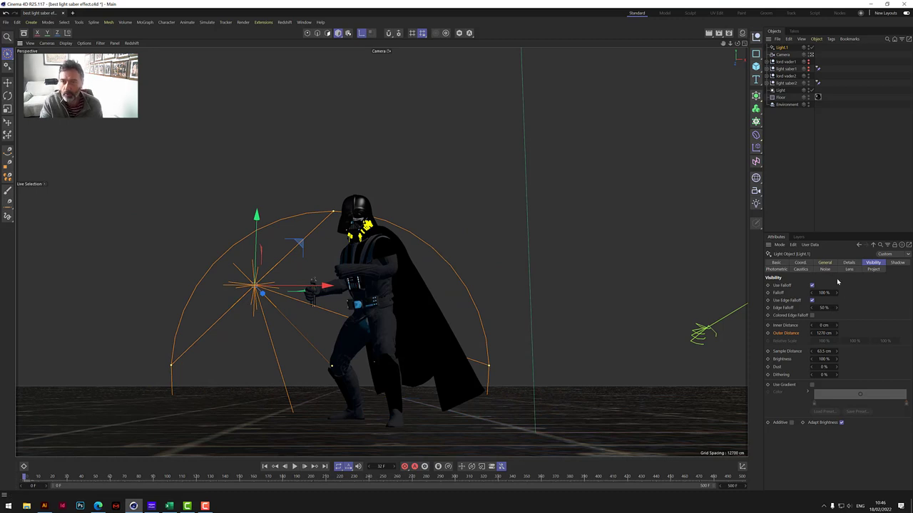
Change the new light's type to Parallel Spot
{"action": "left_click", "coordinate": [825, 262]}
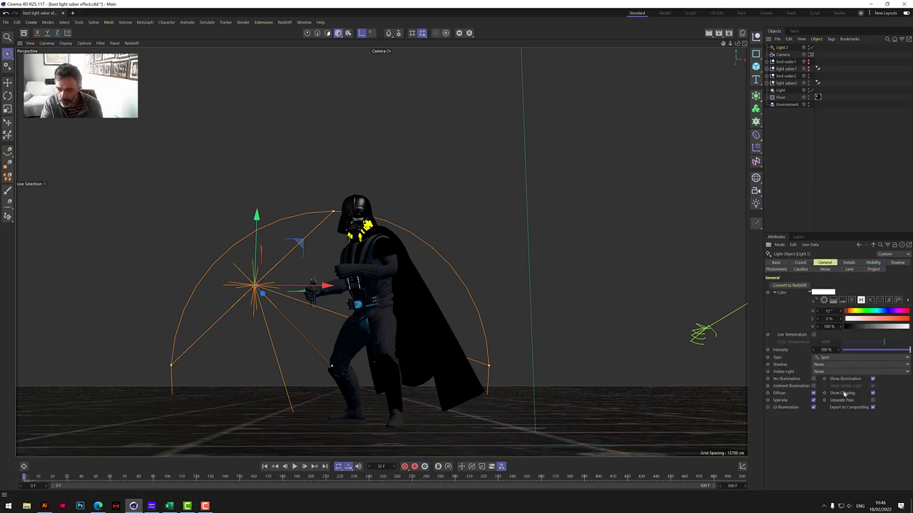
{"action": "left_click", "coordinate": [830, 358]}
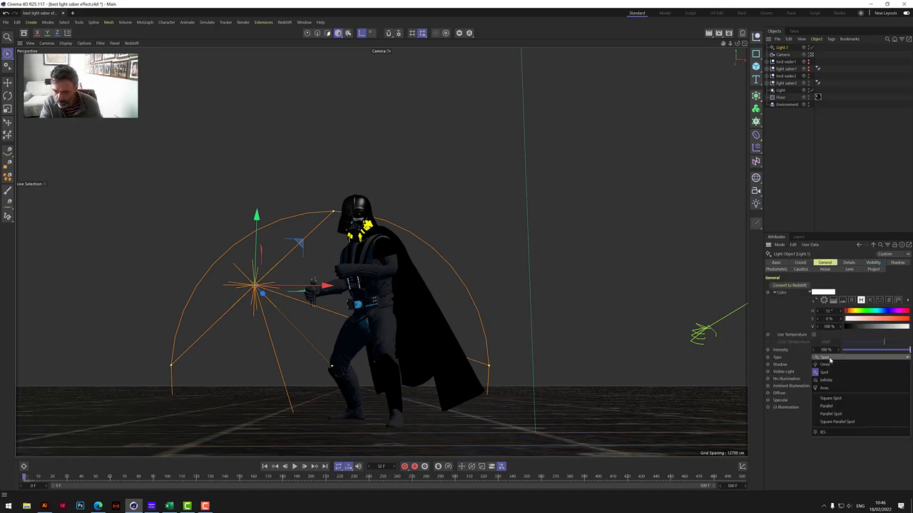
{"action": "left_click", "coordinate": [839, 414]}
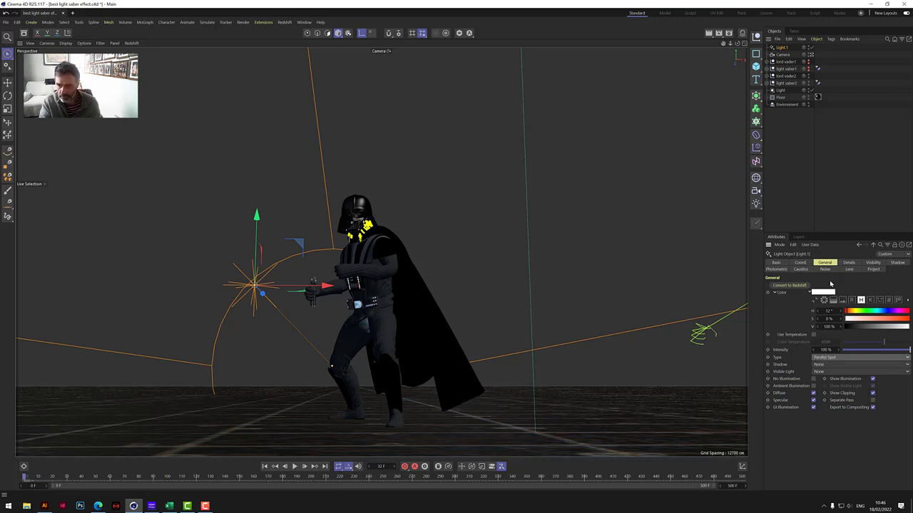
Set the parallel spot light's outer radius to 5 cm
{"action": "left_click", "coordinate": [872, 263]}
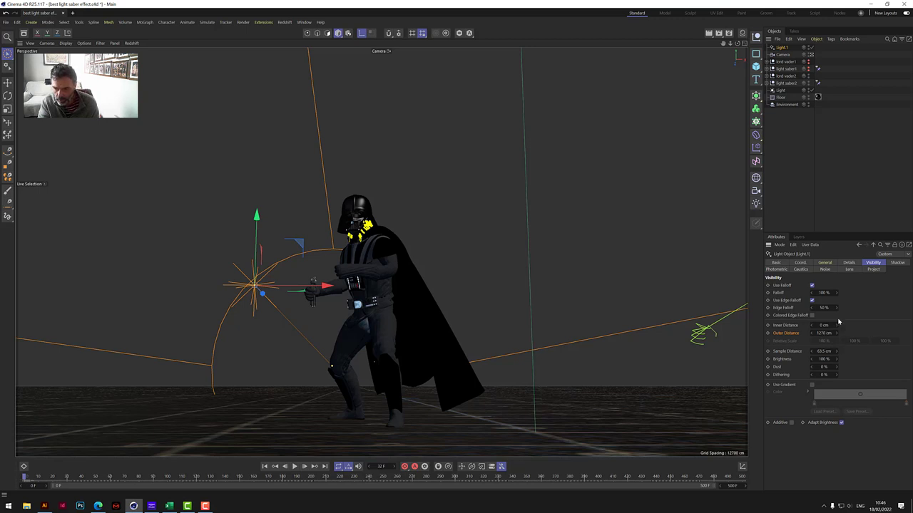
{"action": "left_click", "coordinate": [853, 264]}
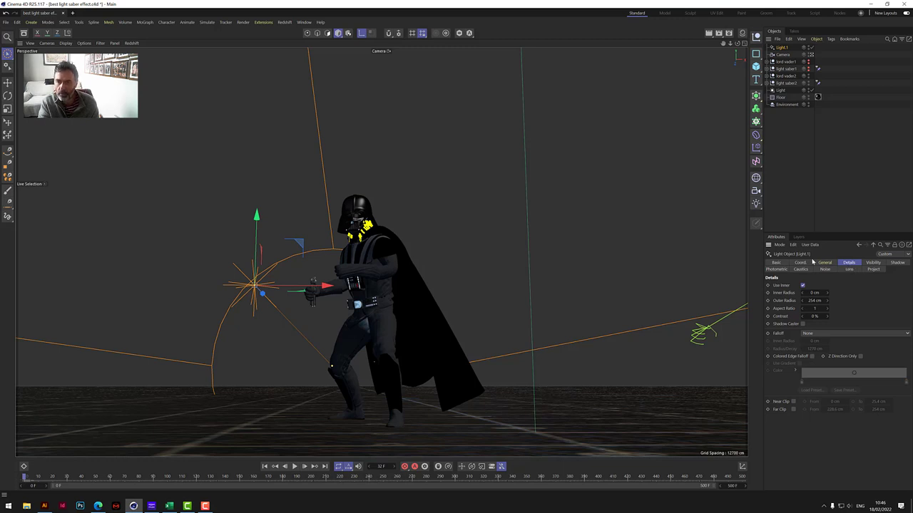
{"action": "double_click", "coordinate": [815, 300]}
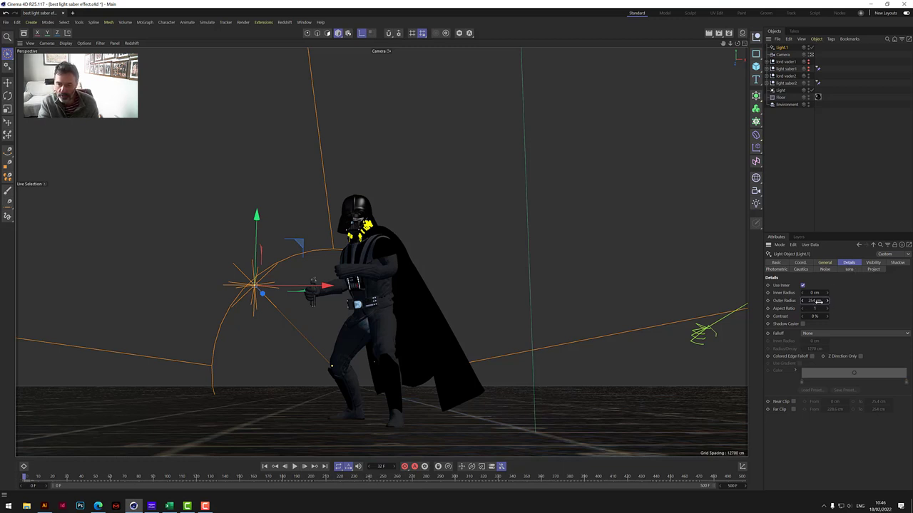
{"action": "type", "text": "5"}
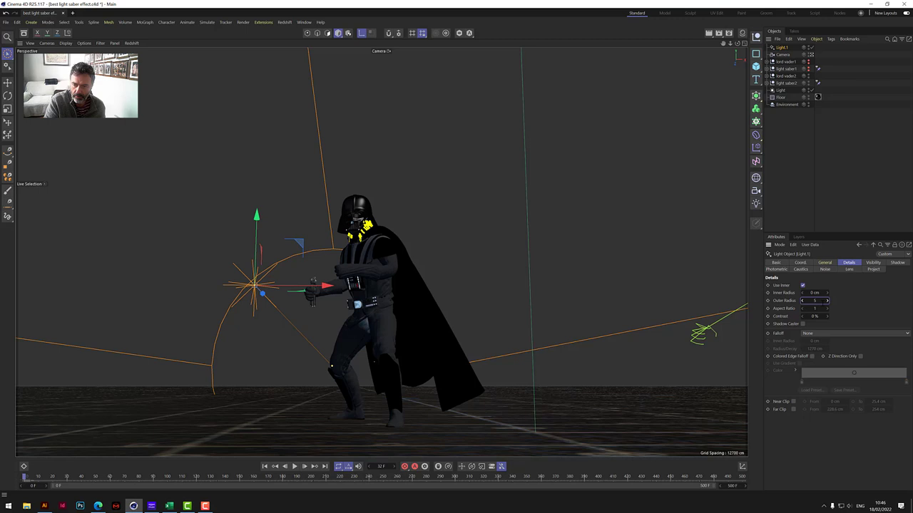
{"action": "key", "text": "Return"}
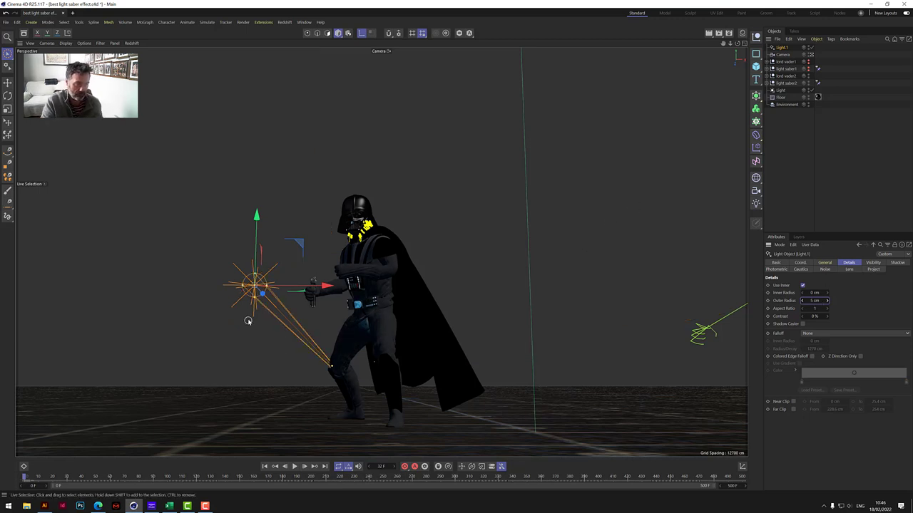
Set the new light's visibility distances to 75 cm outer and 70 cm inner
{"action": "left_click", "coordinate": [874, 263]}
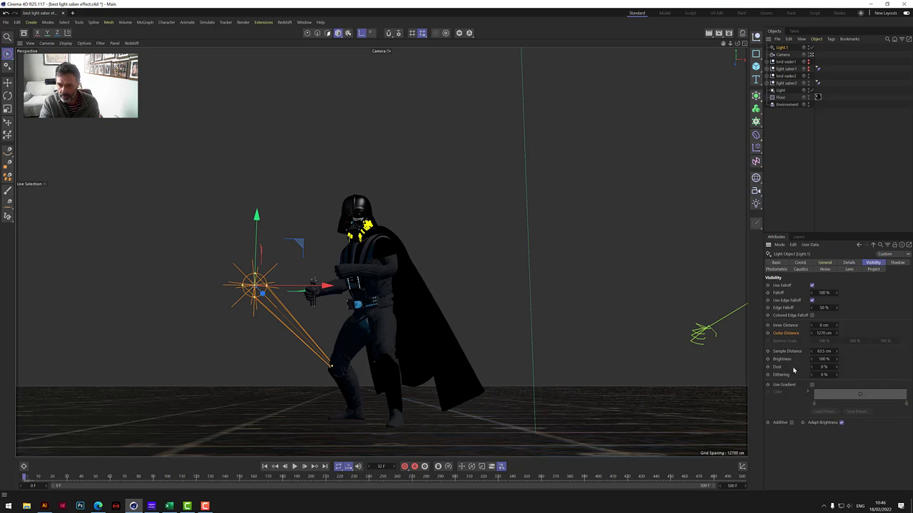
{"action": "left_click", "coordinate": [824, 333]}
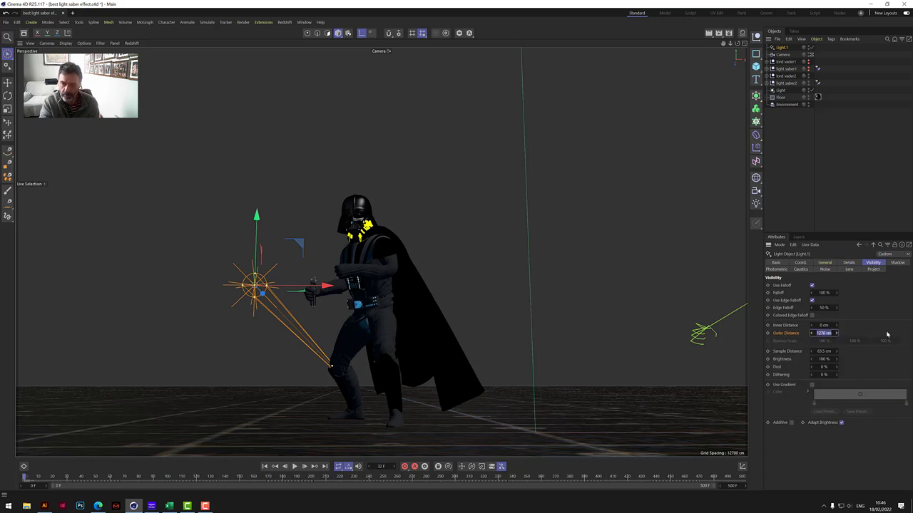
{"action": "type", "text": "15"}
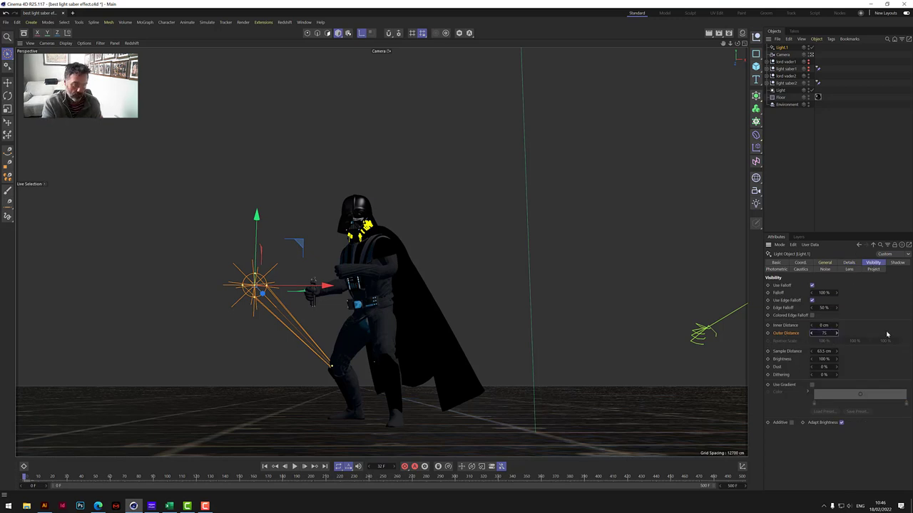
{"action": "key", "text": "Return"}
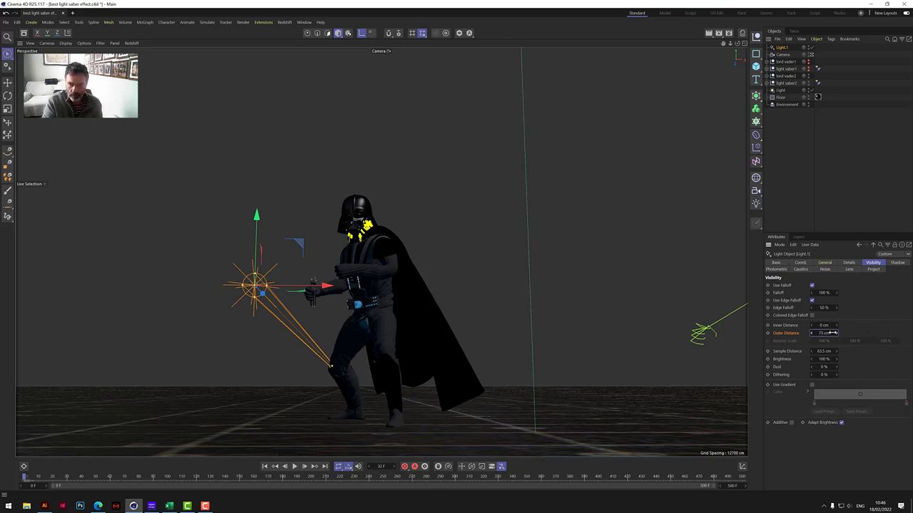
{"action": "double_click", "coordinate": [825, 325]}
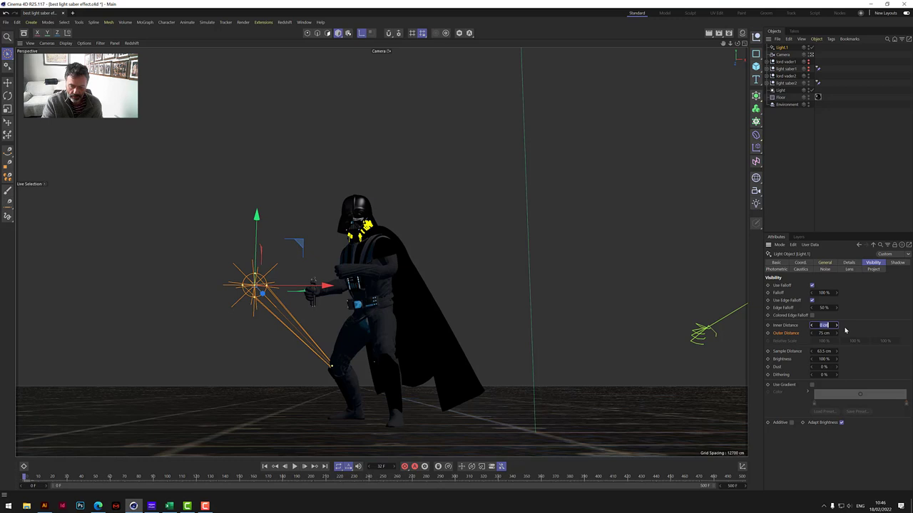
{"action": "type", "text": "70"}
{"action": "key", "text": "Return"}
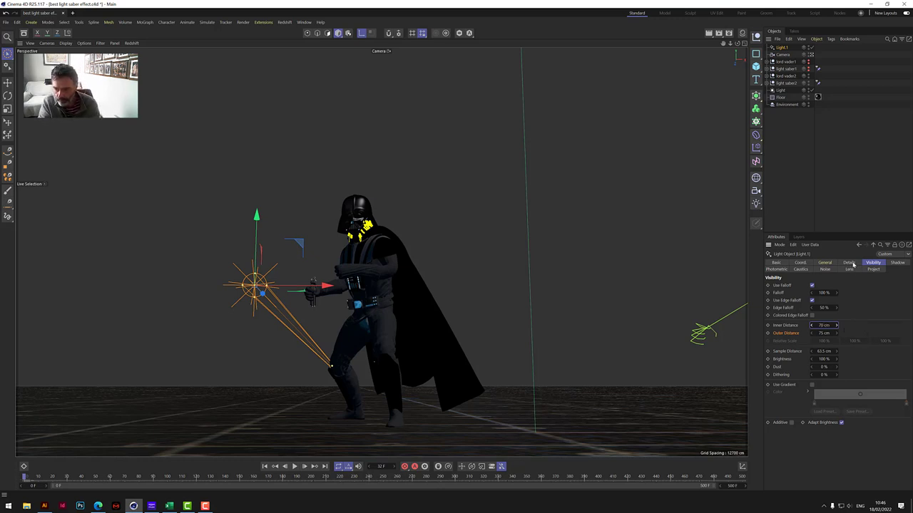
Hide the light's illumination outline and move the light along its X axis toward Vader's hilt hand
{"action": "left_click", "coordinate": [850, 263]}
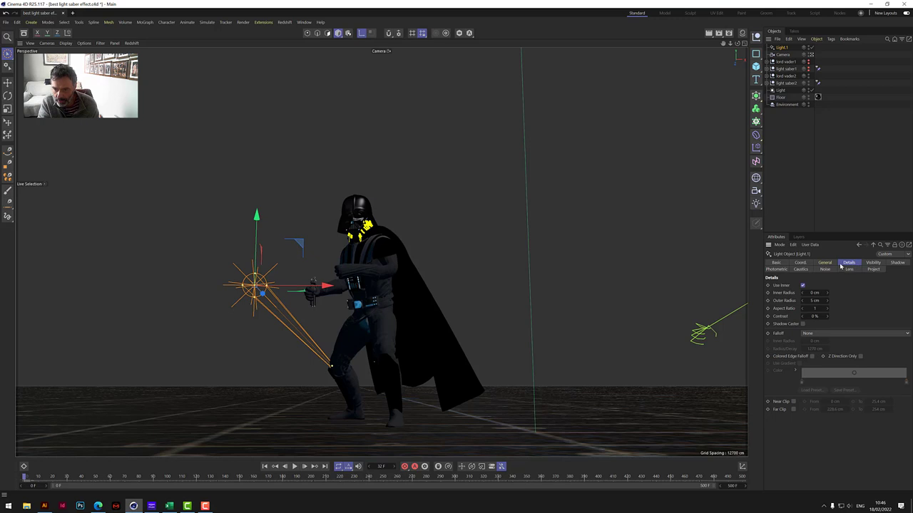
{"action": "left_click", "coordinate": [825, 264]}
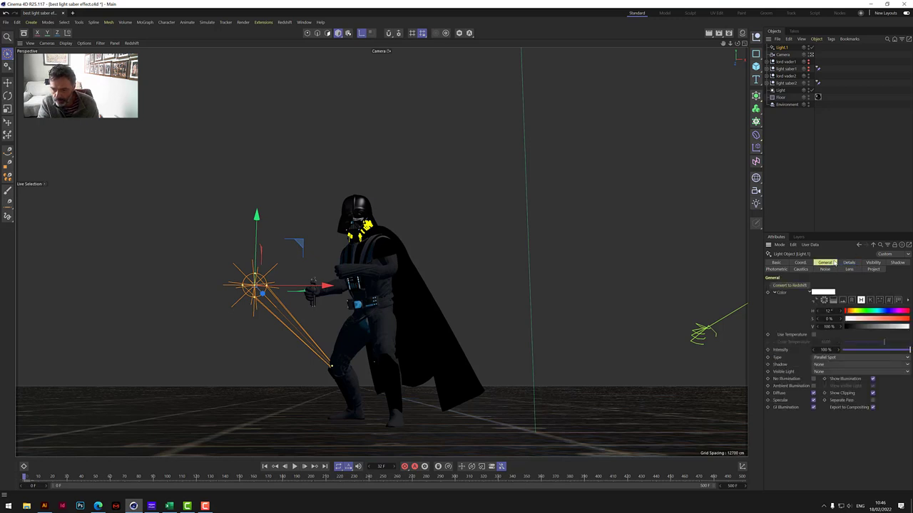
{"action": "left_click", "coordinate": [872, 379]}
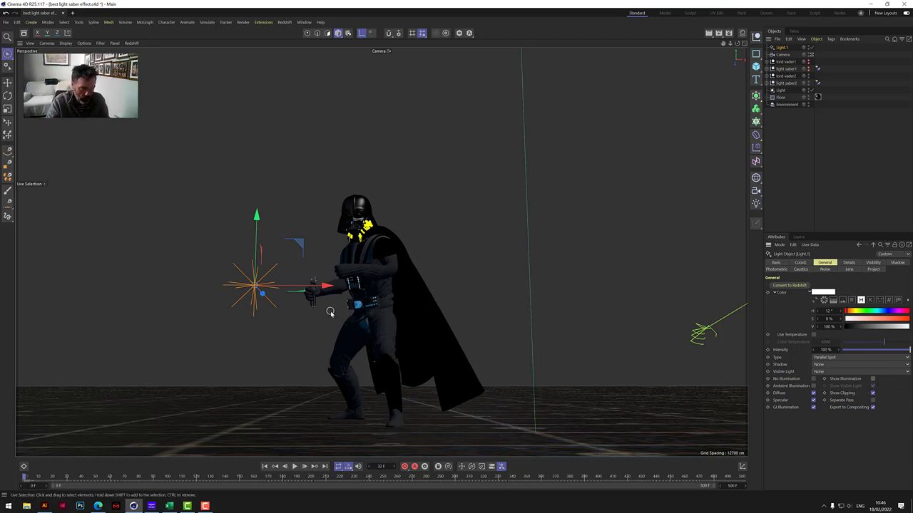
{"action": "left_click_drag", "start_coordinate": [327, 286], "coordinate": [407, 287]}
{"action": "left_click_drag", "start_coordinate": [746, 37], "coordinate": [381, 251]}
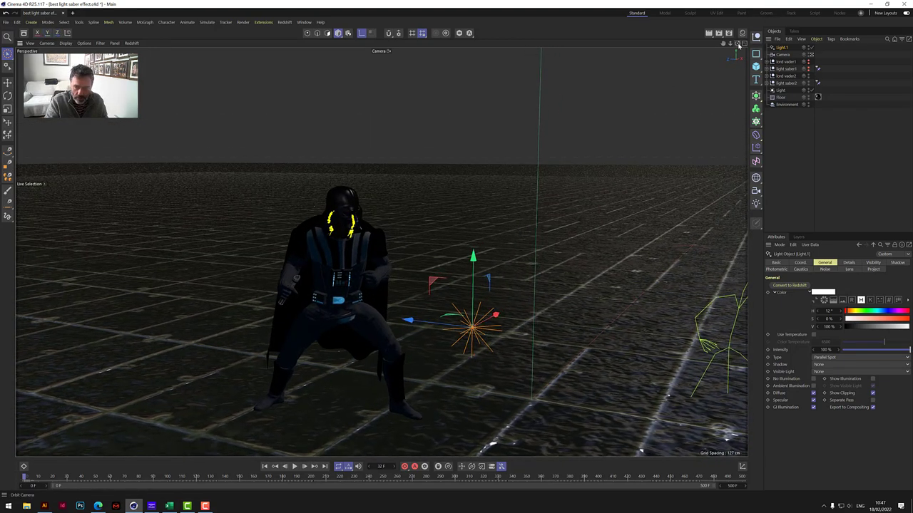
Show the light's illumination outline and shorten its long beam to roughly light saber blade length
{"action": "left_click", "coordinate": [873, 379]}
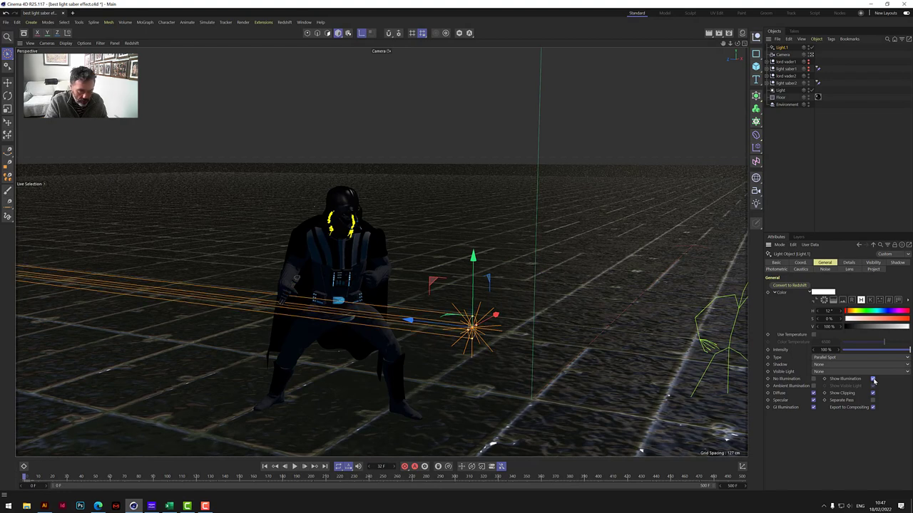
{"action": "scroll", "coordinate": [581, 265], "scroll_direction": "down", "scroll_amount": 6}
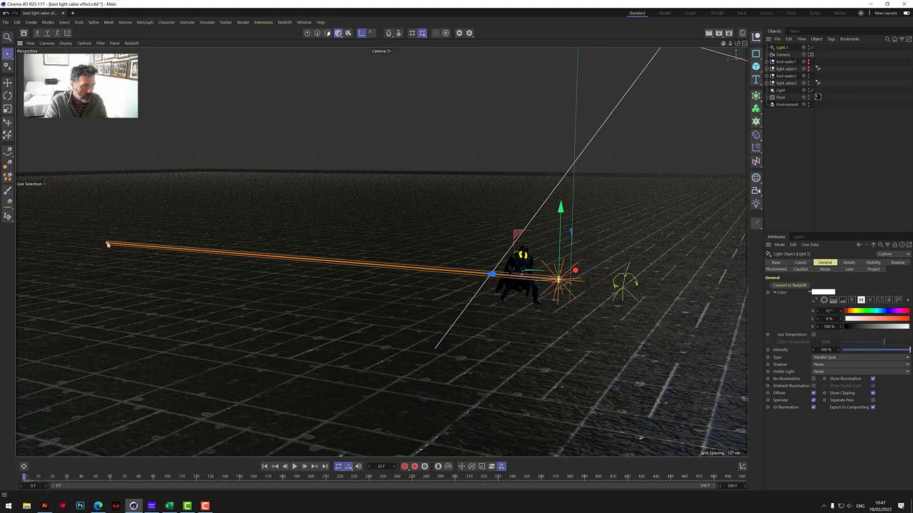
{"action": "left_click_drag", "start_coordinate": [128, 251], "coordinate": [506, 289]}
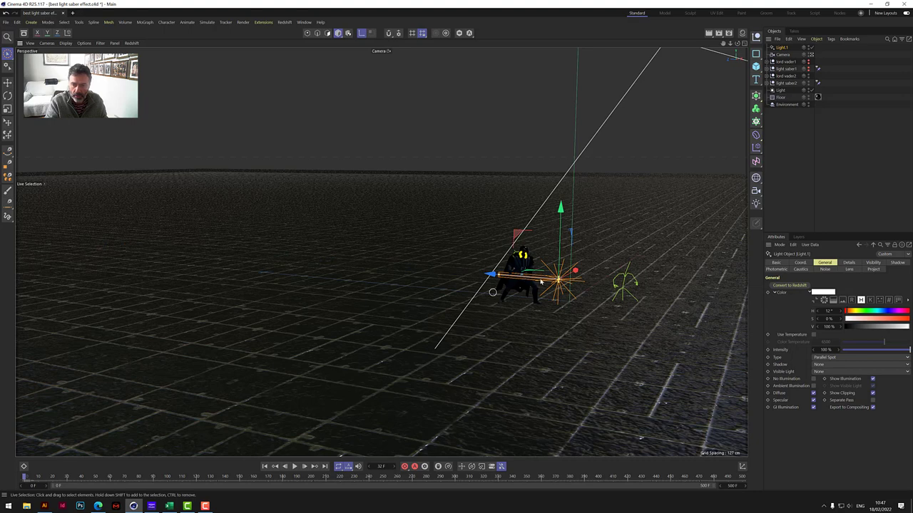
Rotate the light to a pitch of 90° so its beam points straight up
{"action": "left_click", "coordinate": [802, 262]}
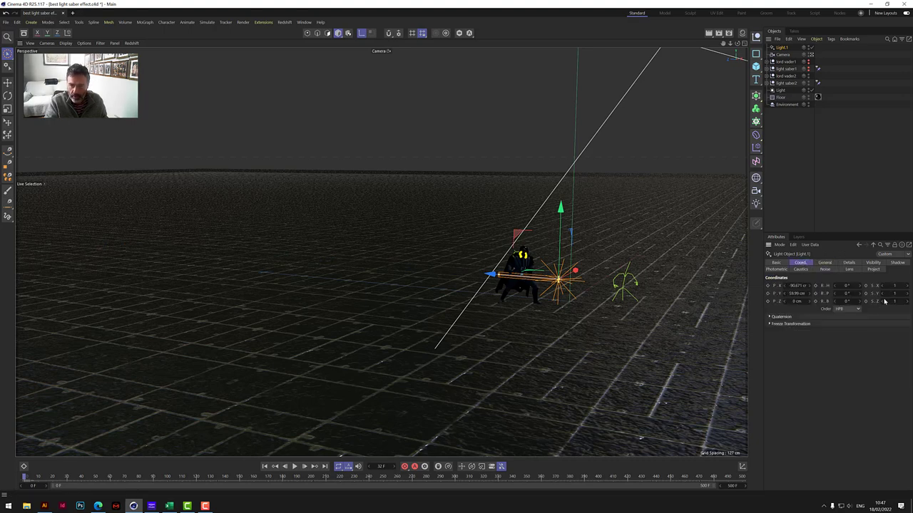
{"action": "left_click_drag", "start_coordinate": [861, 303], "coordinate": [861, 286]}
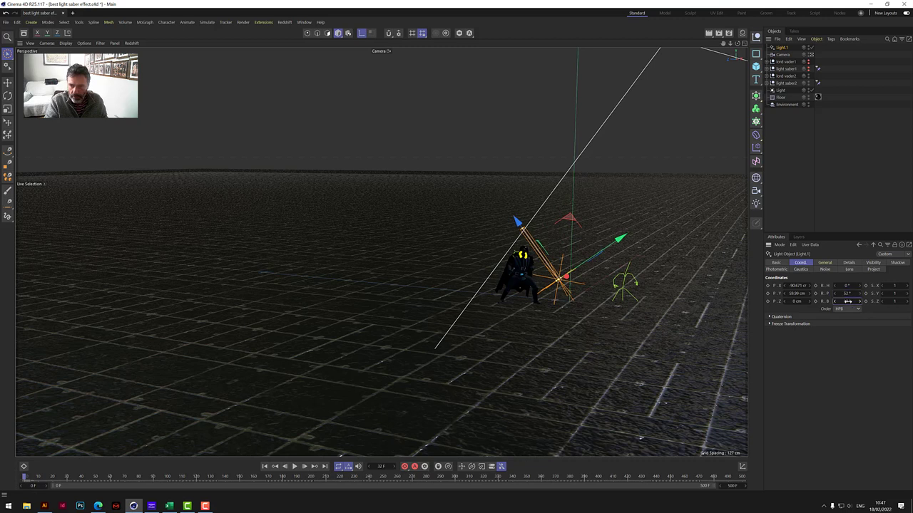
{"action": "double_click", "coordinate": [847, 293]}
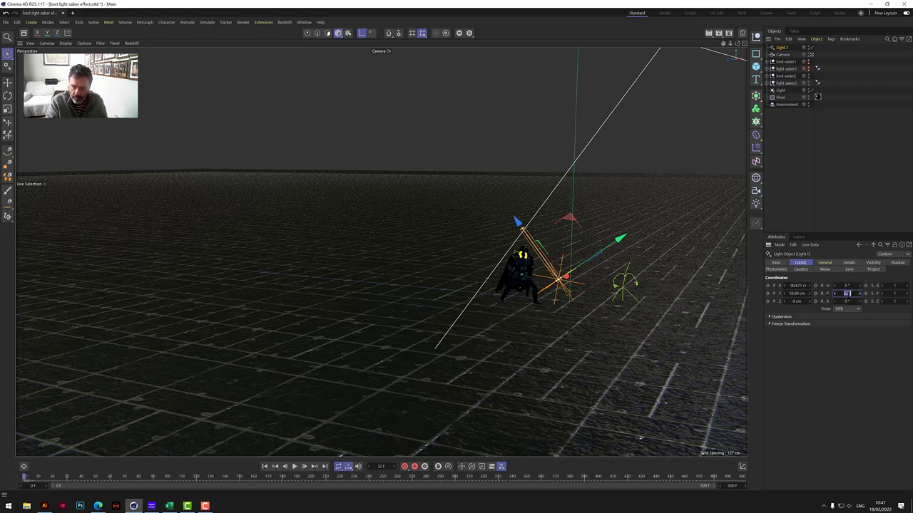
{"action": "type", "text": "90"}
{"action": "key", "text": "Return"}
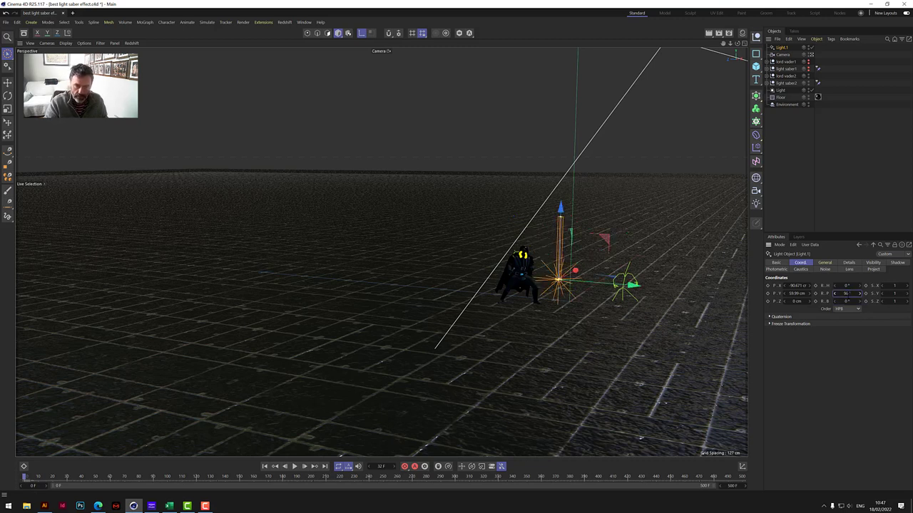
Move the upright light to about 94.6 cm on Z, beside Vader's hilt hand
{"action": "scroll", "coordinate": [556, 288], "scroll_direction": "up", "scroll_amount": 3}
{"action": "scroll", "coordinate": [556, 287], "scroll_direction": "up", "scroll_amount": 5}
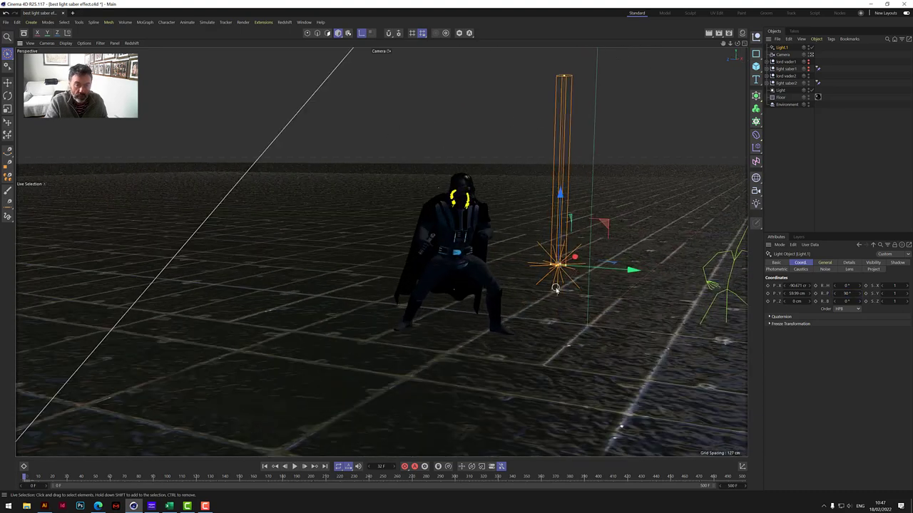
{"action": "left_click_drag", "start_coordinate": [633, 245], "coordinate": [381, 228]}
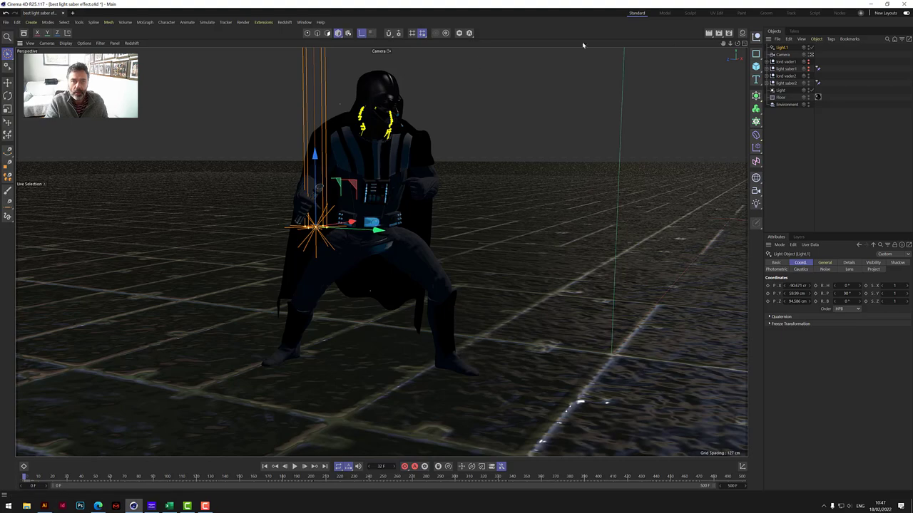
{"action": "left_click_drag", "start_coordinate": [456, 235], "coordinate": [399, 249], "text": "alt"}
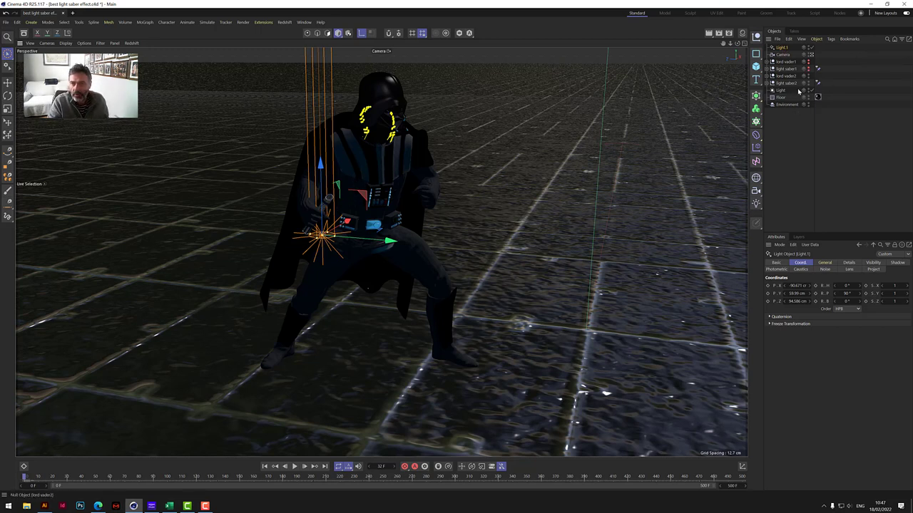
Make Light.1 a child of the light saber2 group and center it to its parent
{"action": "left_click", "coordinate": [769, 84]}
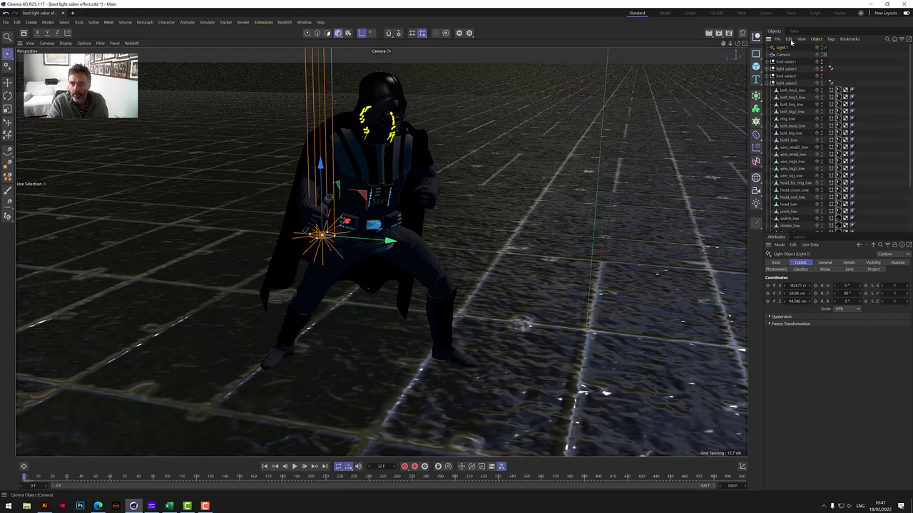
{"action": "left_click_drag", "start_coordinate": [790, 86], "coordinate": [790, 83]}
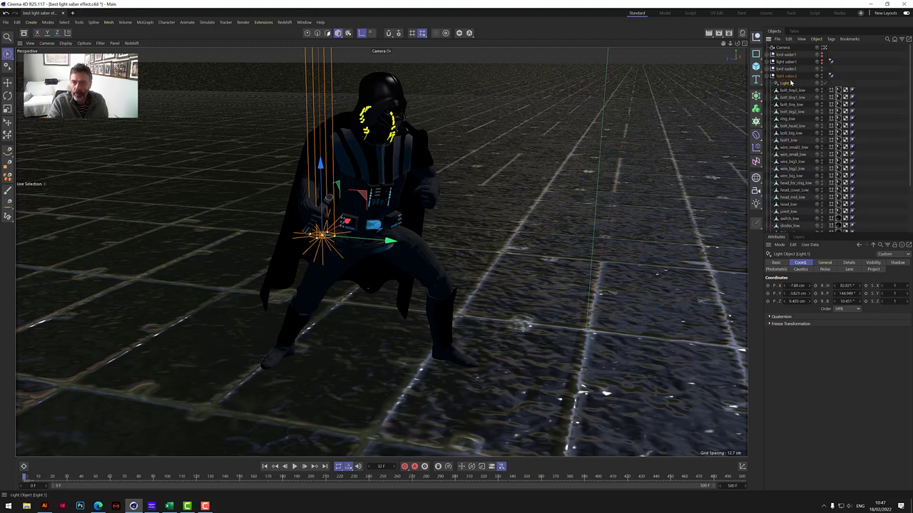
{"action": "left_click", "coordinate": [76, 23]}
{"action": "mouse_move", "coordinate": [92, 123]}
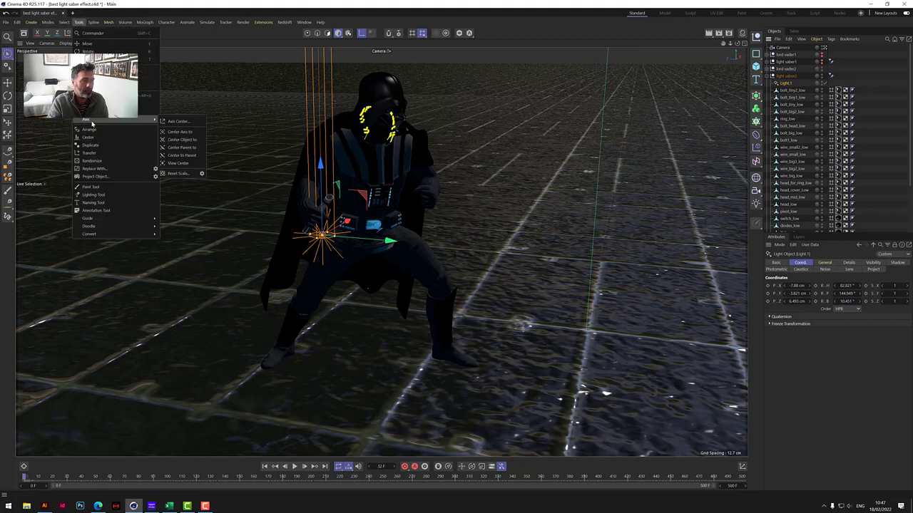
{"action": "left_click", "coordinate": [182, 155]}
Move the light about 7.2 cm along its local X axis, up toward the emitter end of the hilt
{"action": "left_click_drag", "start_coordinate": [175, 149], "coordinate": [467, 173], "text": "alt"}
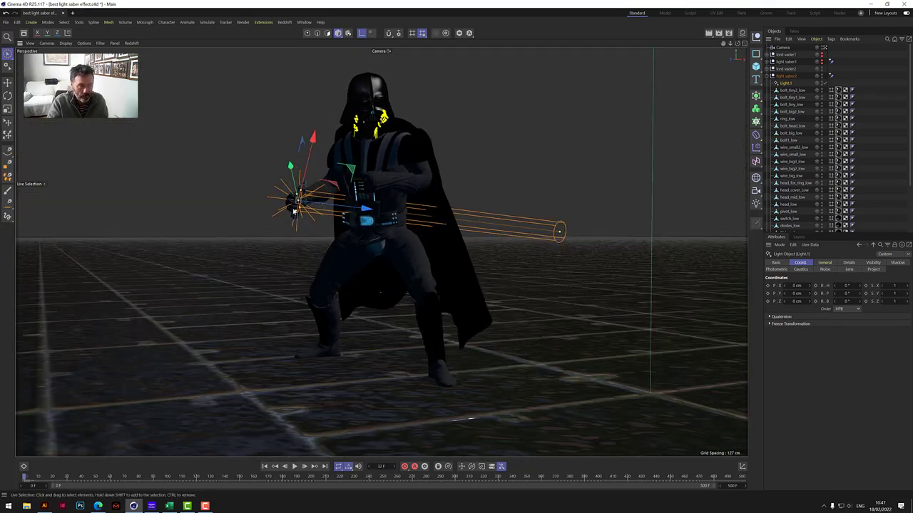
{"action": "scroll", "coordinate": [298, 203], "scroll_direction": "up", "scroll_amount": 6}
{"action": "scroll", "coordinate": [298, 203], "scroll_direction": "up", "scroll_amount": 3}
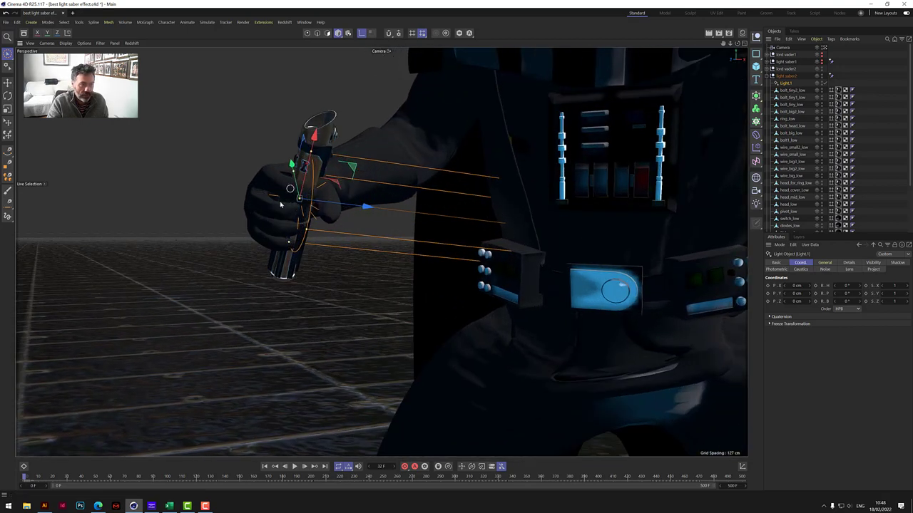
{"action": "left_click_drag", "start_coordinate": [314, 139], "coordinate": [351, 74]}
Rotate the light to heading -86°, pitch -1° and bank 18°, aiming its beam upward out of the hilt
{"action": "left_click_drag", "start_coordinate": [736, 43], "coordinate": [703, 61]}
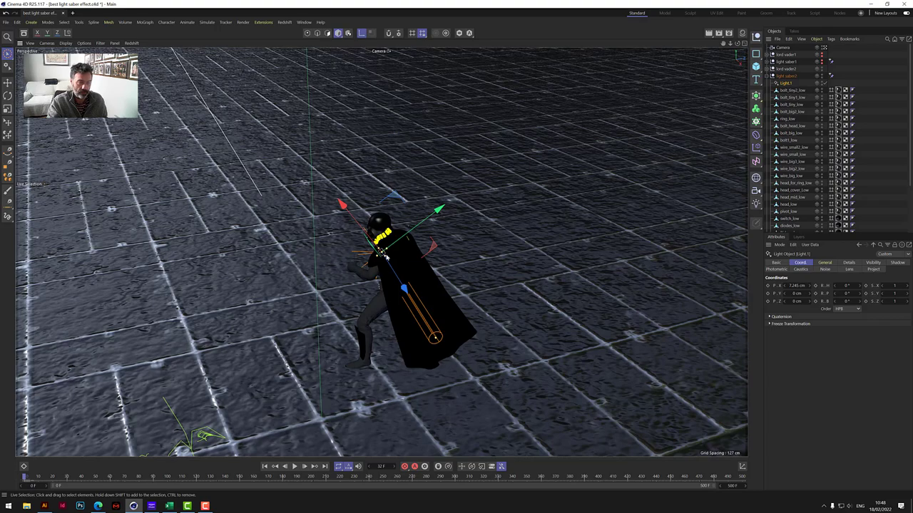
{"action": "left_click_drag", "start_coordinate": [386, 257], "coordinate": [442, 296], "text": "alt"}
{"action": "left_click_drag", "start_coordinate": [737, 44], "coordinate": [708, 52]}
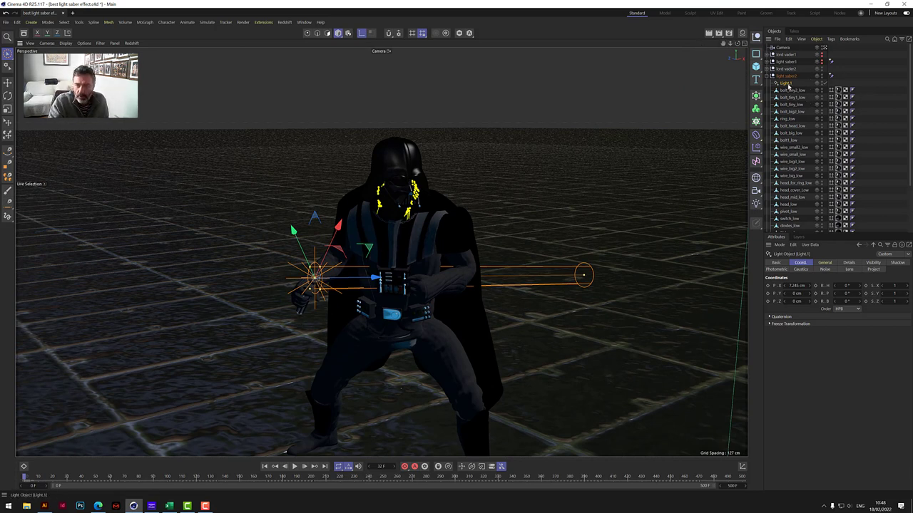
{"action": "left_click", "coordinate": [825, 264]}
{"action": "left_click", "coordinate": [806, 263]}
{"action": "mouse_move", "coordinate": [860, 295]}
{"action": "left_mouse_down"}
{"action": "mouse_move", "coordinate": [859, 315]}
{"action": "mouse_move", "coordinate": [861, 290]}
{"action": "mouse_move", "coordinate": [861, 302]}
{"action": "mouse_move", "coordinate": [878, 287]}
{"action": "mouse_move", "coordinate": [865, 302]}
{"action": "mouse_move", "coordinate": [874, 301]}
{"action": "mouse_move", "coordinate": [862, 294]}
{"action": "mouse_move", "coordinate": [867, 286]}
{"action": "left_mouse_up"}
{"action": "left_click_drag", "start_coordinate": [738, 44], "coordinate": [663, 72]}
{"action": "left_click_drag", "start_coordinate": [837, 296], "coordinate": [831, 287]}
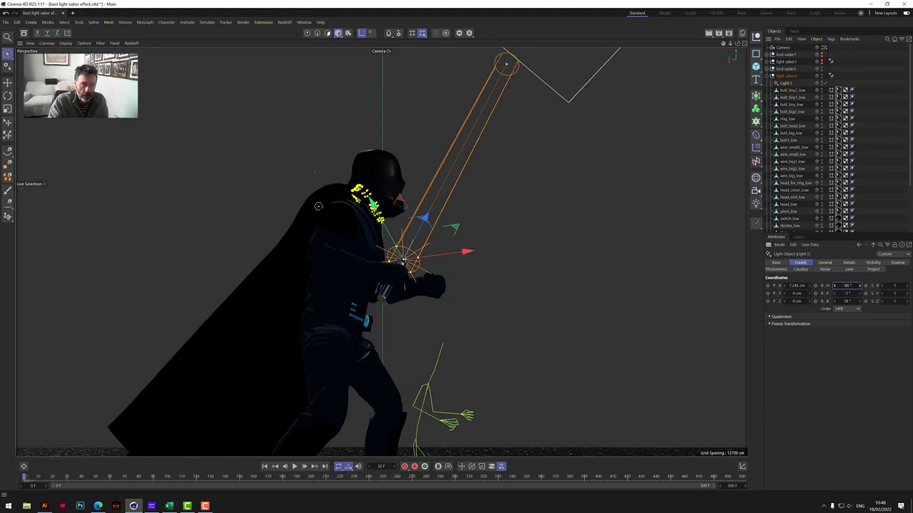
{"action": "left_click_drag", "start_coordinate": [736, 43], "coordinate": [647, 47]}
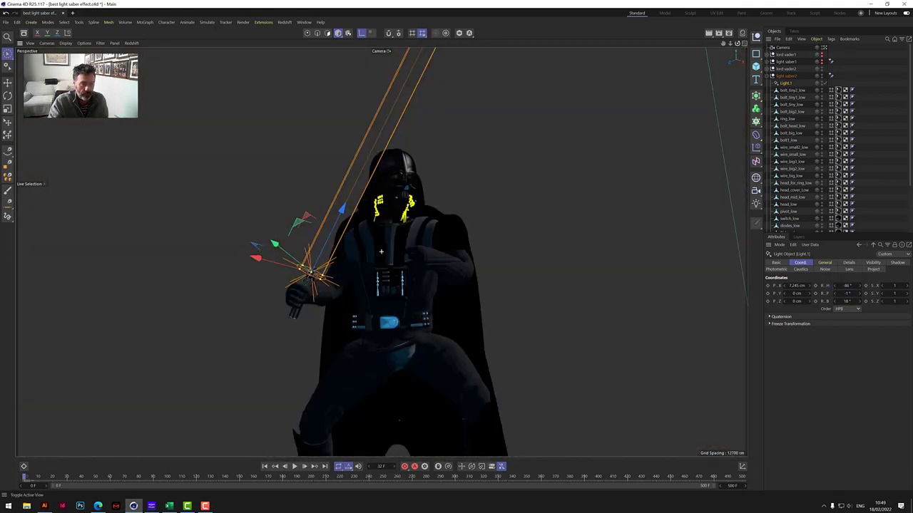
Set the light's heading to -90° and pitch to 0°, and check the beam's alignment with the hilt up close
{"action": "left_click_drag", "start_coordinate": [836, 287], "coordinate": [844, 287]}
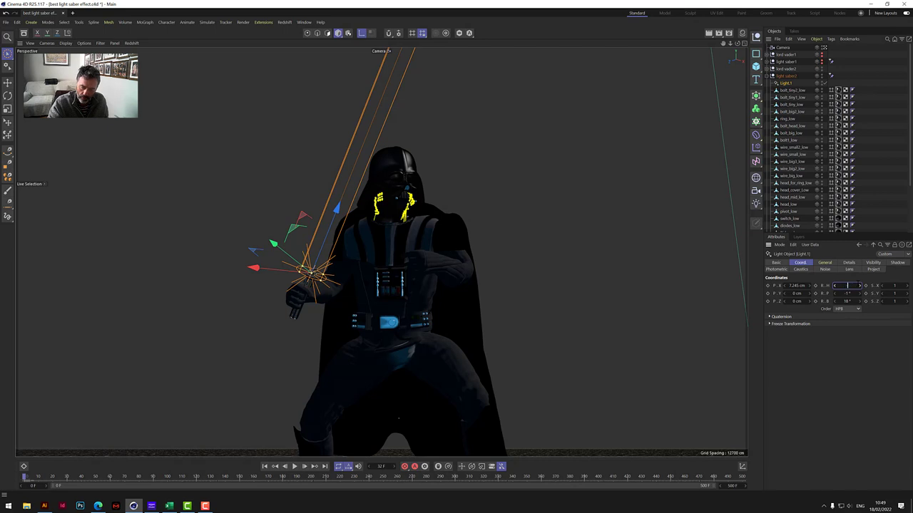
{"action": "left_click_drag", "start_coordinate": [845, 287], "coordinate": [856, 285]}
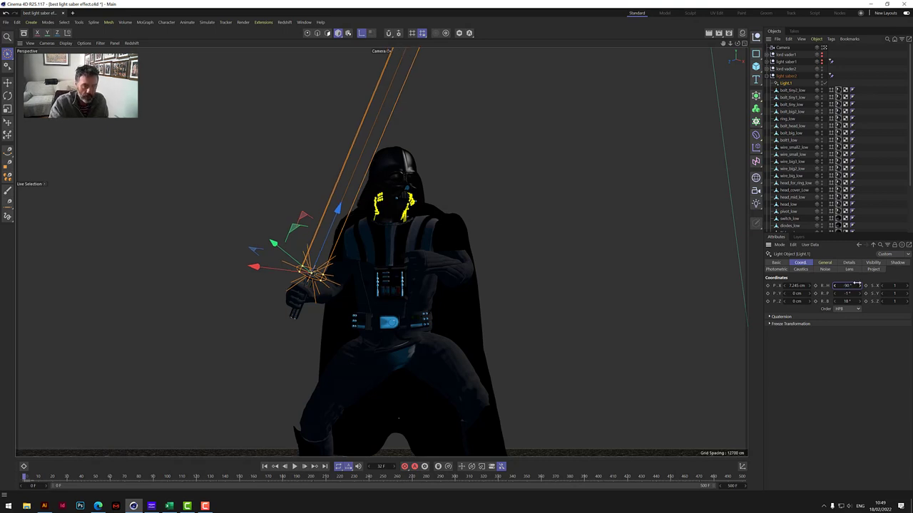
{"action": "left_click", "coordinate": [846, 293]}
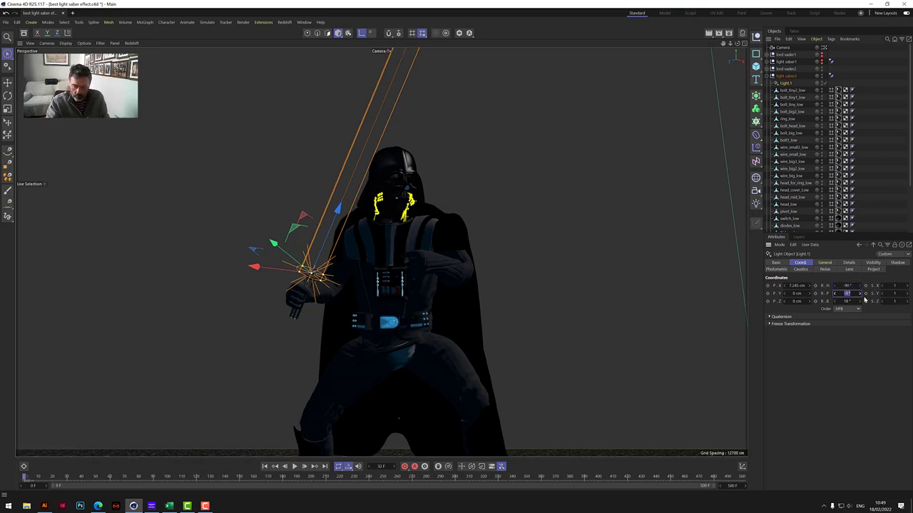
{"action": "key", "text": "Return"}
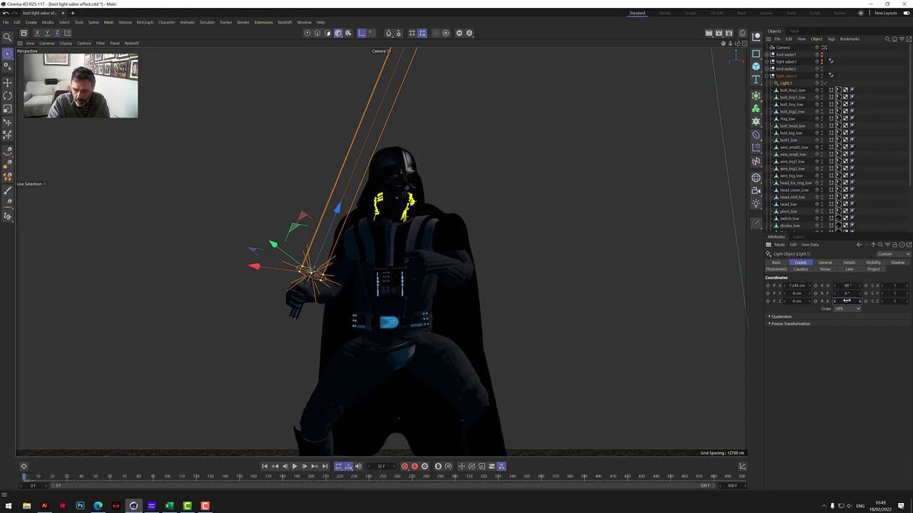
{"action": "key", "text": "Return"}
{"action": "left_click", "coordinate": [549, 185]}
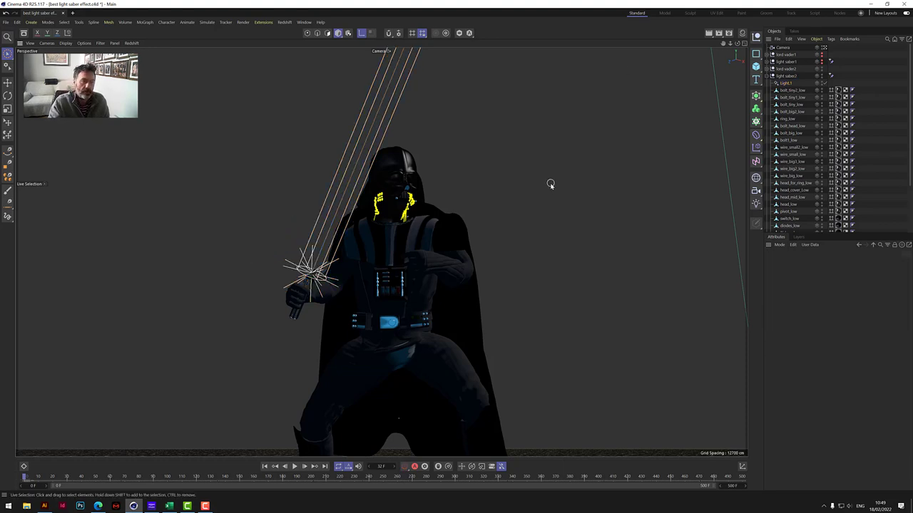
{"action": "left_click_drag", "start_coordinate": [550, 185], "coordinate": [684, 87], "text": "alt"}
{"action": "scroll", "coordinate": [381, 299], "scroll_direction": "up", "scroll_amount": 5}
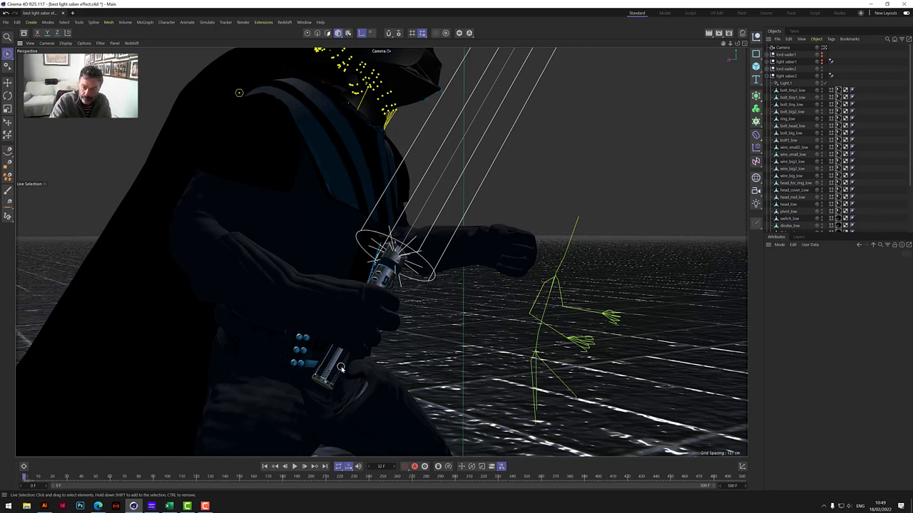
Narrow Light.1's beam to an outer radius of about 1.2 cm so it fits the emitter opening of the hilt
{"action": "left_click", "coordinate": [768, 75]}
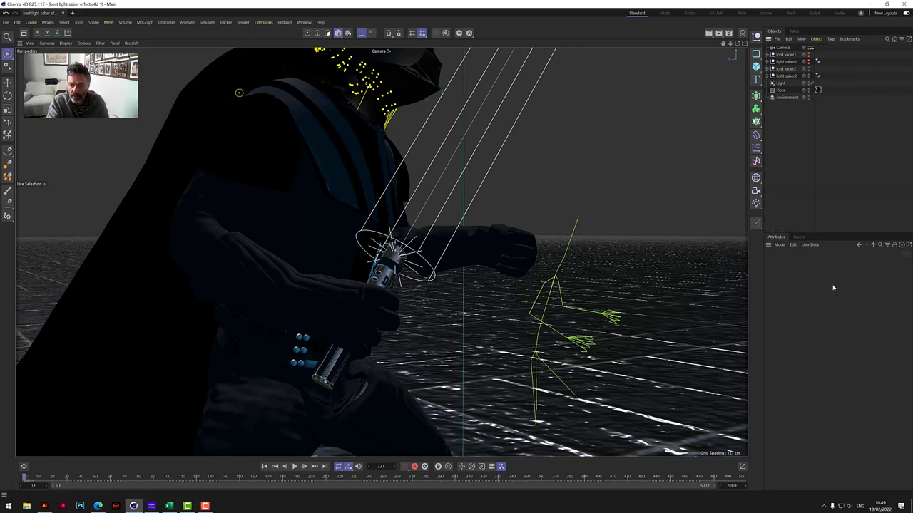
{"action": "left_click_drag", "start_coordinate": [729, 43], "coordinate": [559, 70]}
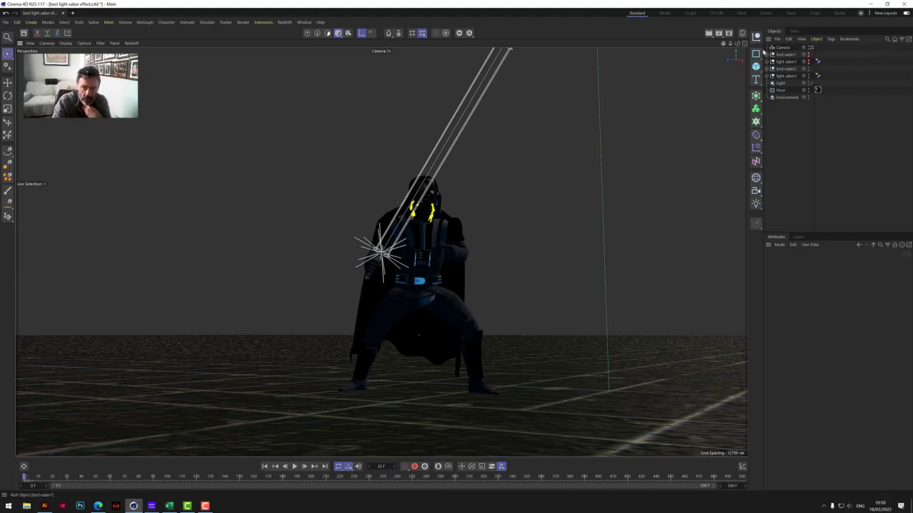
{"action": "left_click_drag", "start_coordinate": [736, 43], "coordinate": [737, 442]}
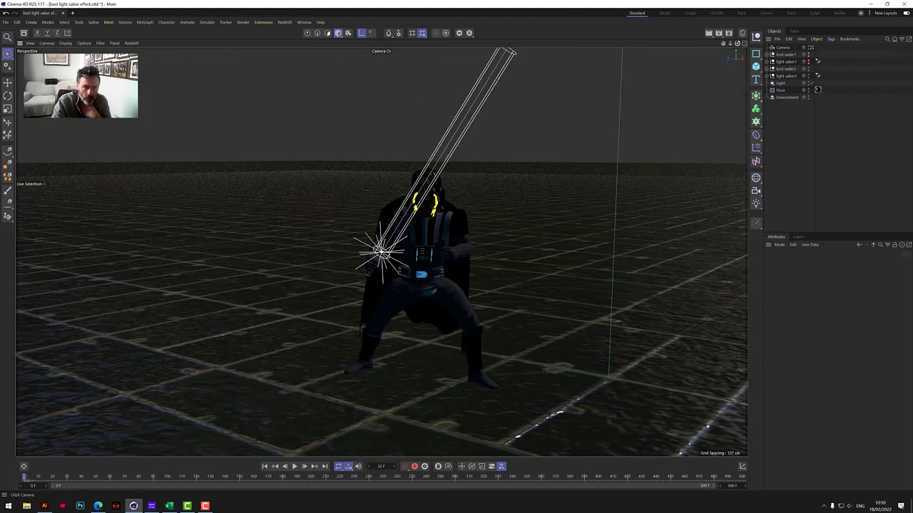
{"action": "left_click_drag", "start_coordinate": [730, 43], "coordinate": [730, 44]}
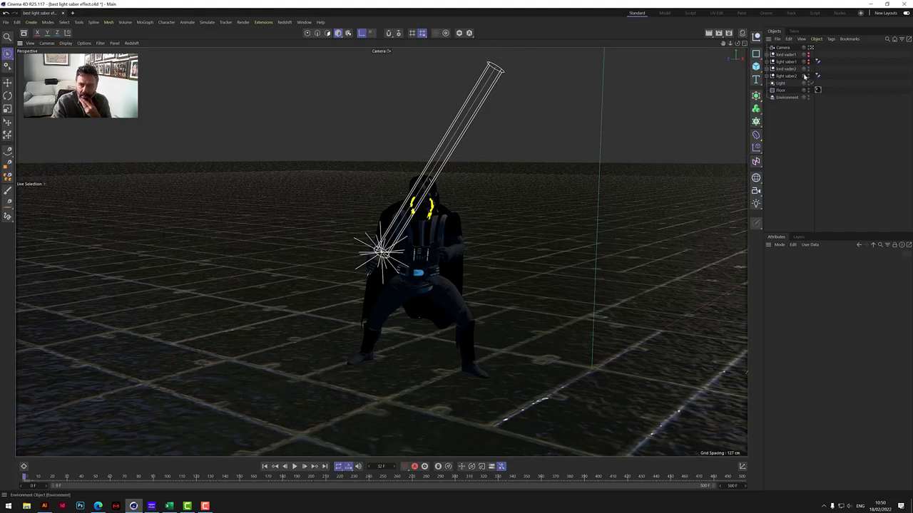
{"action": "left_click", "coordinate": [768, 76]}
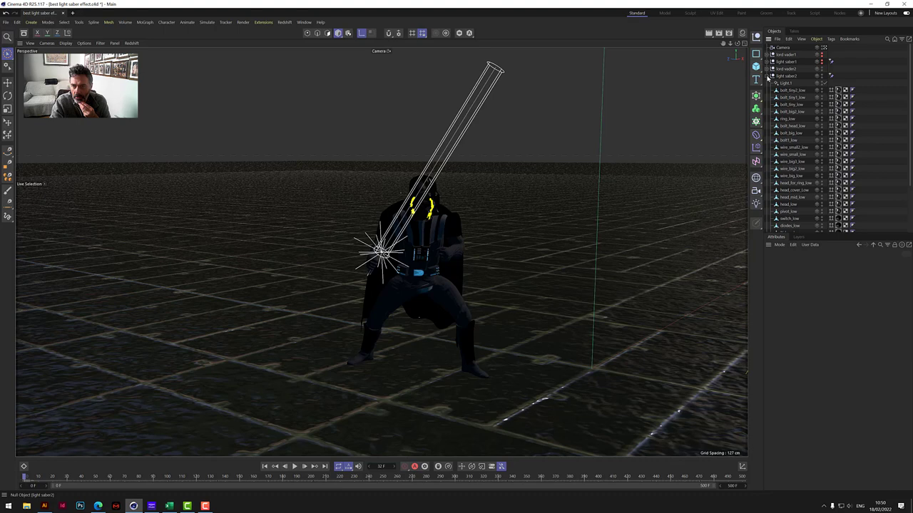
{"action": "left_click", "coordinate": [786, 84]}
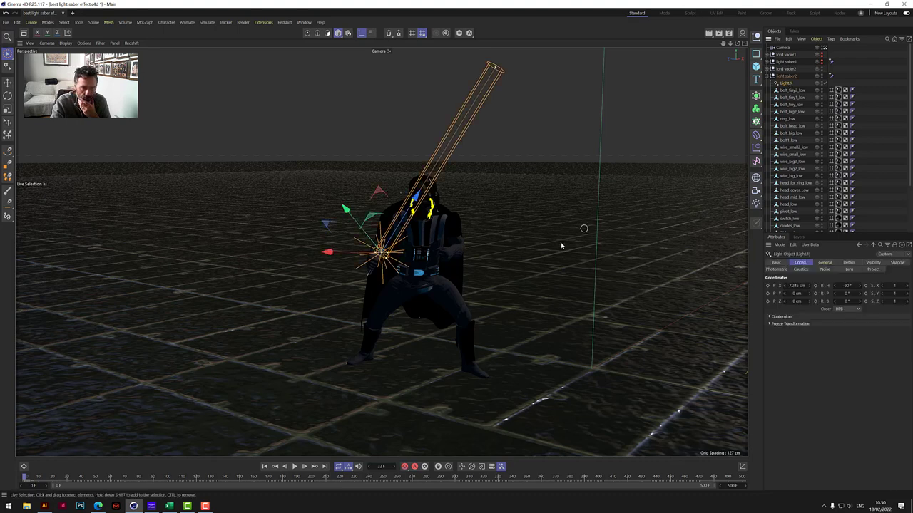
{"action": "scroll", "coordinate": [372, 258], "scroll_direction": "up", "scroll_amount": 6}
{"action": "scroll", "coordinate": [373, 258], "scroll_direction": "up", "scroll_amount": 5}
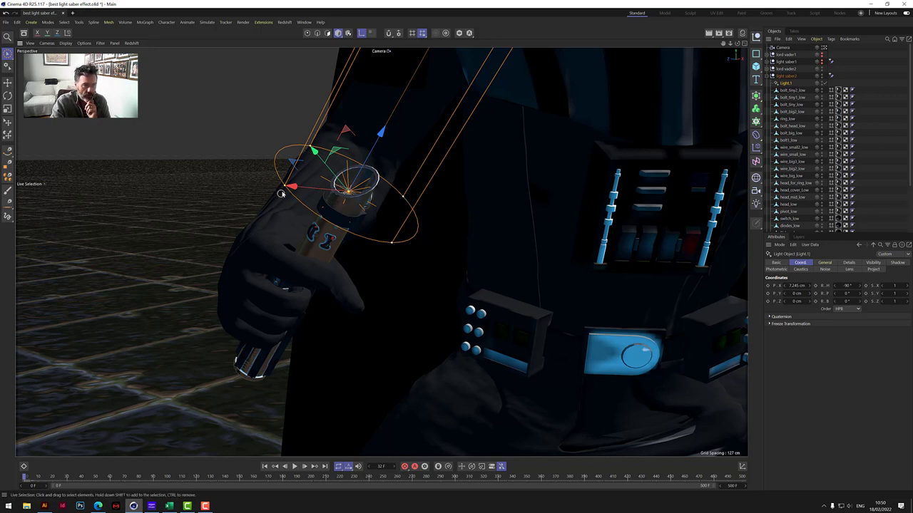
{"action": "left_click_drag", "start_coordinate": [392, 242], "coordinate": [365, 204]}
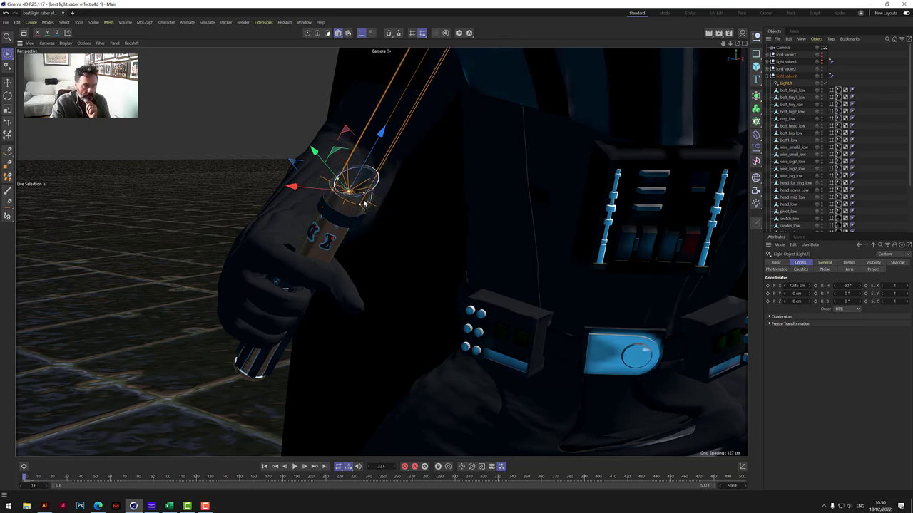
{"action": "left_click_drag", "start_coordinate": [363, 204], "coordinate": [361, 203]}
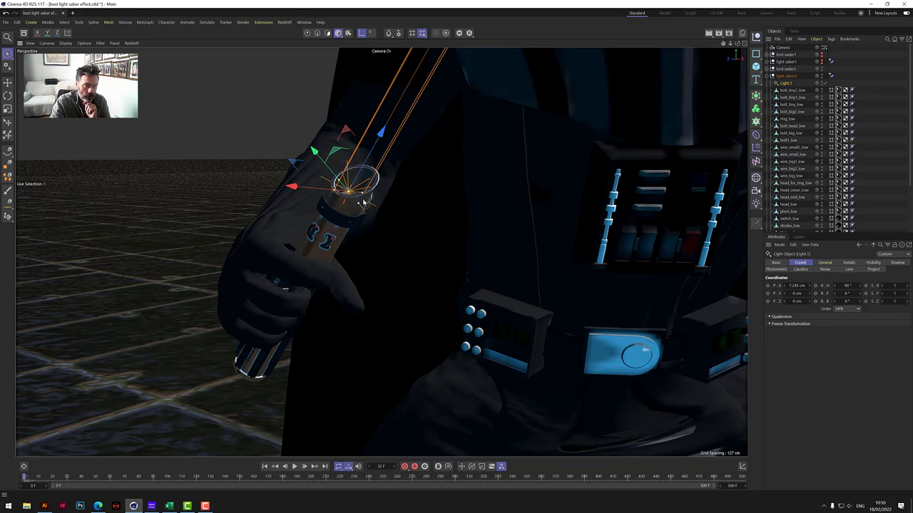
Shorten the light's beam so it ends slightly above Vader's head, and test-render the view
{"action": "left_click_drag", "start_coordinate": [378, 253], "coordinate": [381, 251], "text": "alt"}
{"action": "scroll", "coordinate": [381, 251], "scroll_direction": "down", "scroll_amount": 2}
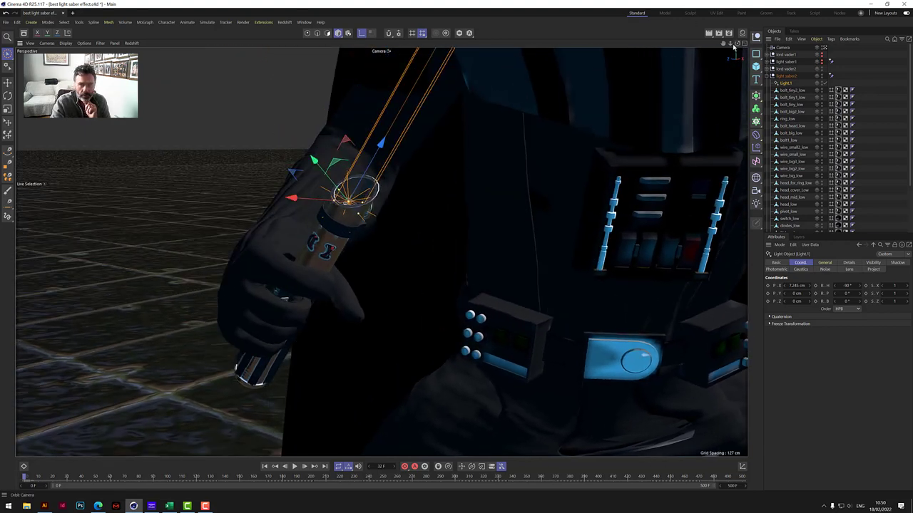
{"action": "scroll", "coordinate": [380, 251], "scroll_direction": "down", "scroll_amount": 5}
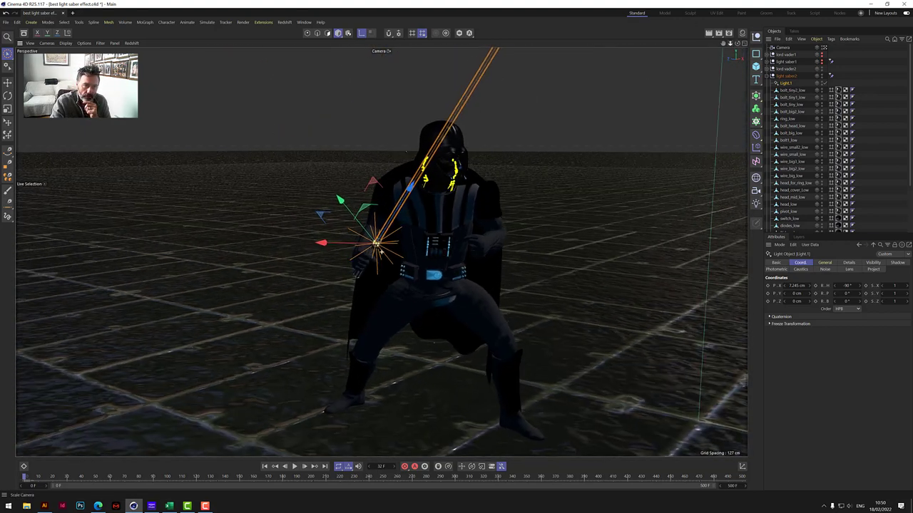
{"action": "scroll", "coordinate": [381, 251], "scroll_direction": "down", "scroll_amount": 5}
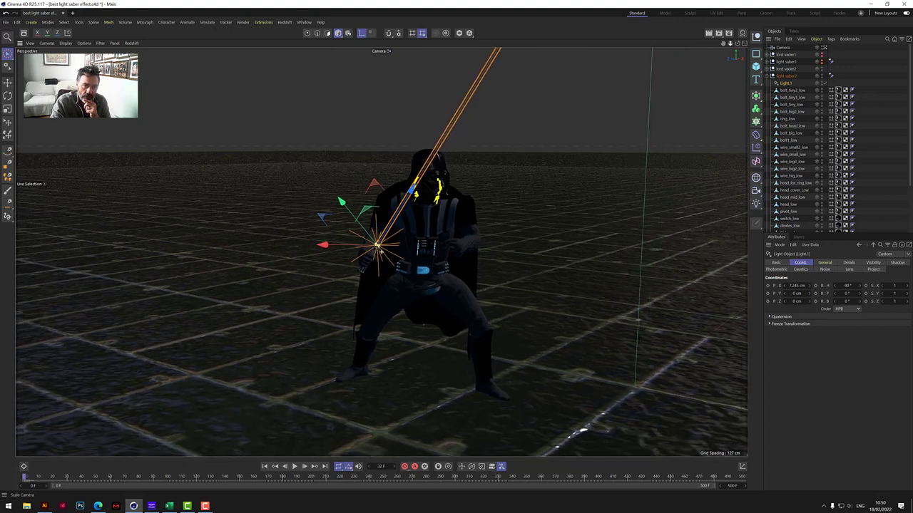
{"action": "left_click_drag", "start_coordinate": [483, 80], "coordinate": [386, 246]}
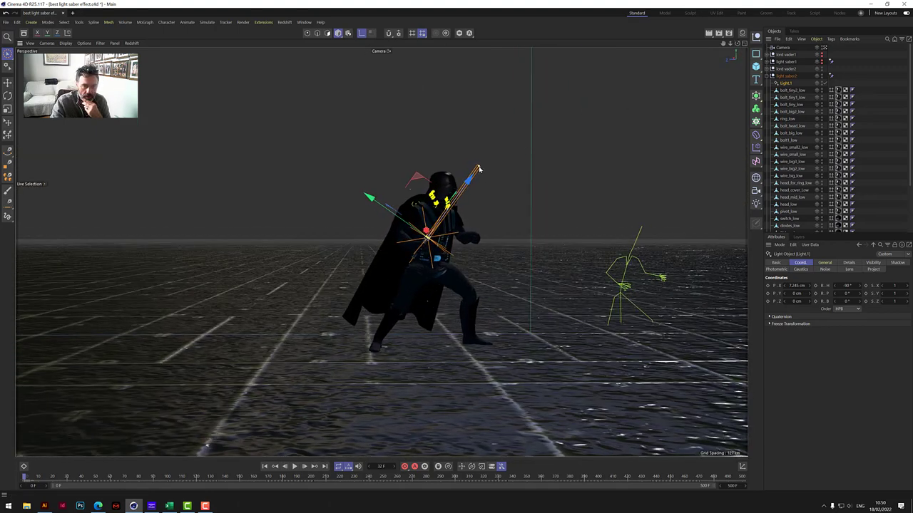
{"action": "left_click_drag", "start_coordinate": [479, 170], "coordinate": [486, 158]}
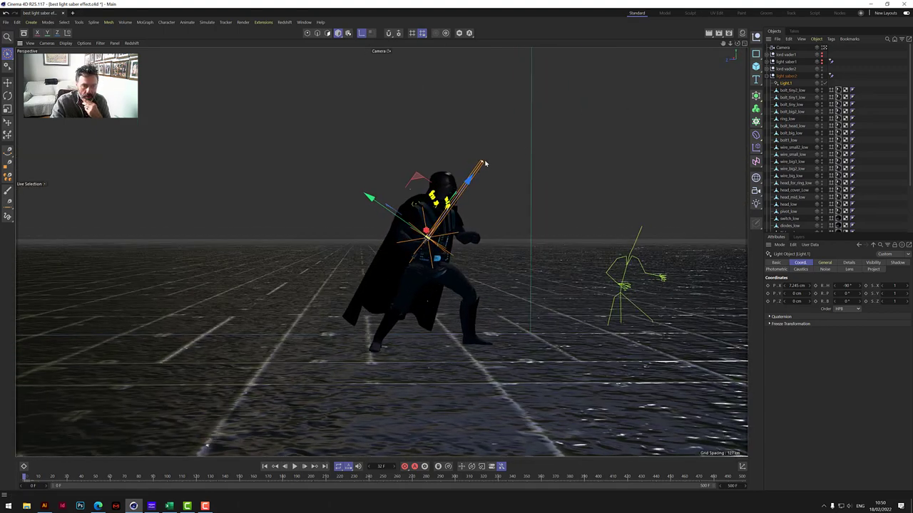
{"action": "left_click", "coordinate": [710, 34]}
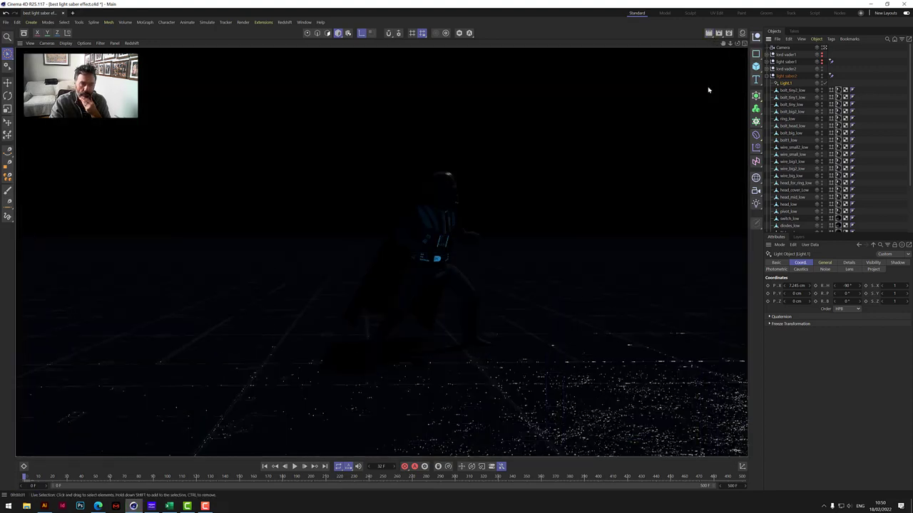
{"action": "left_click", "coordinate": [570, 265]}
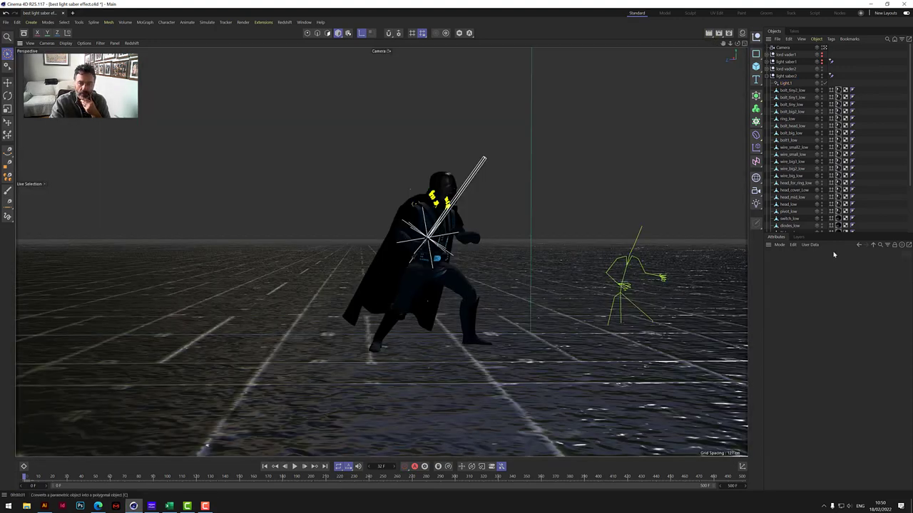
Set the intensity of Light.1 to 400%
{"action": "left_click", "coordinate": [785, 83]}
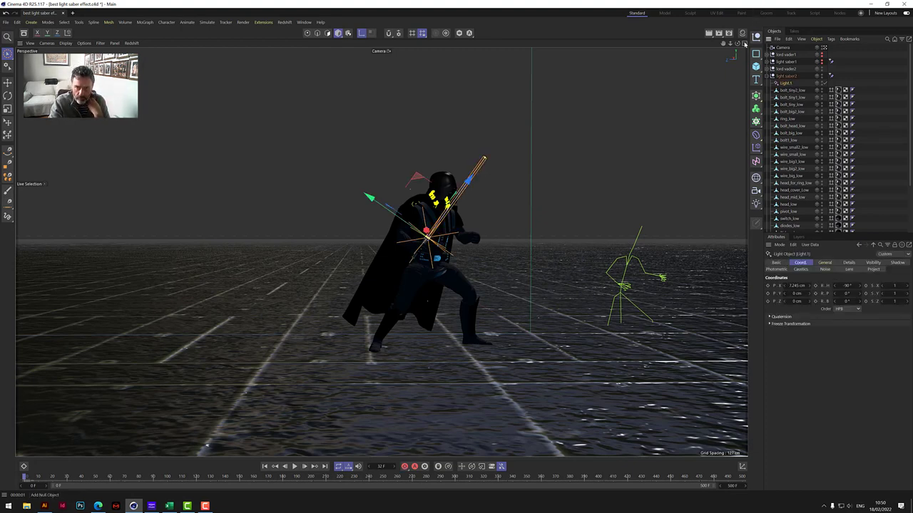
{"action": "left_click_drag", "start_coordinate": [335, 249], "coordinate": [394, 252], "text": "alt"}
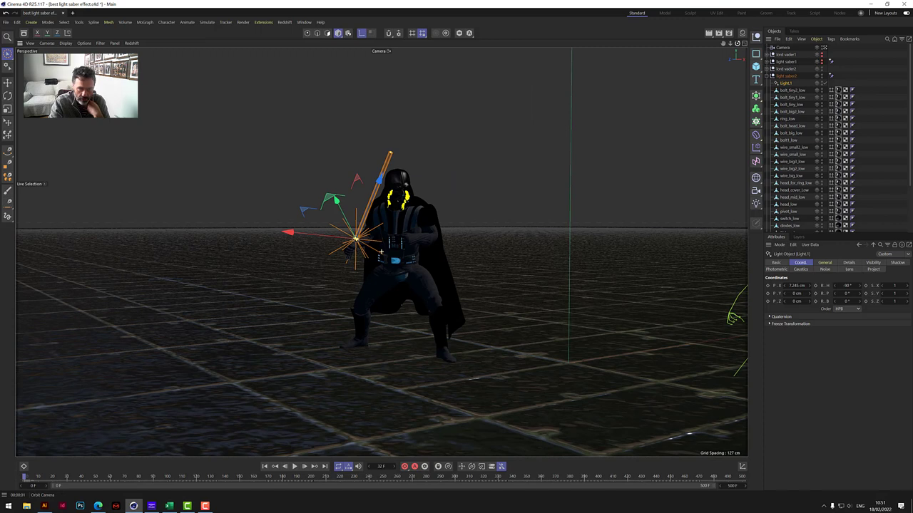
{"action": "left_click", "coordinate": [825, 263]}
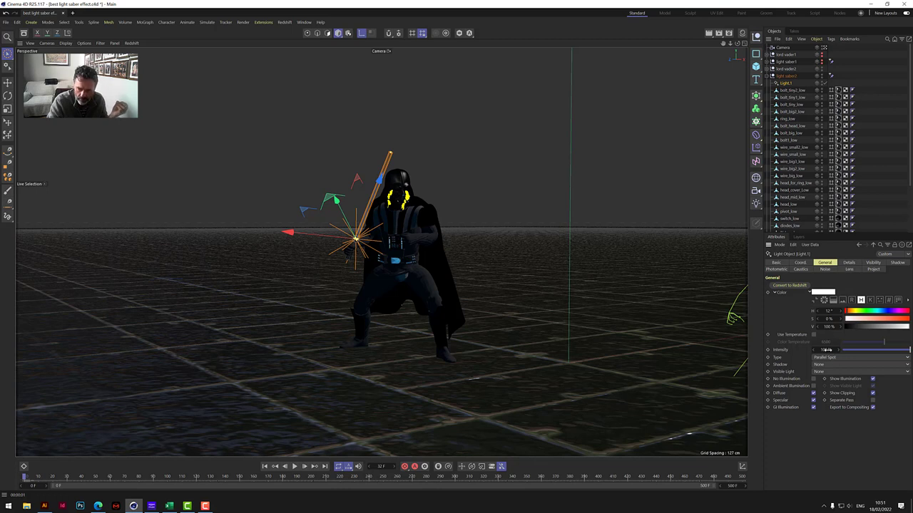
{"action": "left_click", "coordinate": [826, 350]}
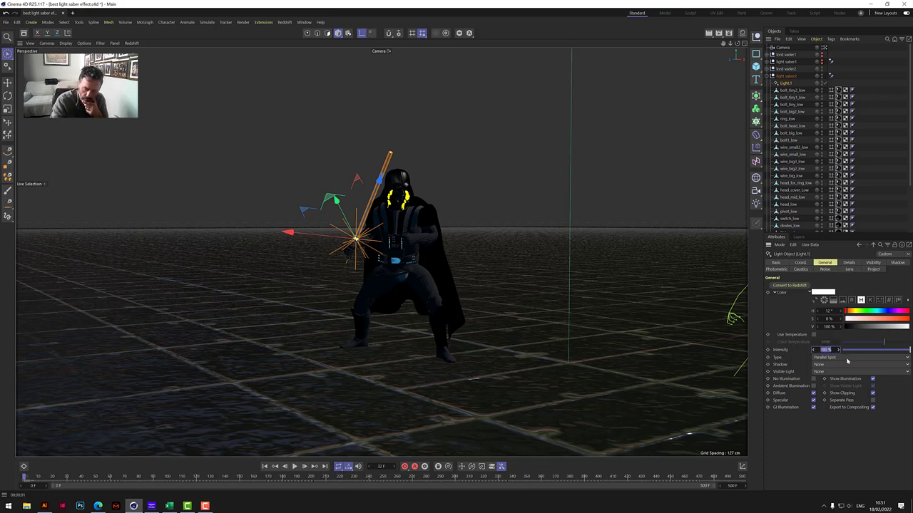
{"action": "type", "text": "1"}
{"action": "key", "text": "Return"}
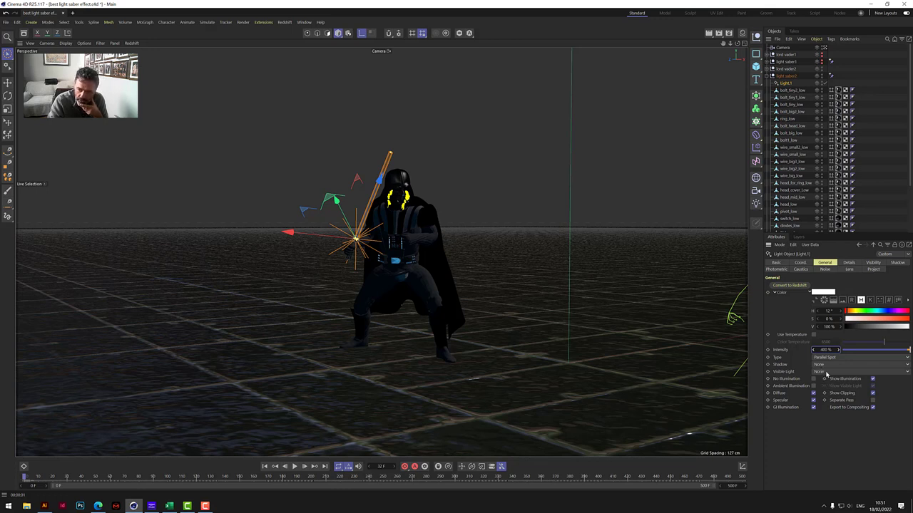
Set the light's Visible Light option to Visible and inspect the beam's far end up close
{"action": "left_click", "coordinate": [826, 372]}
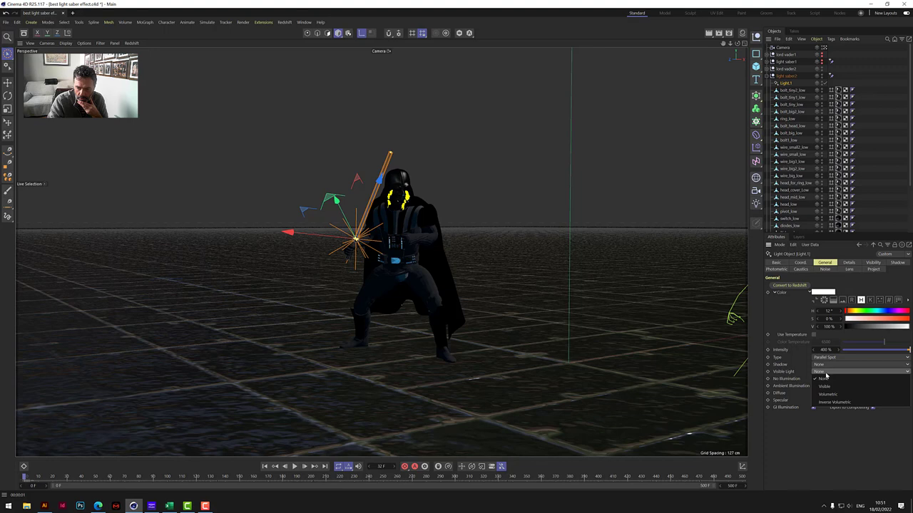
{"action": "left_click", "coordinate": [827, 386]}
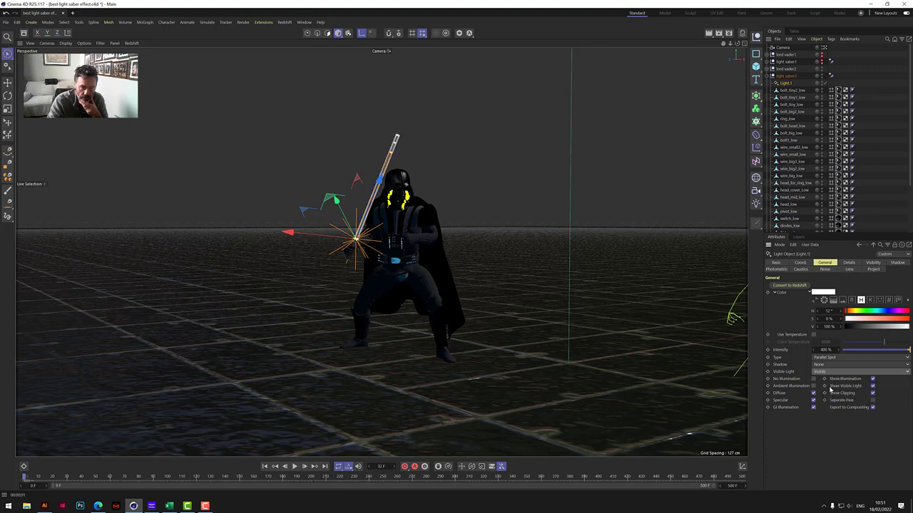
{"action": "scroll", "coordinate": [398, 147], "scroll_direction": "up", "scroll_amount": 3}
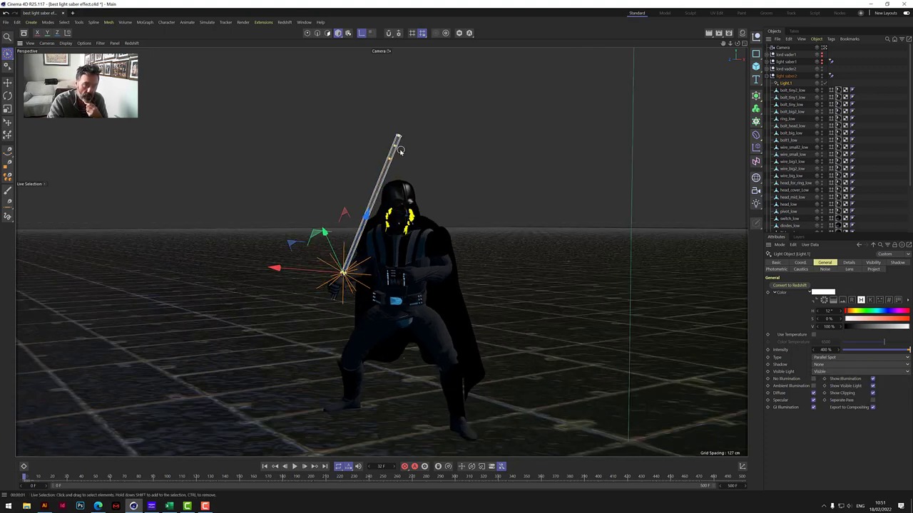
{"action": "scroll", "coordinate": [400, 146], "scroll_direction": "up", "scroll_amount": 3}
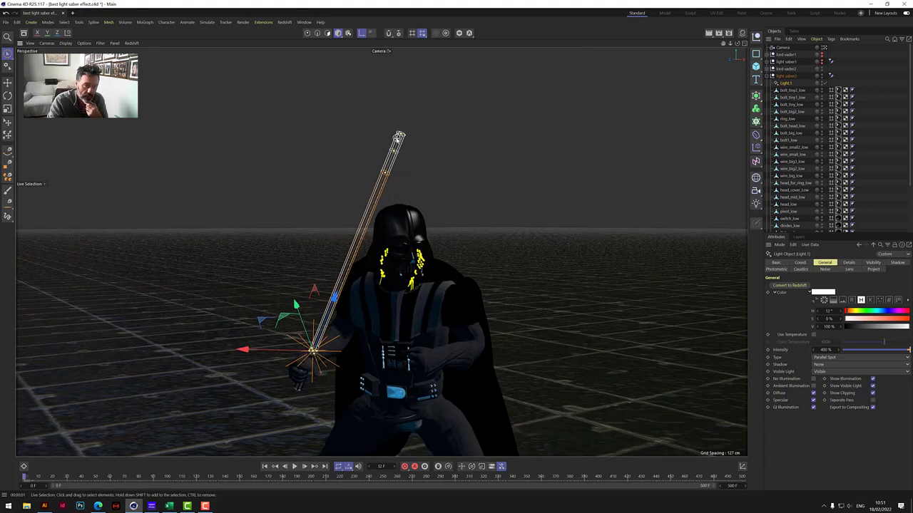
Compare Visible Light set to None and back to Visible, and render the view to check the blade
{"action": "left_click", "coordinate": [837, 372]}
{"action": "left_click", "coordinate": [830, 382]}
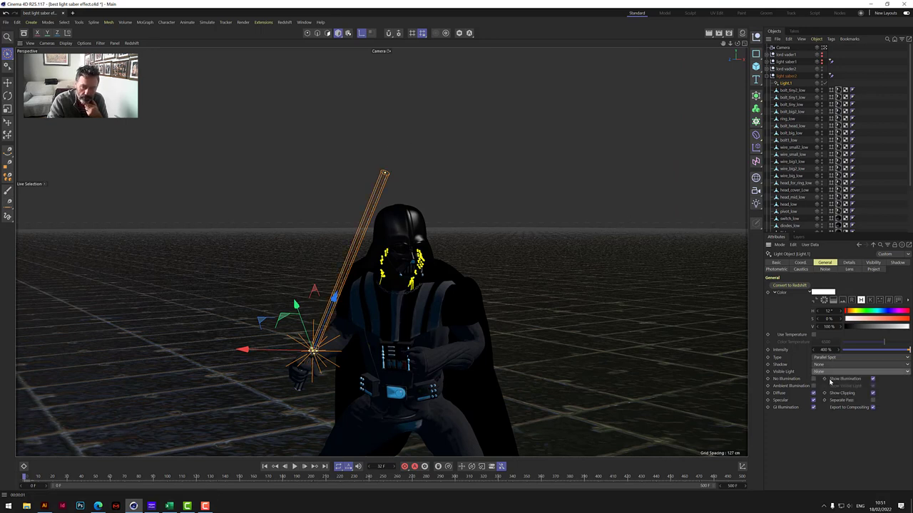
{"action": "left_click", "coordinate": [830, 372]}
{"action": "left_click", "coordinate": [831, 387]}
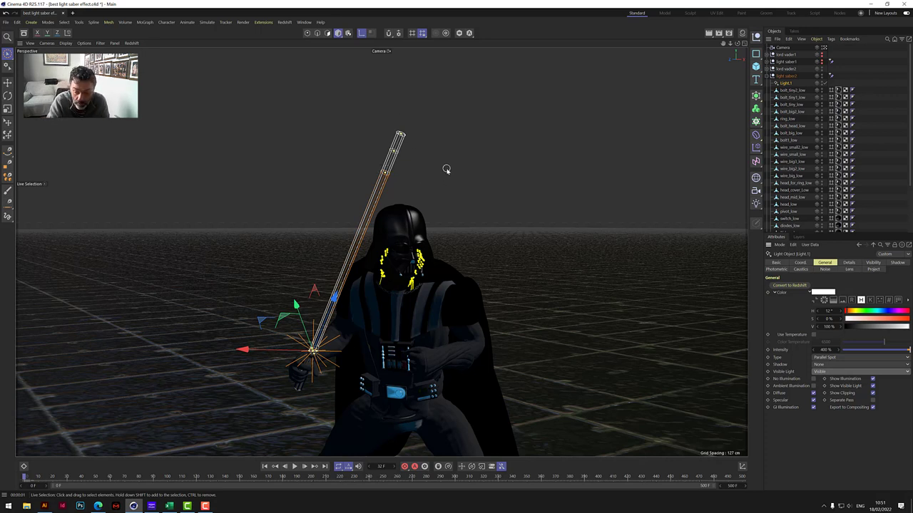
{"action": "left_click", "coordinate": [710, 36]}
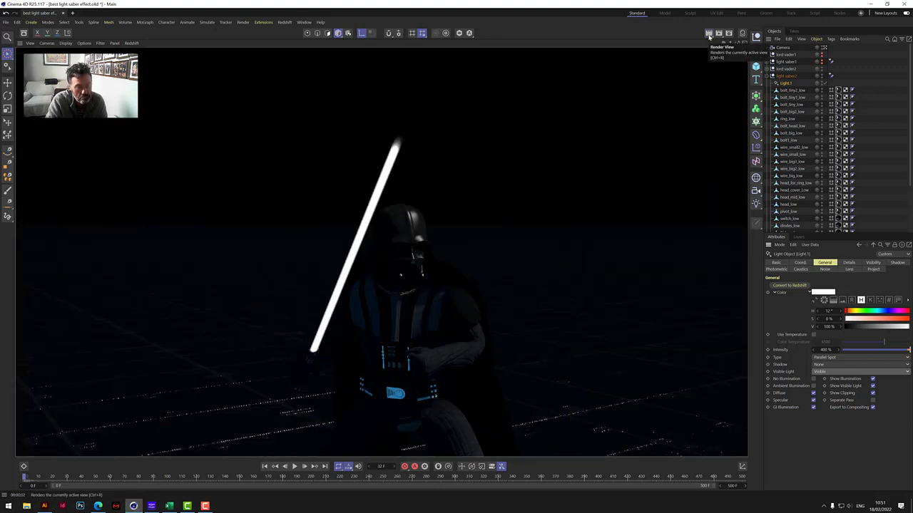
{"action": "left_click", "coordinate": [595, 199]}
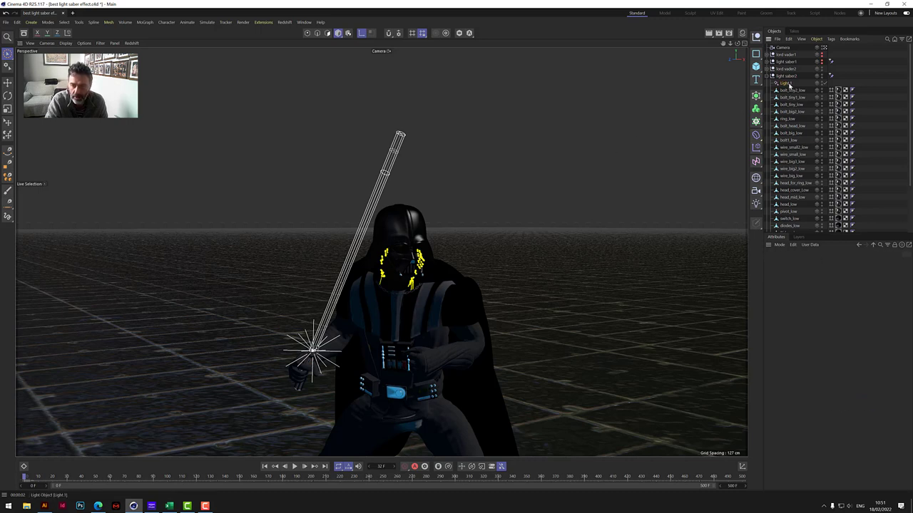
Set the visible beam's outer distance to 75 cm and enable Use Gradient in the visibility settings of Light.1
{"action": "left_click", "coordinate": [786, 82]}
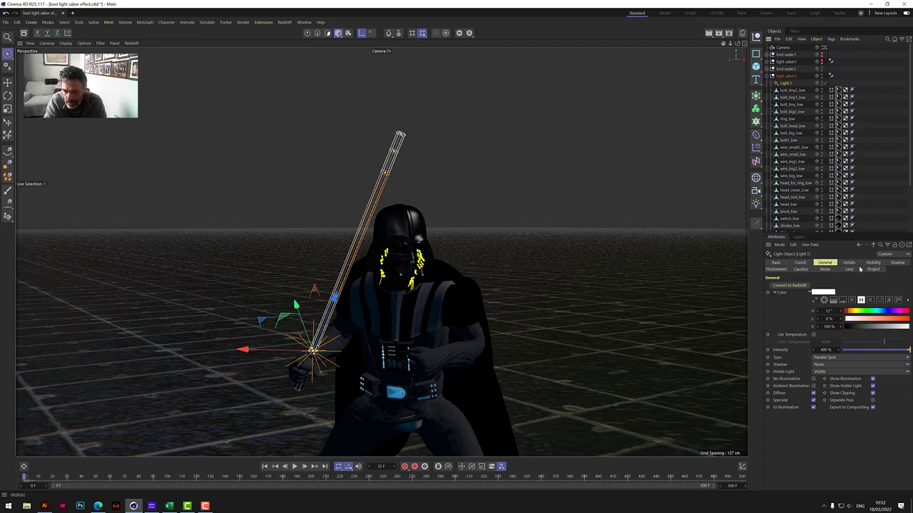
{"action": "left_click", "coordinate": [852, 263]}
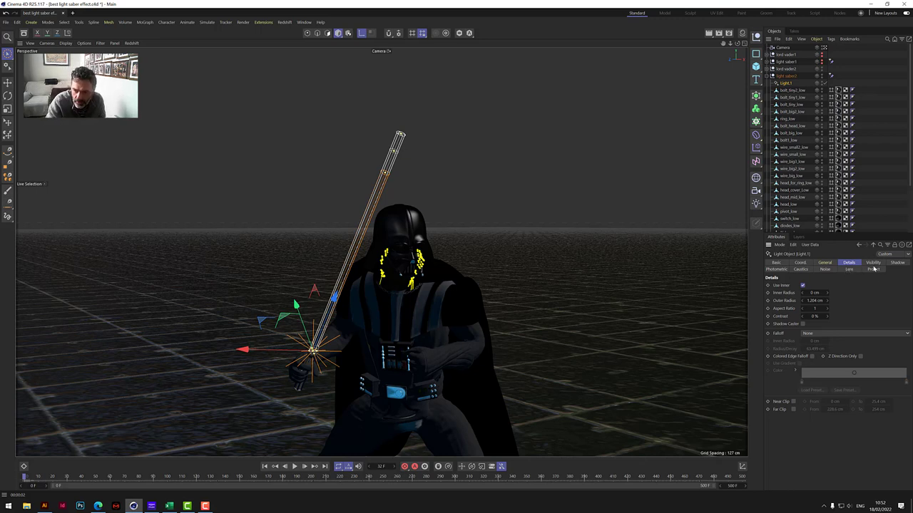
{"action": "left_click", "coordinate": [873, 263]}
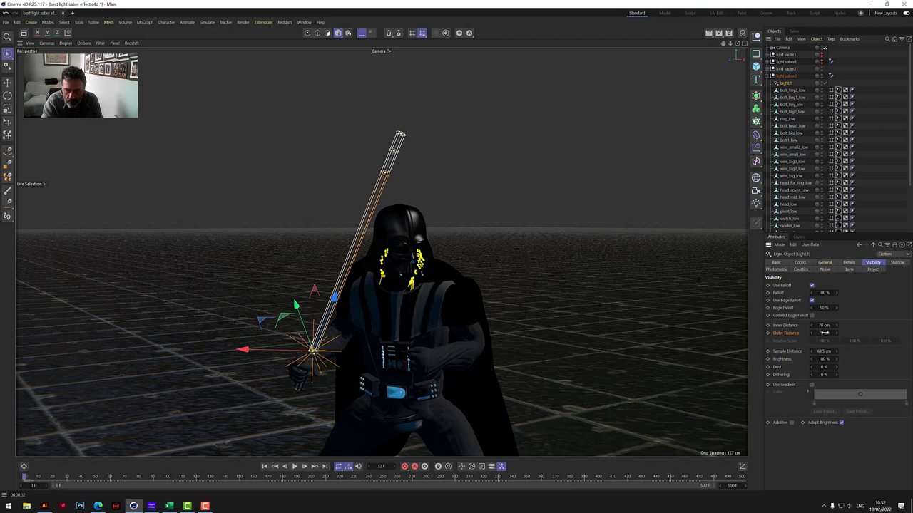
{"action": "left_click_drag", "start_coordinate": [837, 335], "coordinate": [832, 333]}
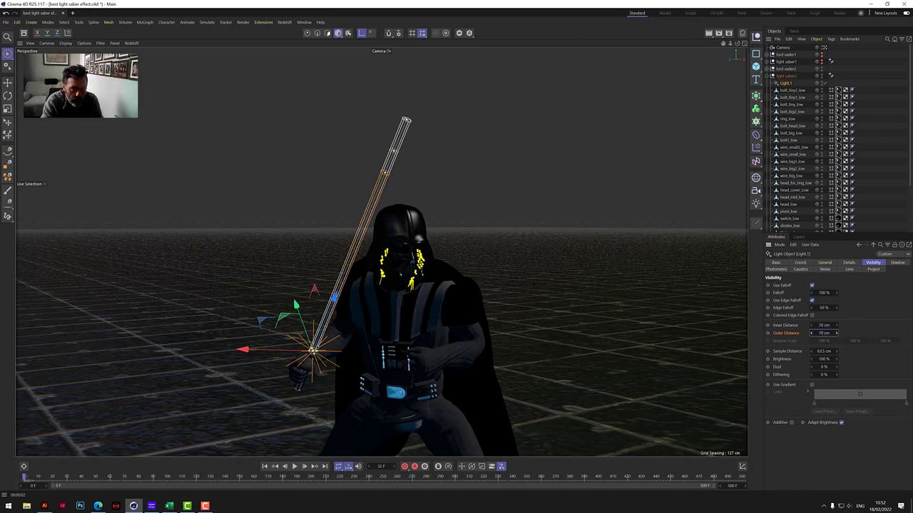
{"action": "double_click", "coordinate": [826, 333]}
{"action": "key", "text": "BackSpace"}
{"action": "key", "text": "Return"}
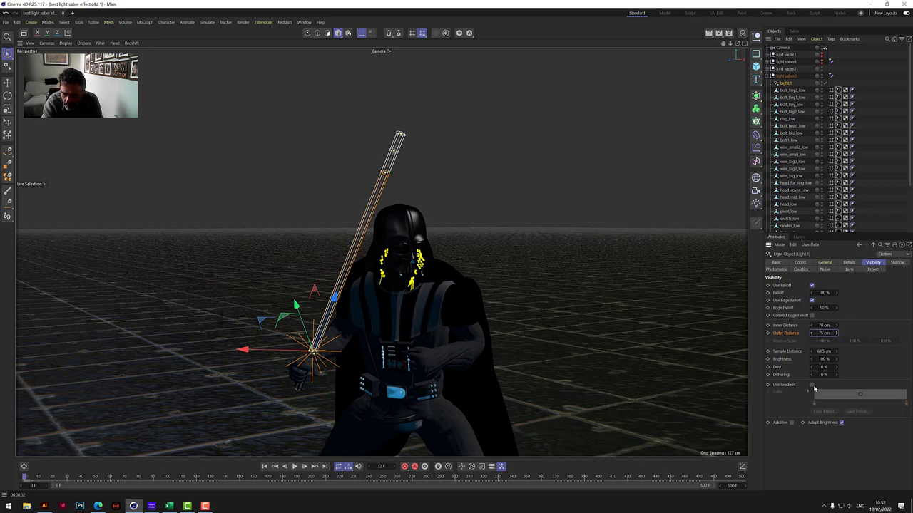
{"action": "left_click", "coordinate": [811, 385]}
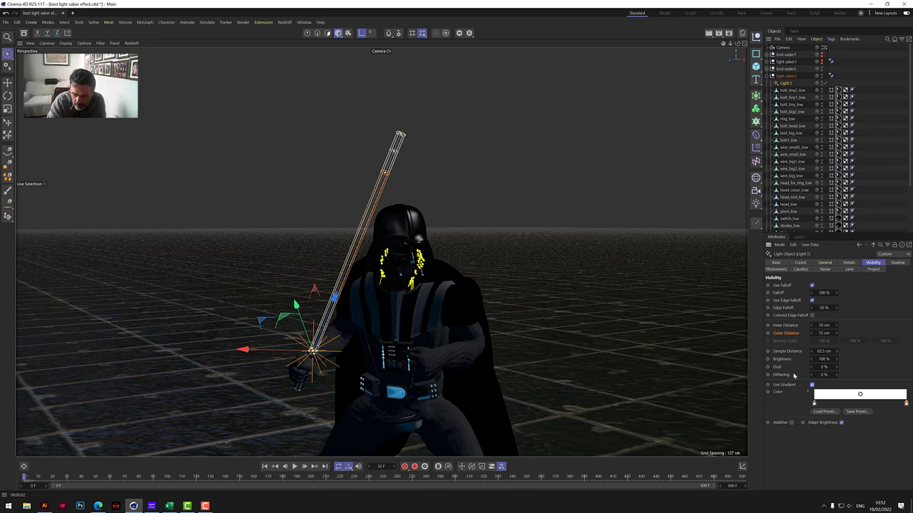
Set the visibility gradient's end knot to red with hue 9° and saturation 100%, and render the view to check the blade
{"action": "double_click", "coordinate": [906, 403]}
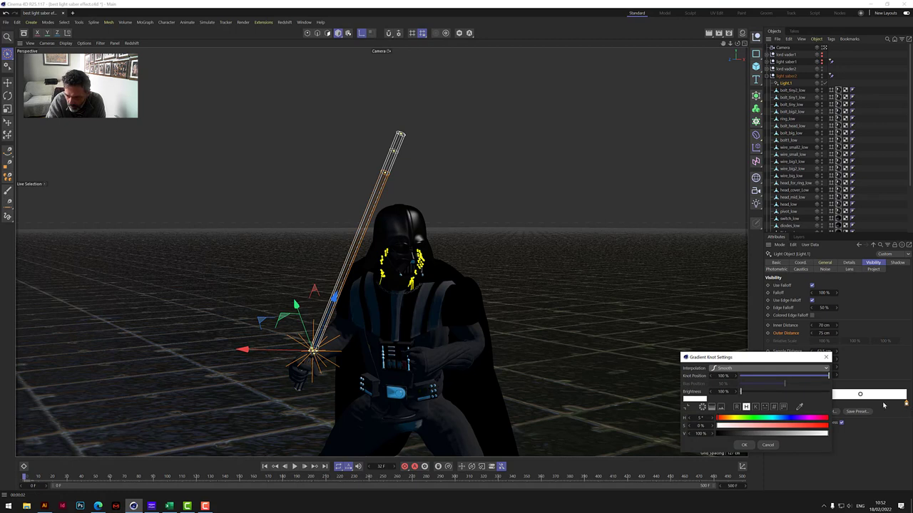
{"action": "left_click", "coordinate": [826, 426]}
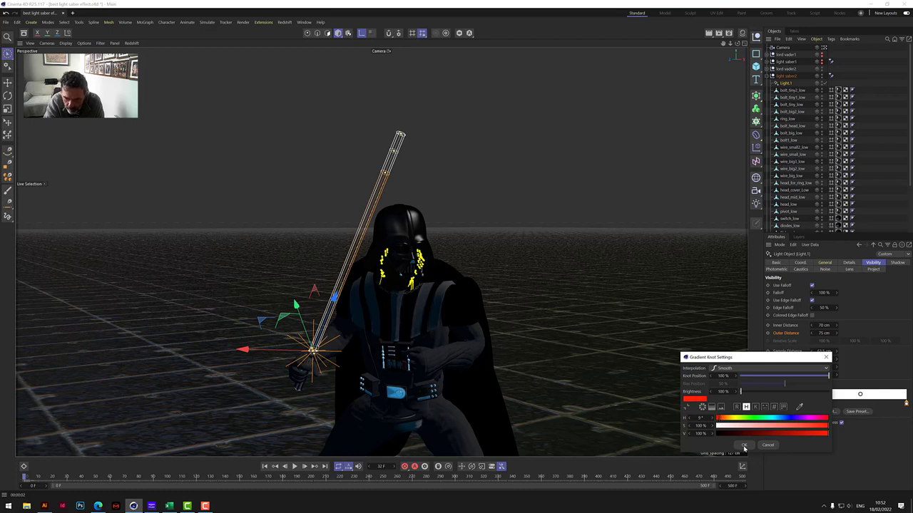
{"action": "left_click", "coordinate": [744, 446]}
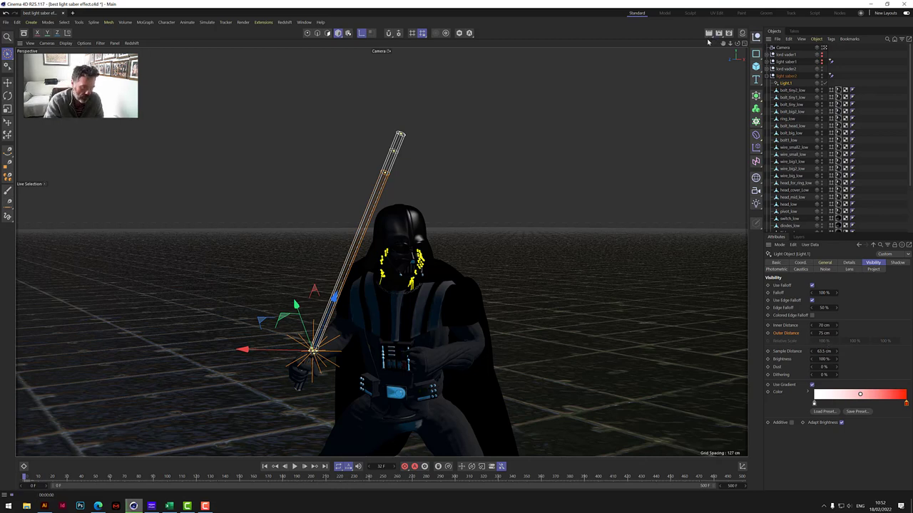
{"action": "left_click", "coordinate": [708, 33]}
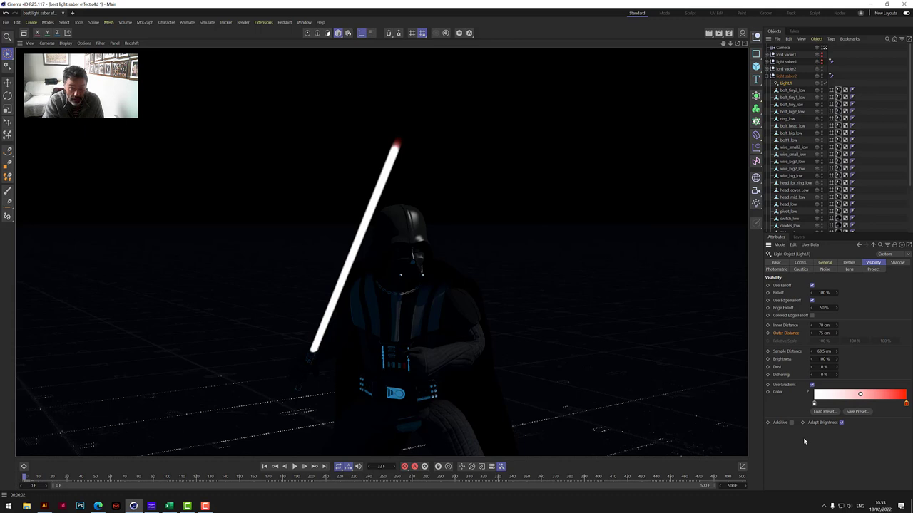
{"action": "left_click", "coordinate": [686, 396]}
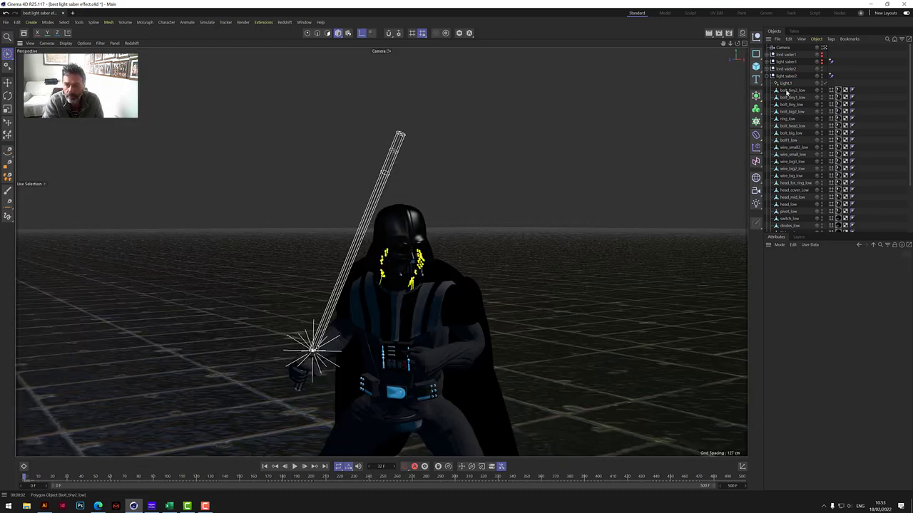
Enable Colored Edge Falloff for Light.1 and render the view
{"action": "left_click", "coordinate": [786, 83]}
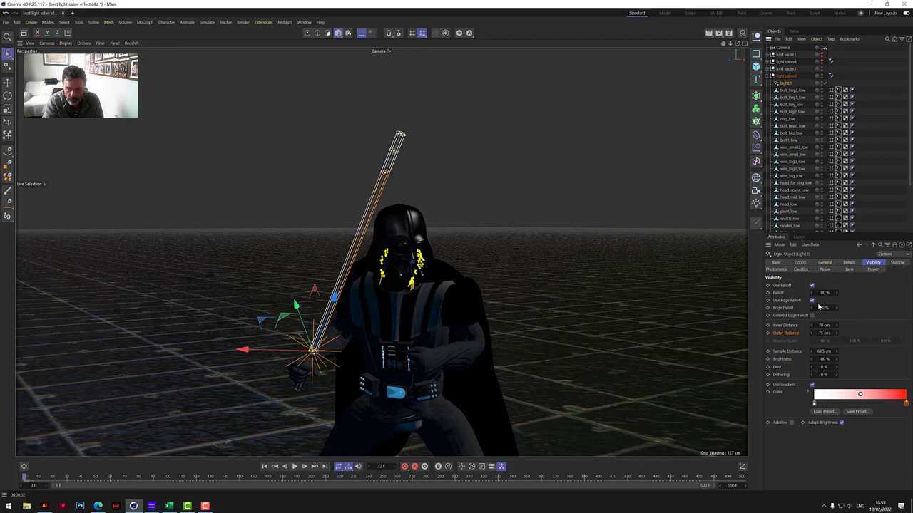
{"action": "left_click", "coordinate": [812, 315]}
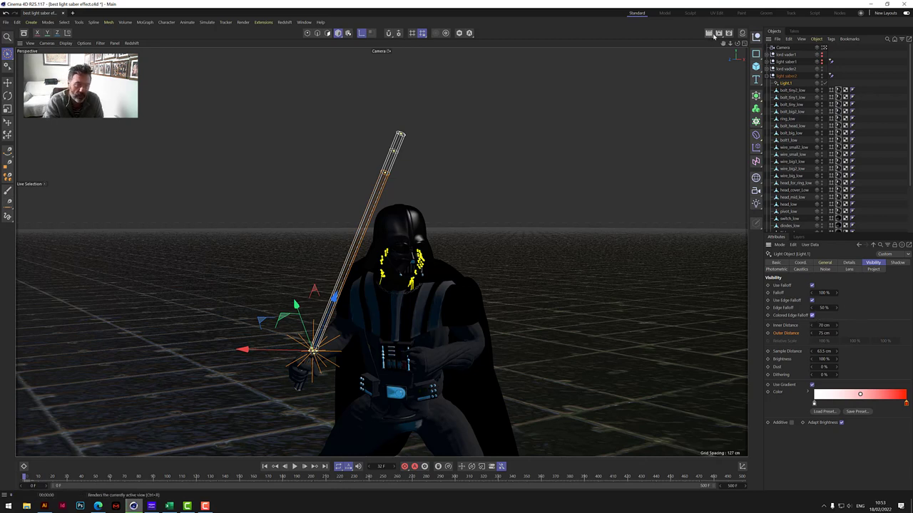
{"action": "left_click", "coordinate": [713, 36]}
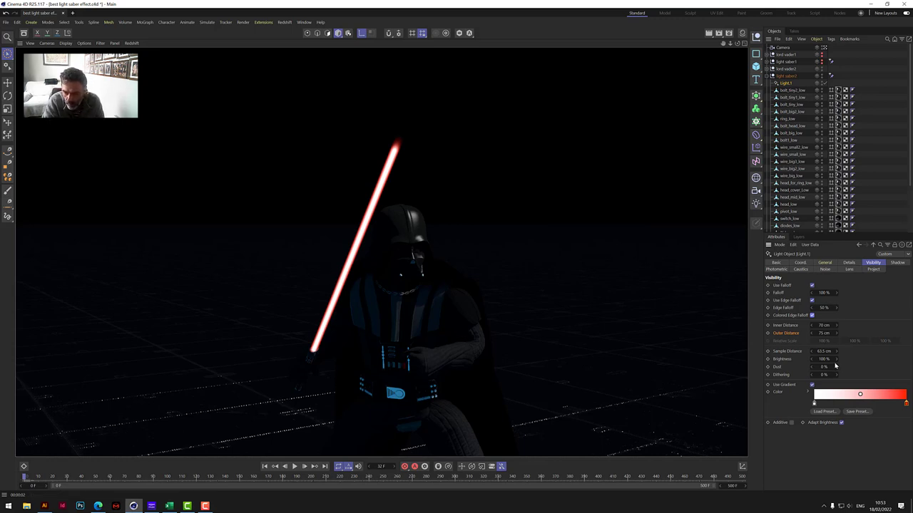
Set the light's edge falloff to 100% and render the view again
{"action": "left_click", "coordinate": [827, 307]}
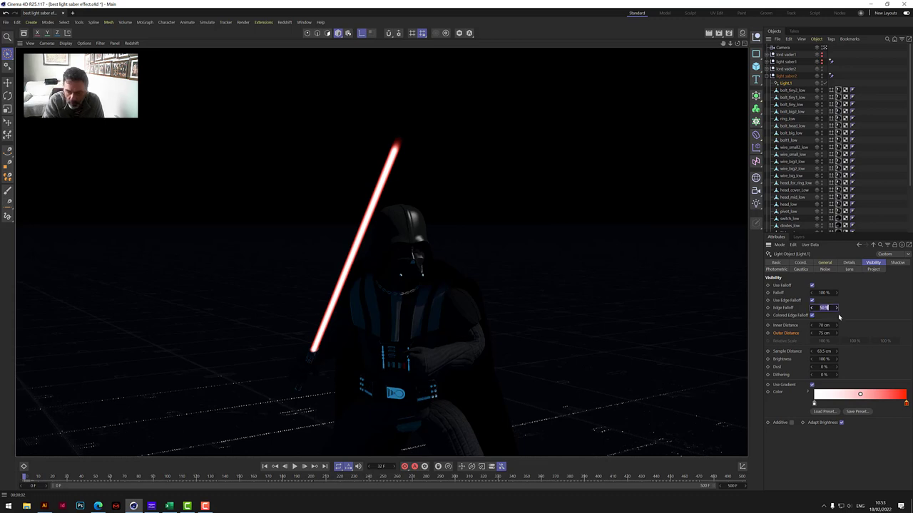
{"action": "key", "text": "Return"}
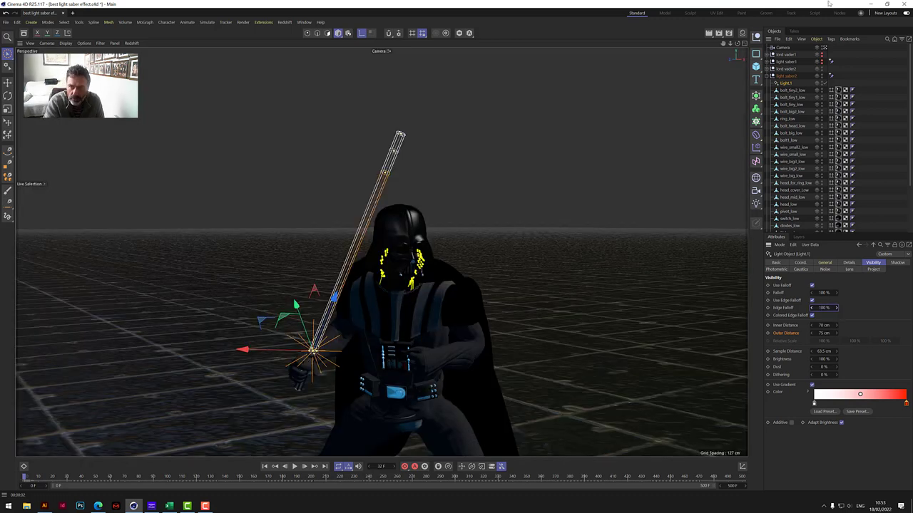
{"action": "left_click", "coordinate": [709, 34]}
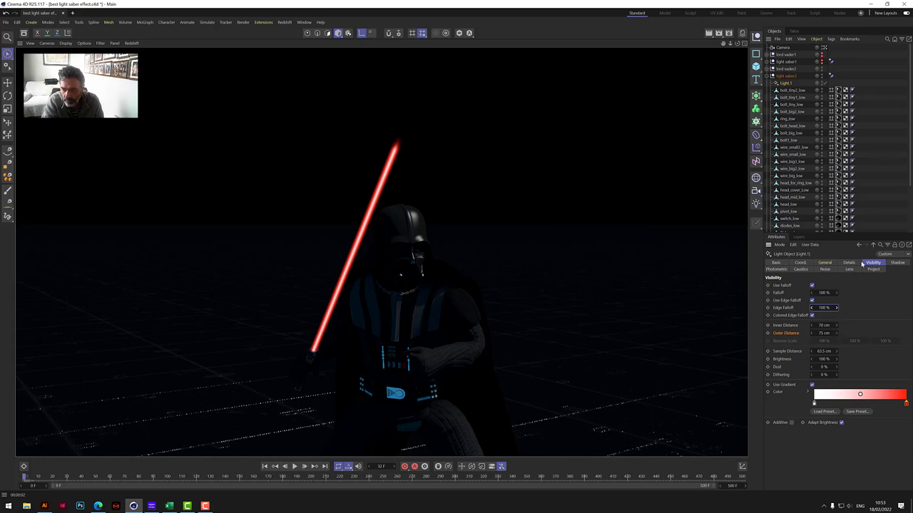
Set the light's outer radius to 2.5 cm and inner radius to 1 cm, and render the thicker blade
{"action": "left_click", "coordinate": [849, 263]}
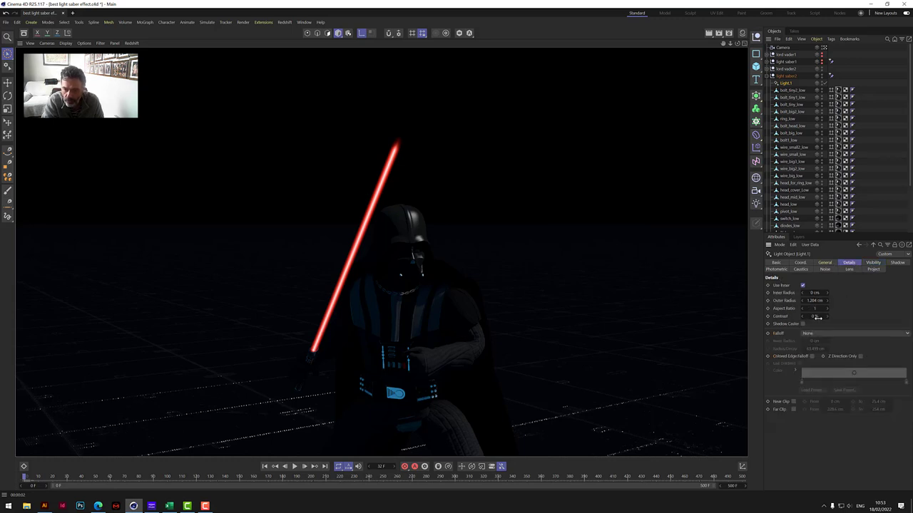
{"action": "left_click", "coordinate": [814, 300]}
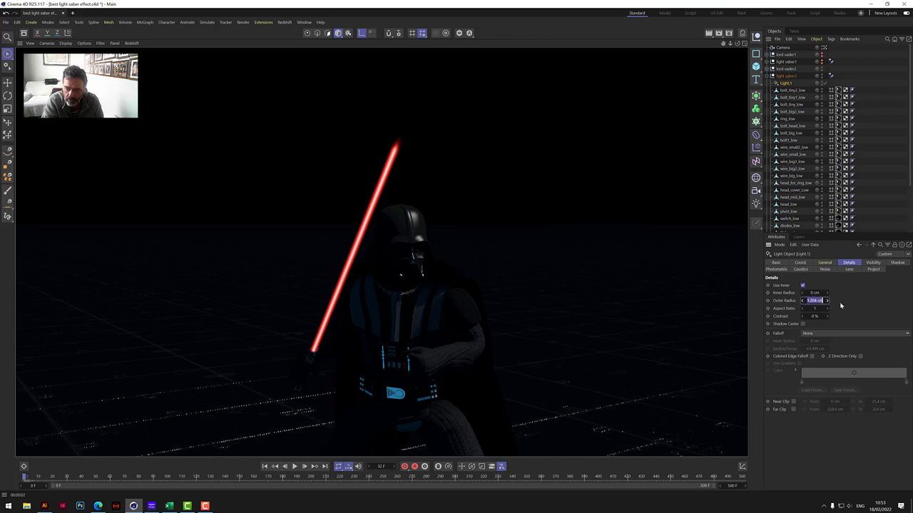
{"action": "type", "text": "2.5"}
{"action": "key", "text": "Return"}
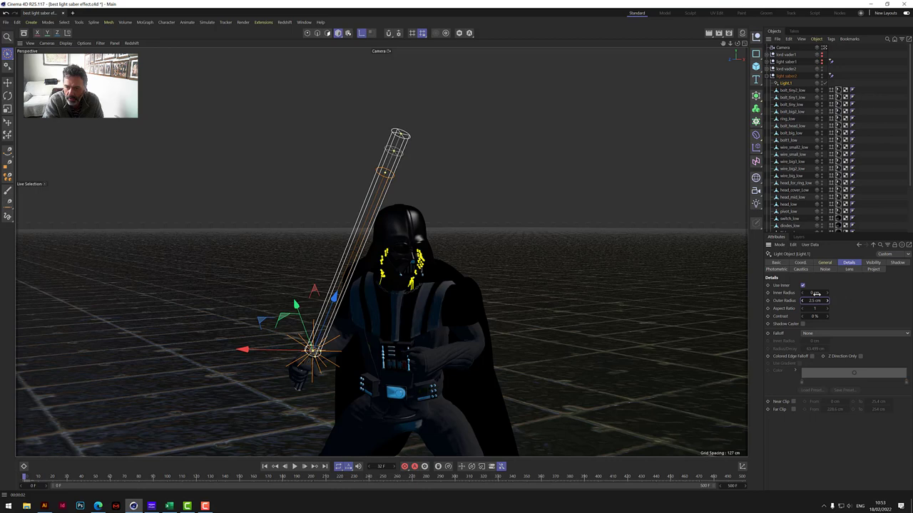
{"action": "left_click", "coordinate": [815, 293]}
{"action": "type", "text": "1"}
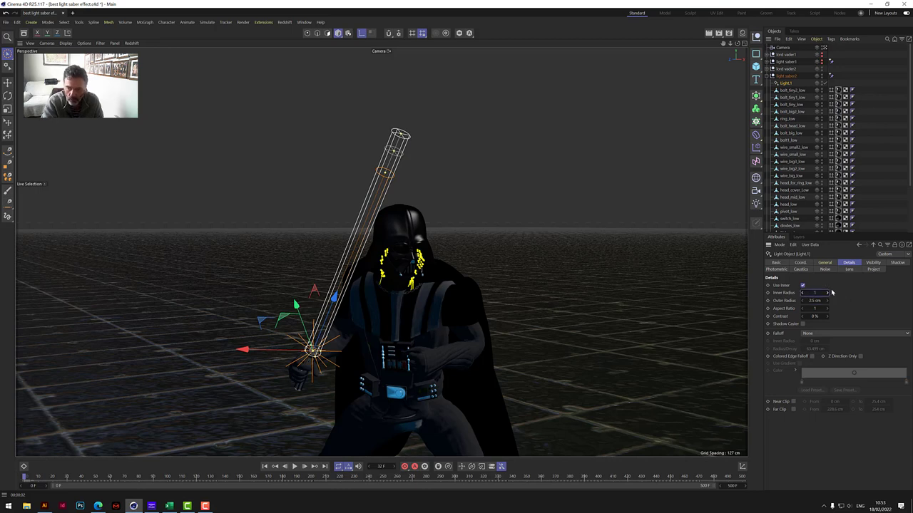
{"action": "key", "text": "Return"}
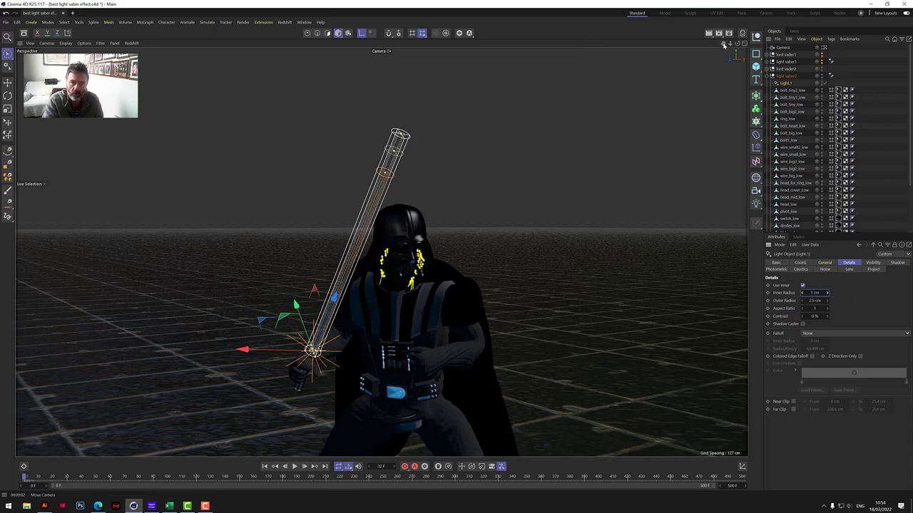
{"action": "left_click", "coordinate": [710, 35]}
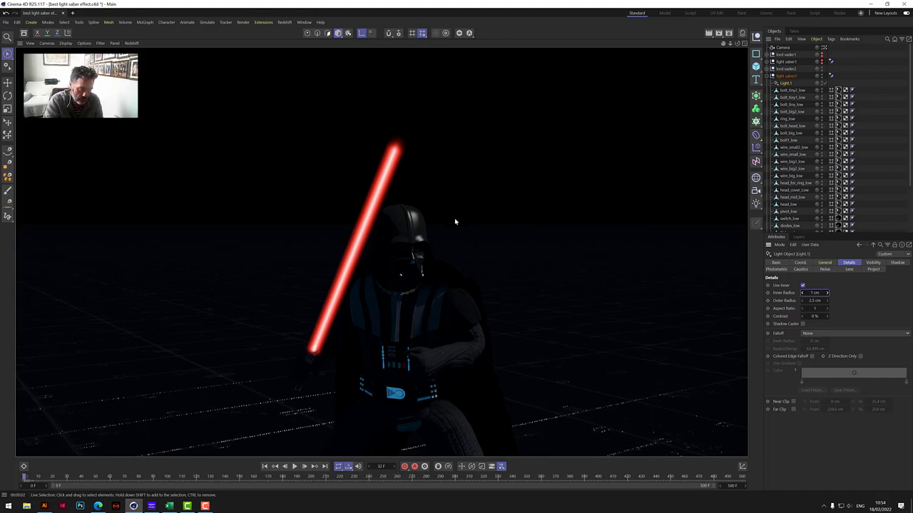
Render a close-up of the hilt to check how the beam starts there
{"action": "scroll", "coordinate": [270, 363], "scroll_direction": "up", "scroll_amount": 10}
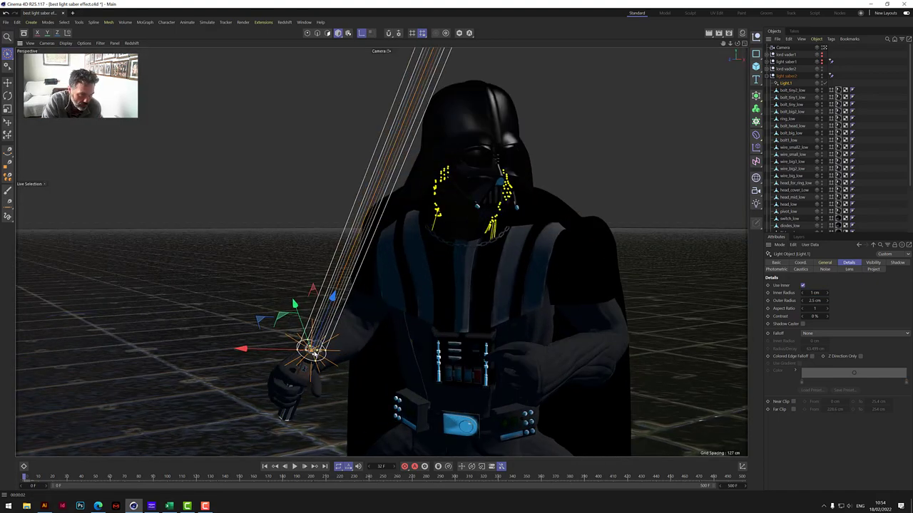
{"action": "scroll", "coordinate": [310, 351], "scroll_direction": "up", "scroll_amount": 5}
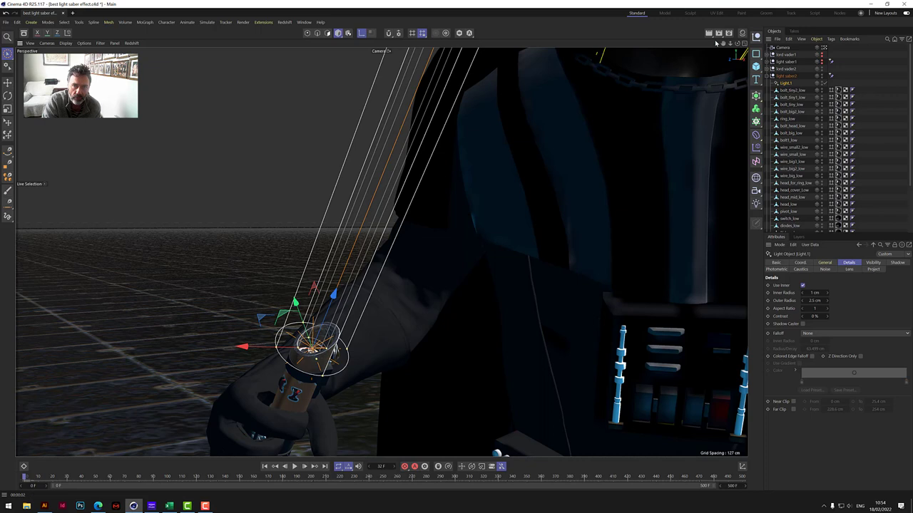
{"action": "left_click", "coordinate": [709, 33]}
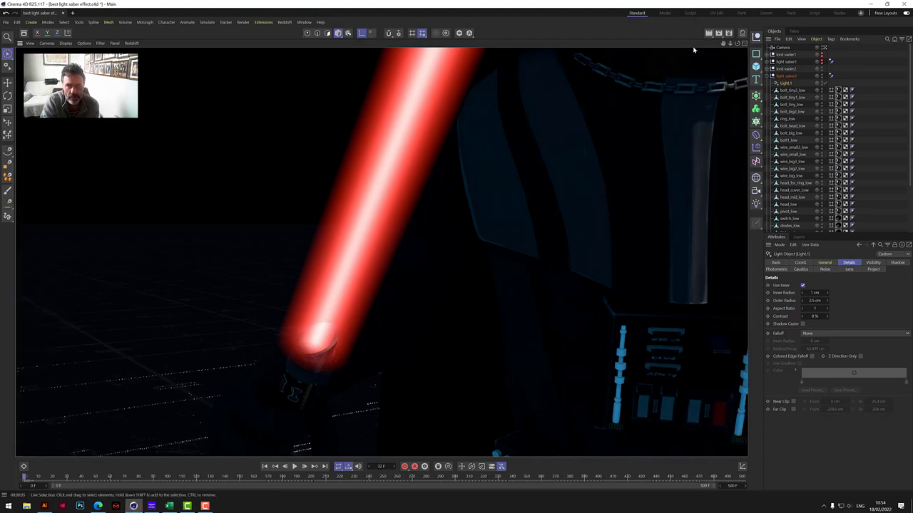
{"action": "left_click_drag", "start_coordinate": [728, 43], "coordinate": [739, 86]}
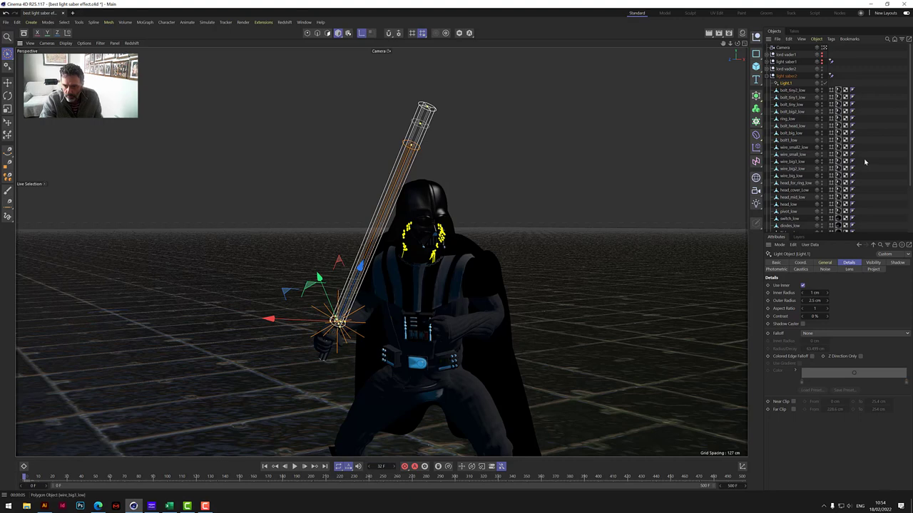
Set the visible beam's inner distance to 75 cm and render the blade tip up close
{"action": "left_click", "coordinate": [879, 264]}
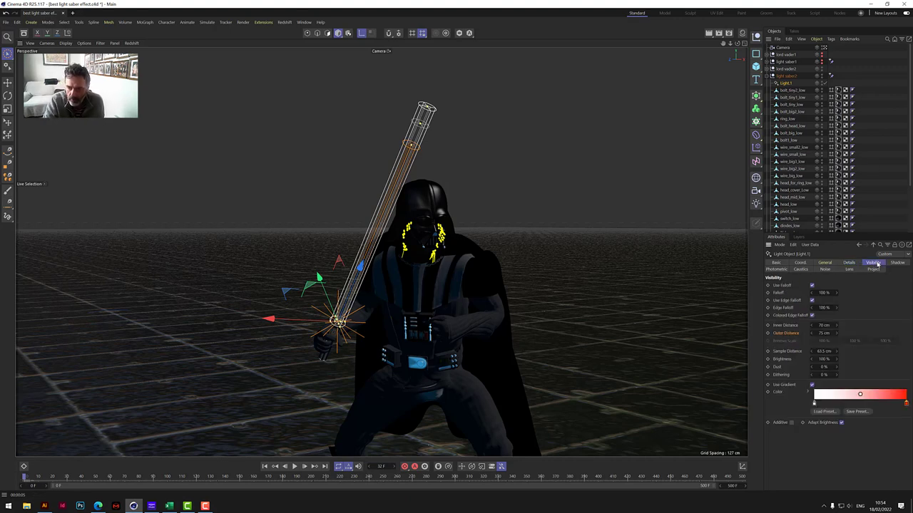
{"action": "scroll", "coordinate": [425, 111], "scroll_direction": "up", "scroll_amount": 5}
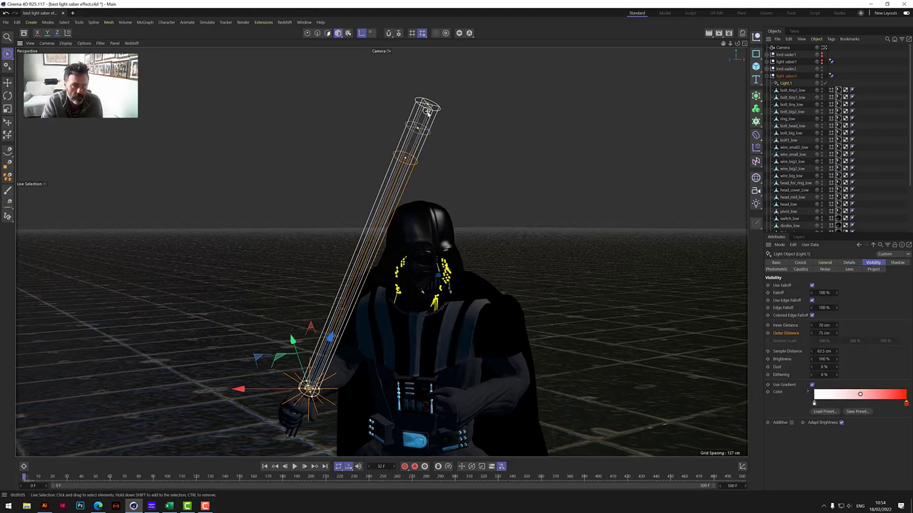
{"action": "scroll", "coordinate": [417, 123], "scroll_direction": "up", "scroll_amount": 3}
{"action": "scroll", "coordinate": [418, 123], "scroll_direction": "up", "scroll_amount": 1}
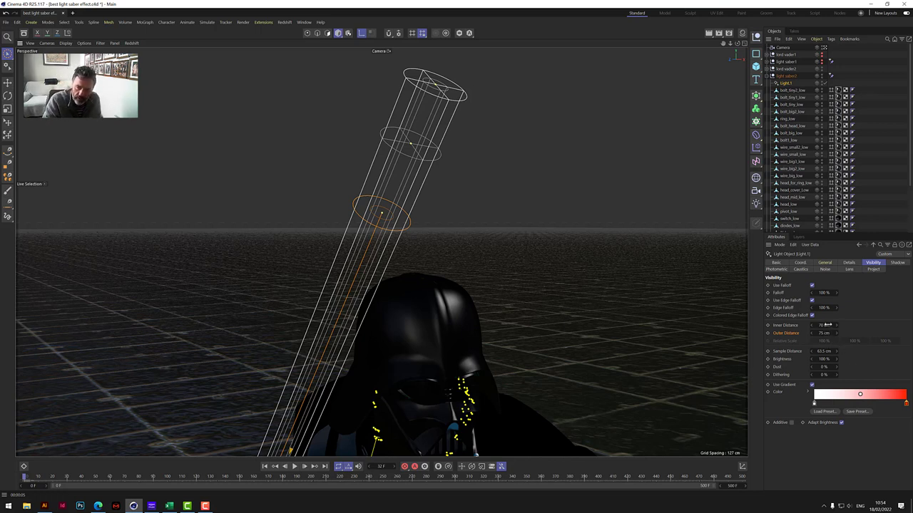
{"action": "left_click", "coordinate": [824, 325]}
{"action": "type", "text": "75"}
{"action": "key", "text": "Return"}
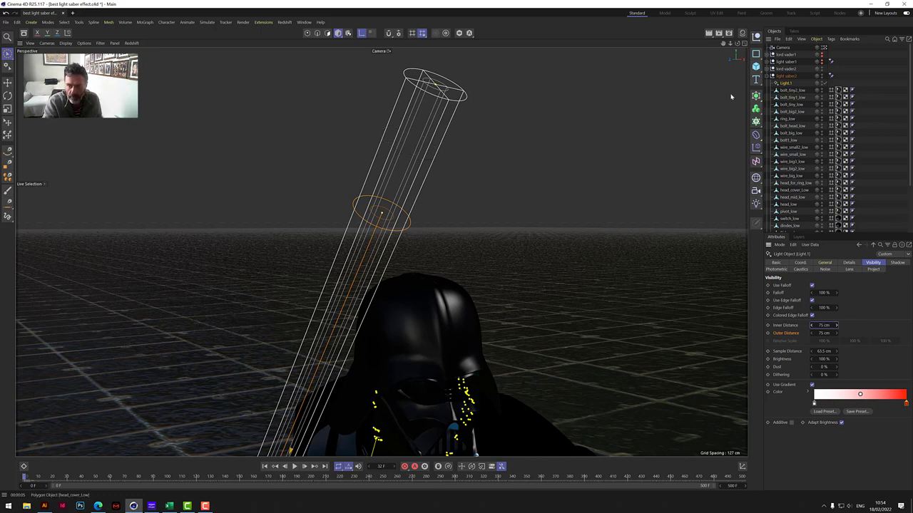
{"action": "left_click", "coordinate": [710, 33]}
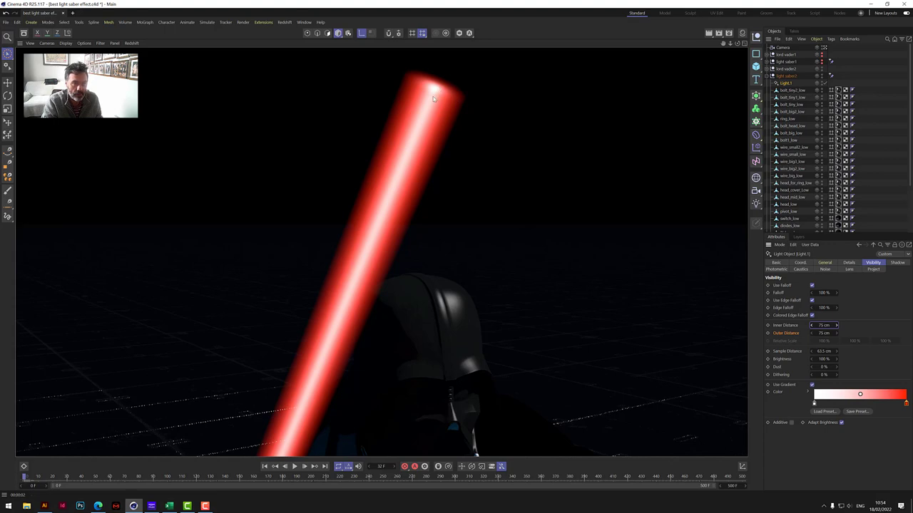
Render the beam from above to examine the shape of its far end
{"action": "left_click_drag", "start_coordinate": [737, 44], "coordinate": [731, 86]}
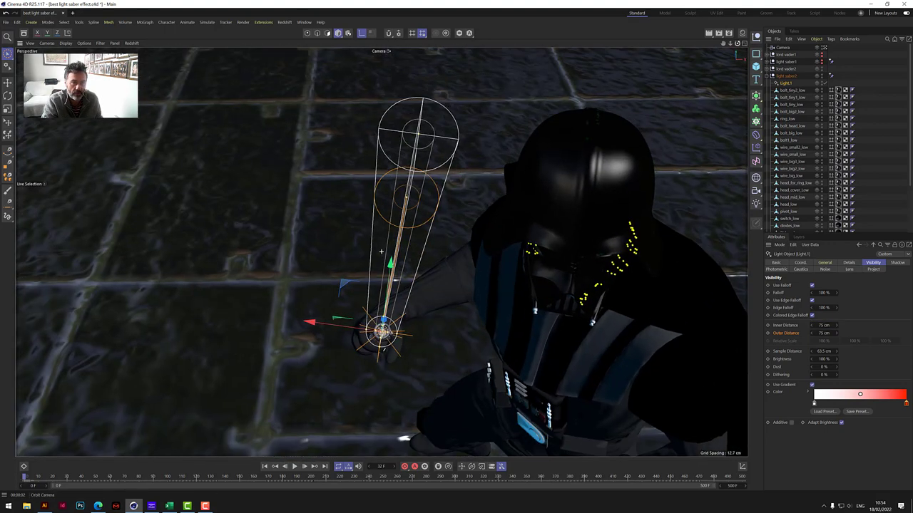
{"action": "left_click", "coordinate": [709, 34]}
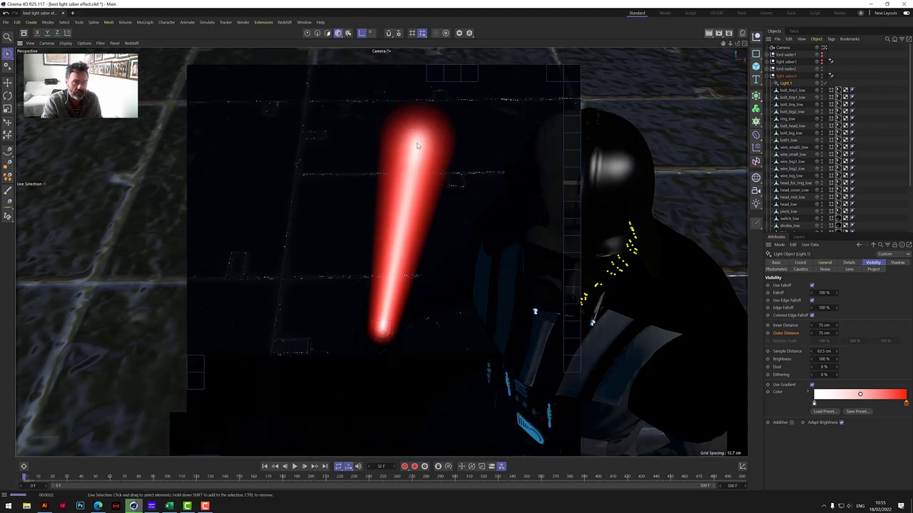
{"action": "left_click_drag", "start_coordinate": [388, 163], "coordinate": [383, 270], "text": "alt"}
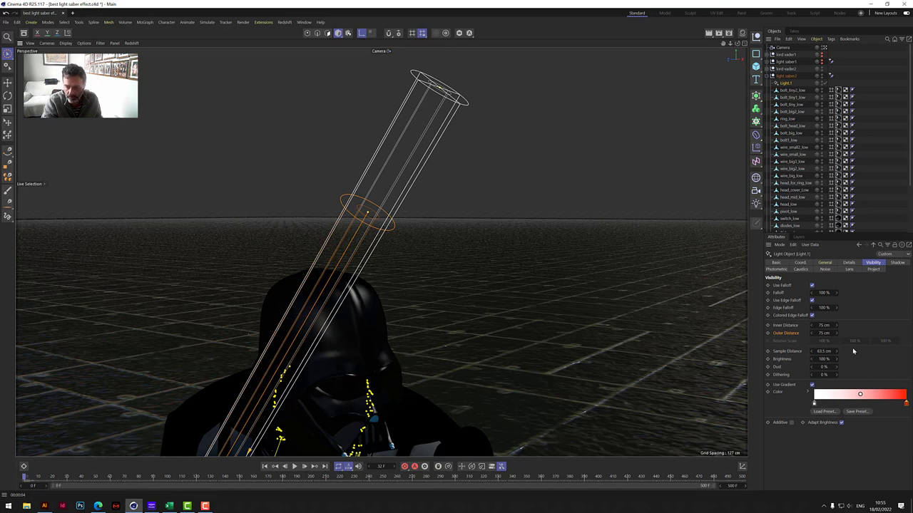
Try an inner distance of 65 cm and render both the blade tip and the whole figure
{"action": "left_click", "coordinate": [822, 325]}
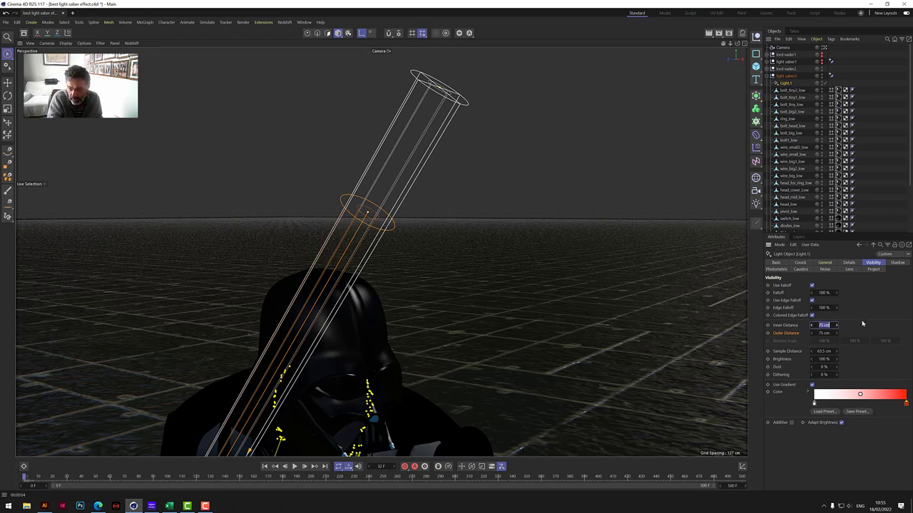
{"action": "type", "text": "65"}
{"action": "key", "text": "Return"}
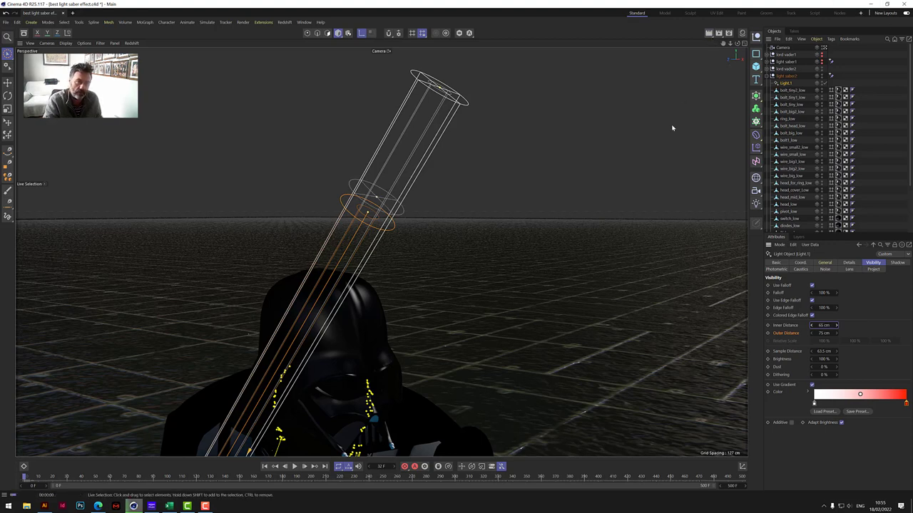
{"action": "key", "text": "ctrl+r"}
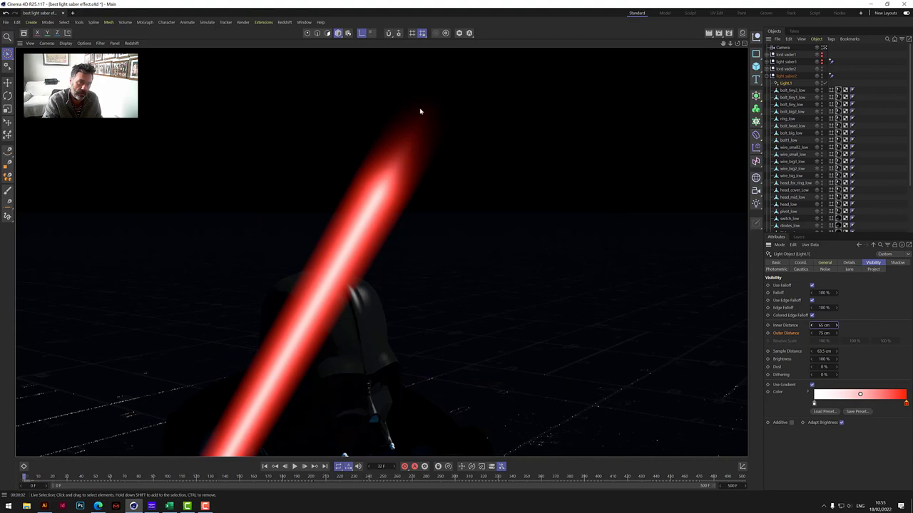
{"action": "left_click_drag", "start_coordinate": [730, 44], "coordinate": [730, 50]}
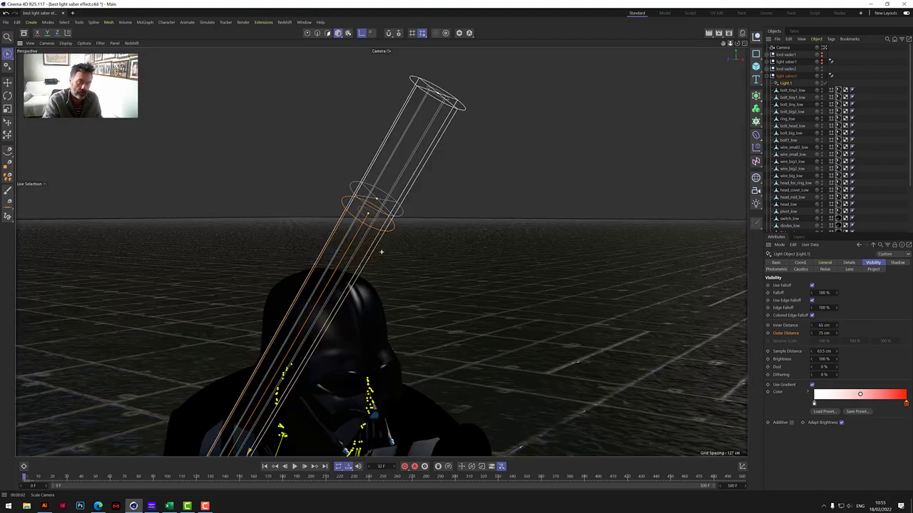
{"action": "scroll", "coordinate": [381, 251], "scroll_direction": "down", "scroll_amount": 5}
{"action": "left_click_drag", "start_coordinate": [381, 252], "coordinate": [381, 252], "text": "alt"}
{"action": "middle_click_drag", "start_coordinate": [381, 251], "coordinate": [470, 317], "text": "alt"}
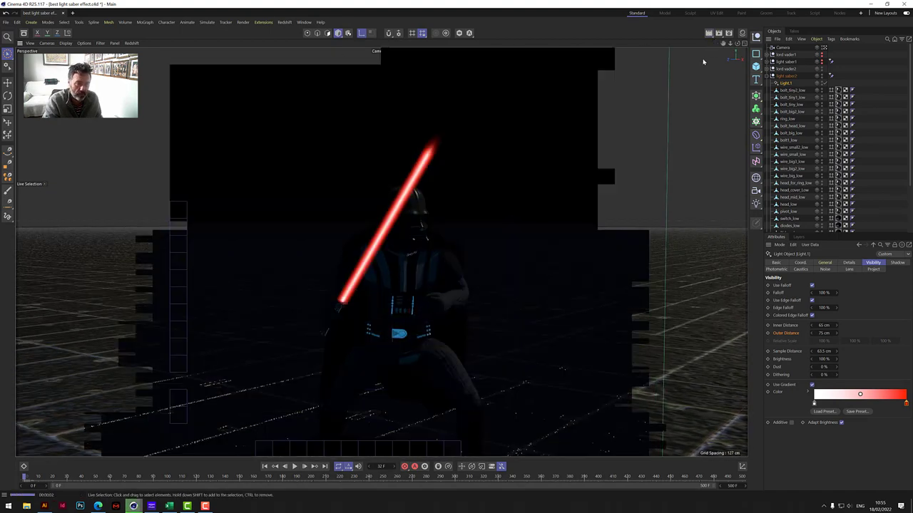
Set the visible beam's inner distance to 70 cm
{"action": "left_click", "coordinate": [825, 325]}
{"action": "type", "text": "70"}
{"action": "key", "text": "Return"}
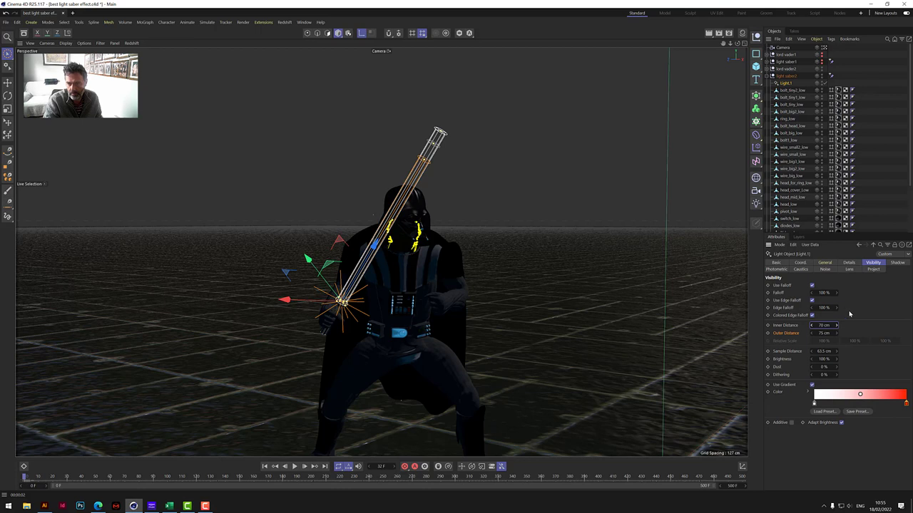
Render the whole figure to check the blade with the current inner distance, keeping the blade light selected
{"action": "left_click", "coordinate": [710, 37]}
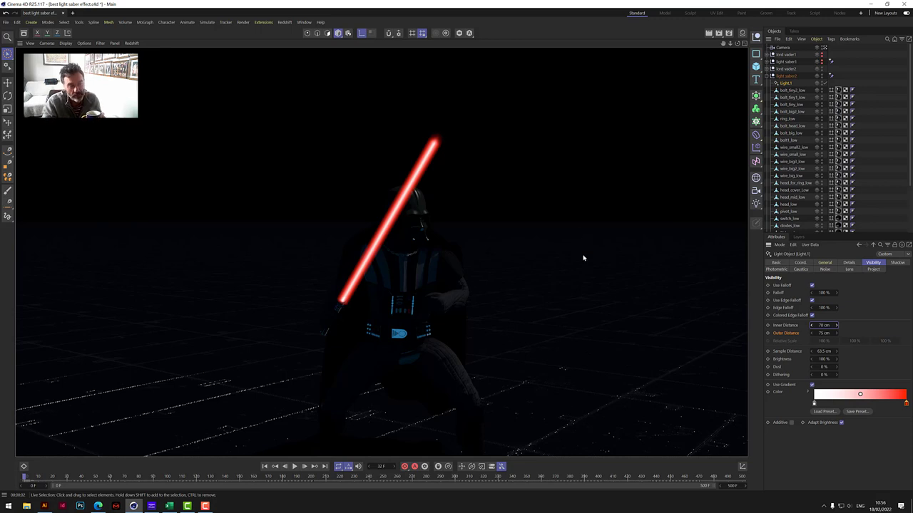
{"action": "left_click", "coordinate": [515, 199]}
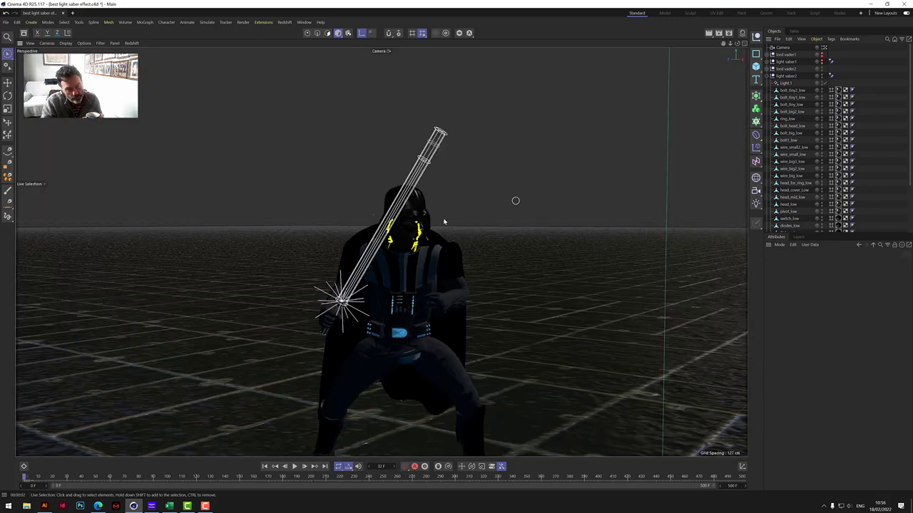
{"action": "left_click", "coordinate": [787, 84]}
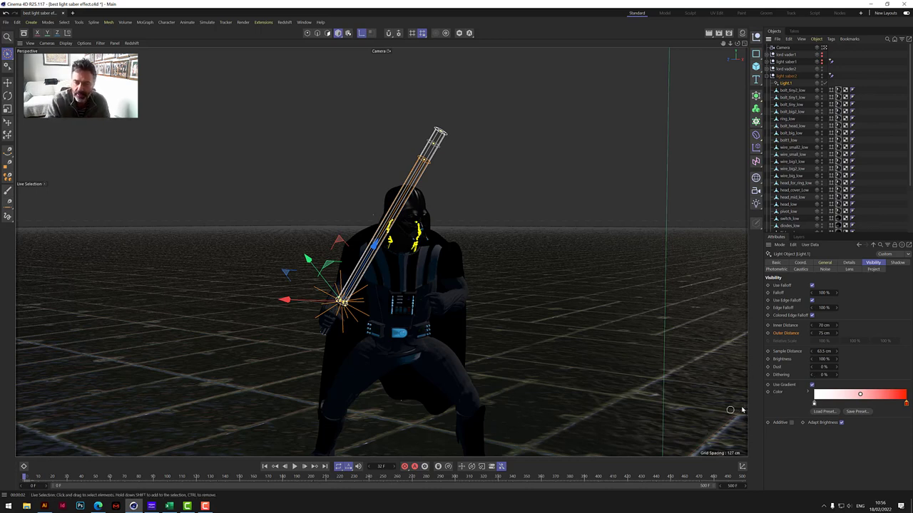
Set the visible beam's brightness to 800% and the light's inner radius to 0.5 cm, checking the blade with a render
{"action": "double_click", "coordinate": [824, 359]}
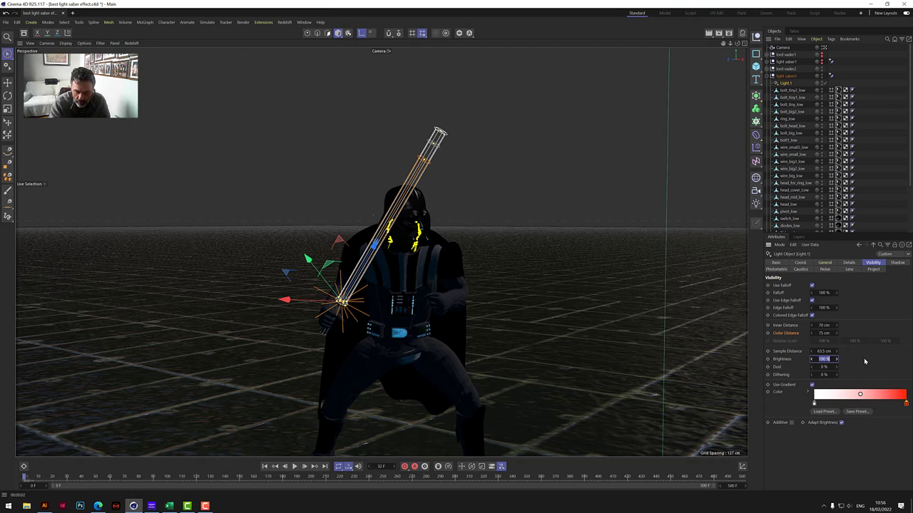
{"action": "type", "text": "80"}
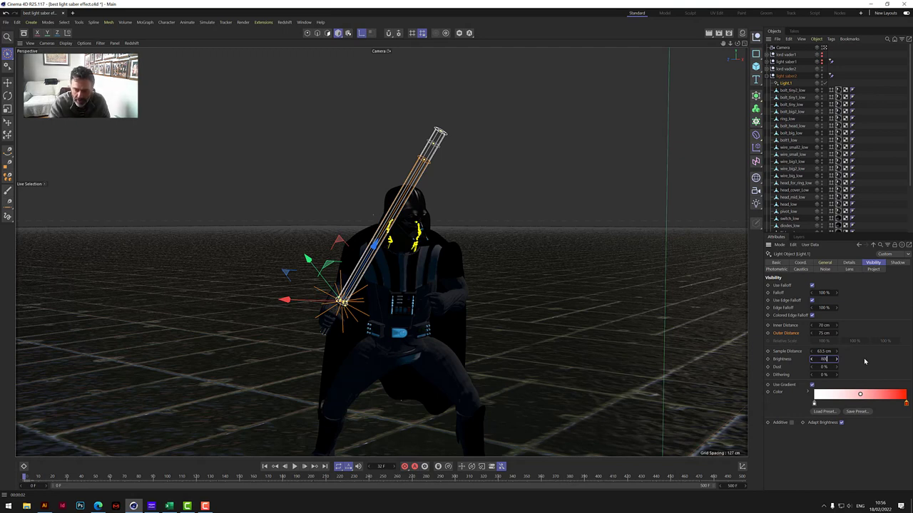
{"action": "left_click", "coordinate": [709, 34]}
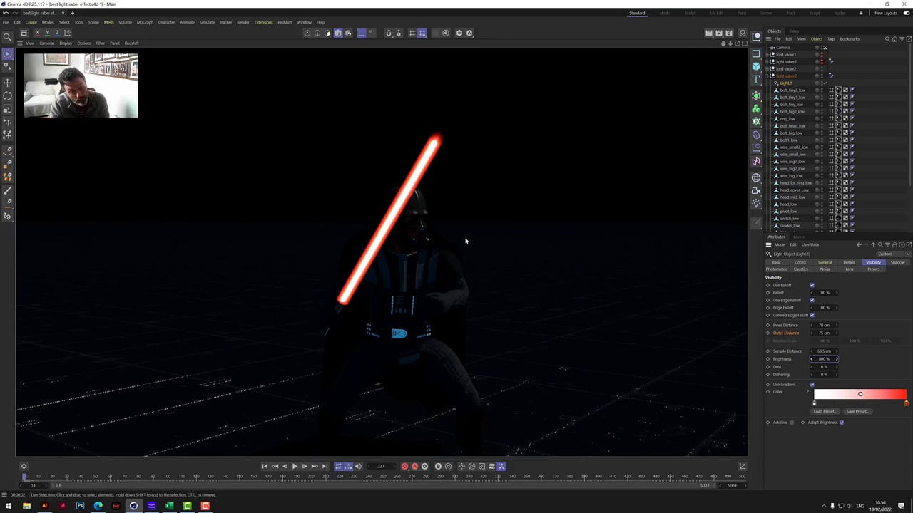
{"action": "left_click", "coordinate": [850, 262]}
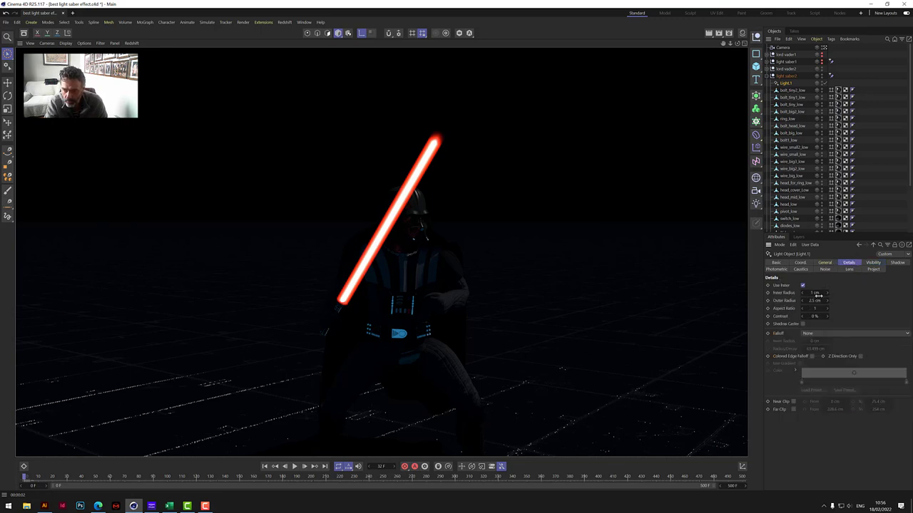
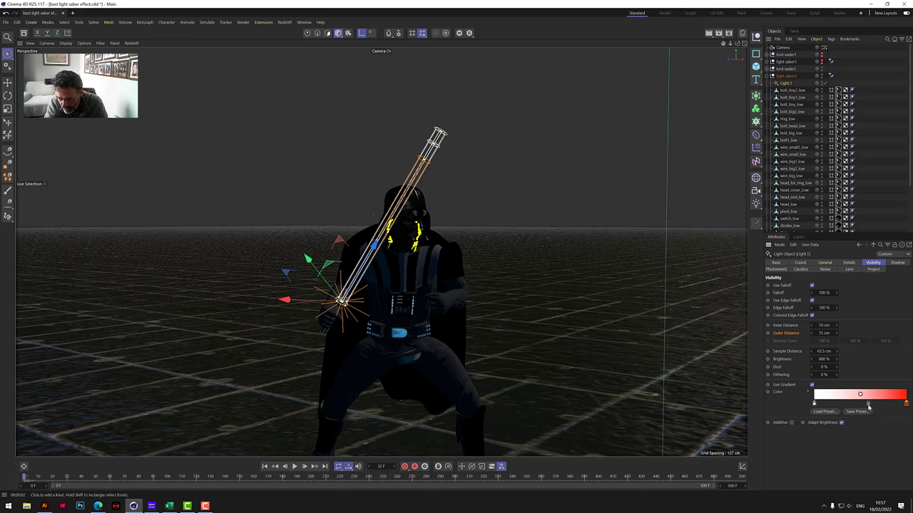
Add a fully saturated red middle knot to the beam's color gradient, shift it toward the white end, and render the figure
{"action": "left_click", "coordinate": [868, 406]}
{"action": "left_click_drag", "start_coordinate": [868, 407], "coordinate": [860, 404]}
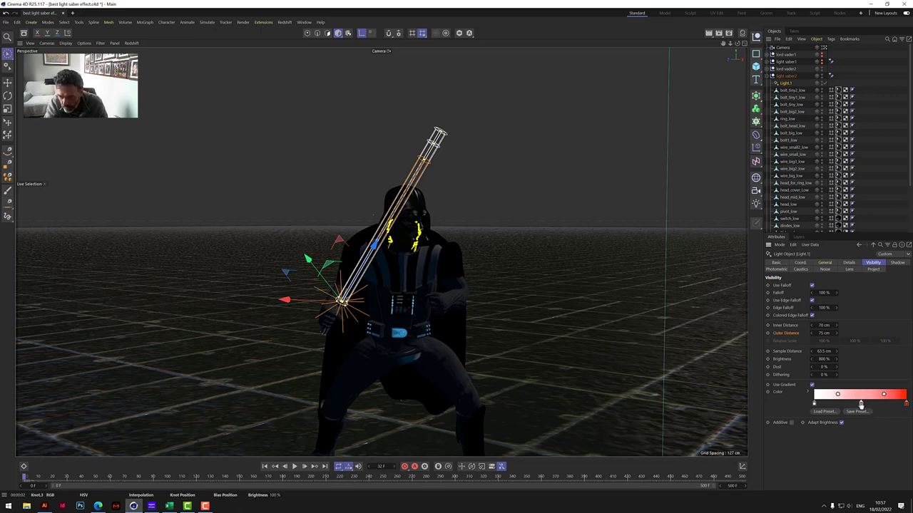
{"action": "mouse_move", "coordinate": [862, 406]}
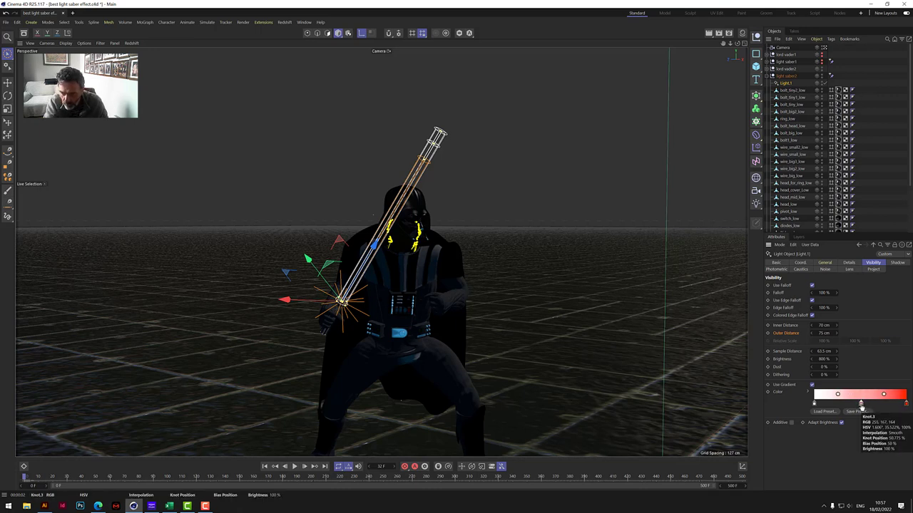
{"action": "double_click", "coordinate": [861, 405]}
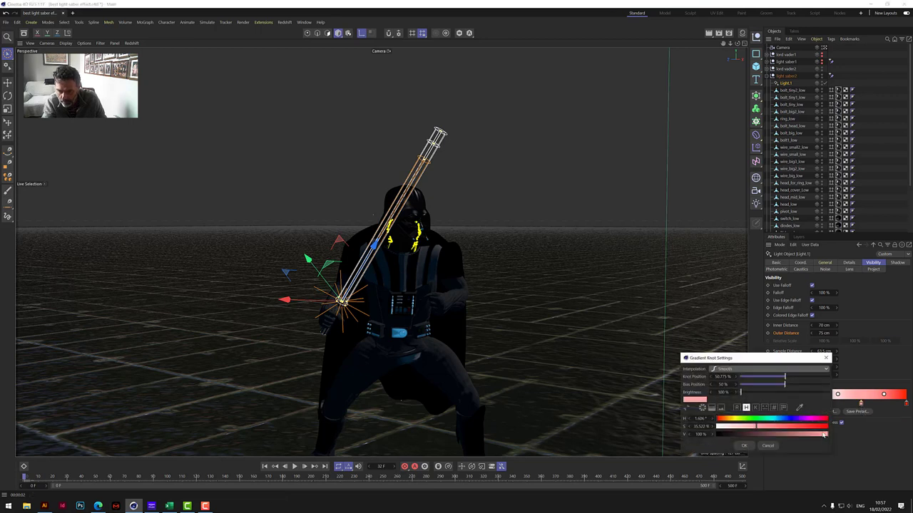
{"action": "left_click", "coordinate": [829, 428]}
{"action": "left_click", "coordinate": [743, 446]}
{"action": "left_click_drag", "start_coordinate": [861, 405], "coordinate": [821, 404]}
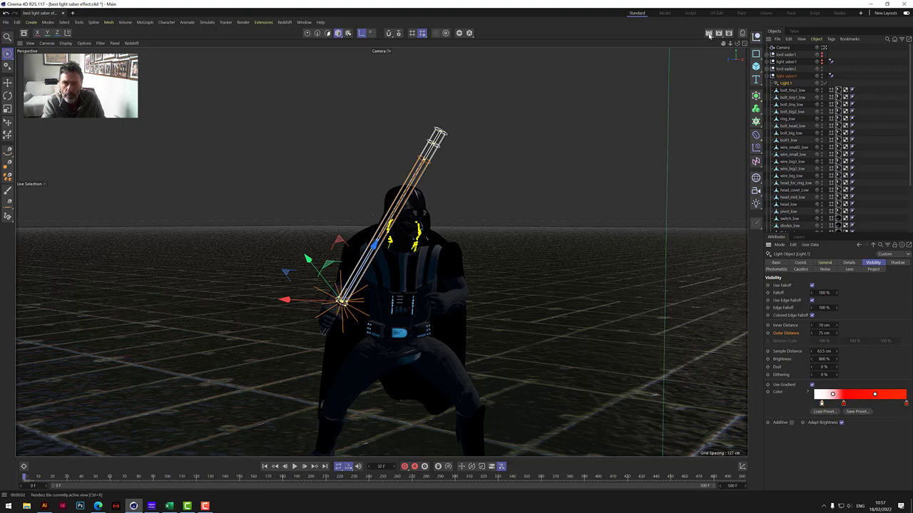
{"action": "left_click", "coordinate": [709, 34]}
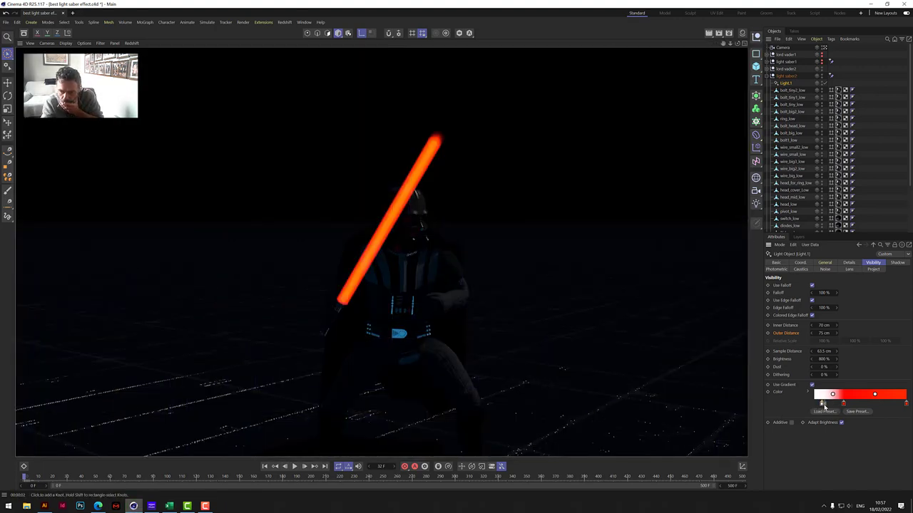
Remove the gradient's orange-red end knot, place the white knot right beside the red one, and render the result
{"action": "left_click", "coordinate": [819, 405]}
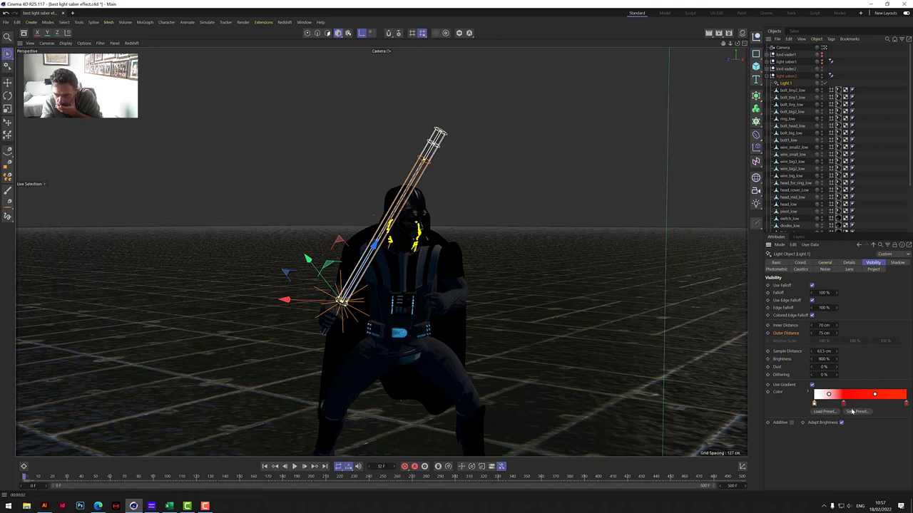
{"action": "left_click_drag", "start_coordinate": [838, 396], "coordinate": [844, 397]}
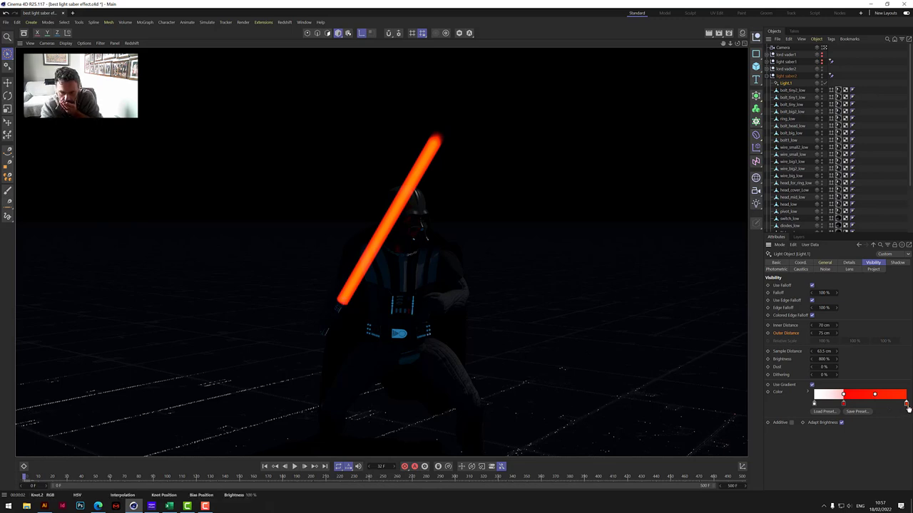
{"action": "left_click_drag", "start_coordinate": [907, 405], "coordinate": [908, 408]}
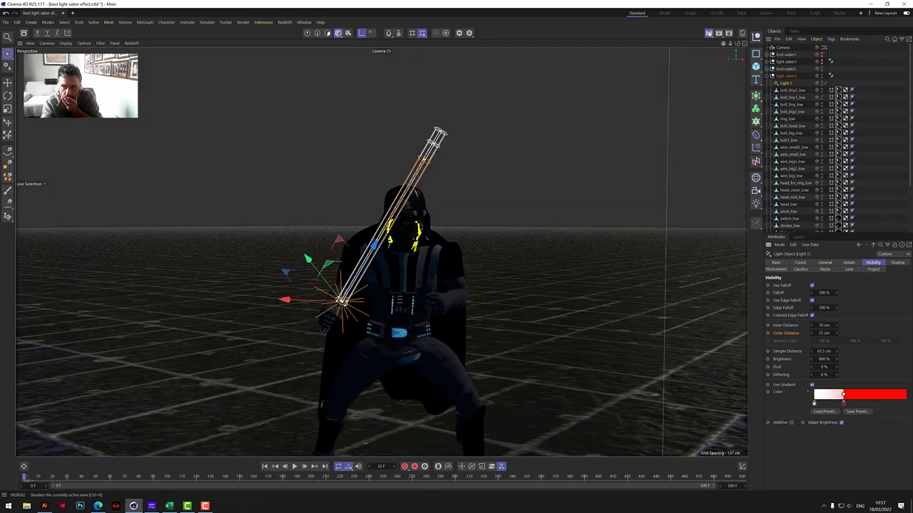
{"action": "left_click", "coordinate": [708, 33]}
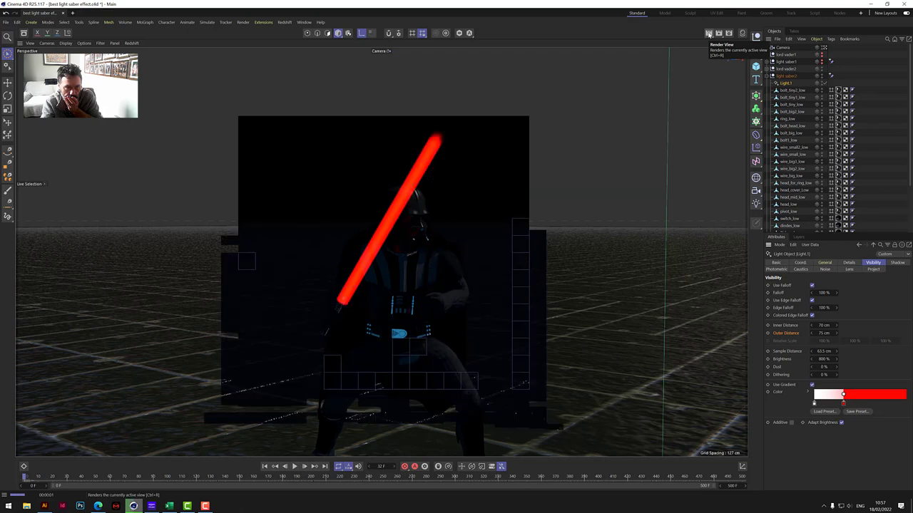
{"action": "left_click_drag", "start_coordinate": [815, 403], "coordinate": [833, 404]}
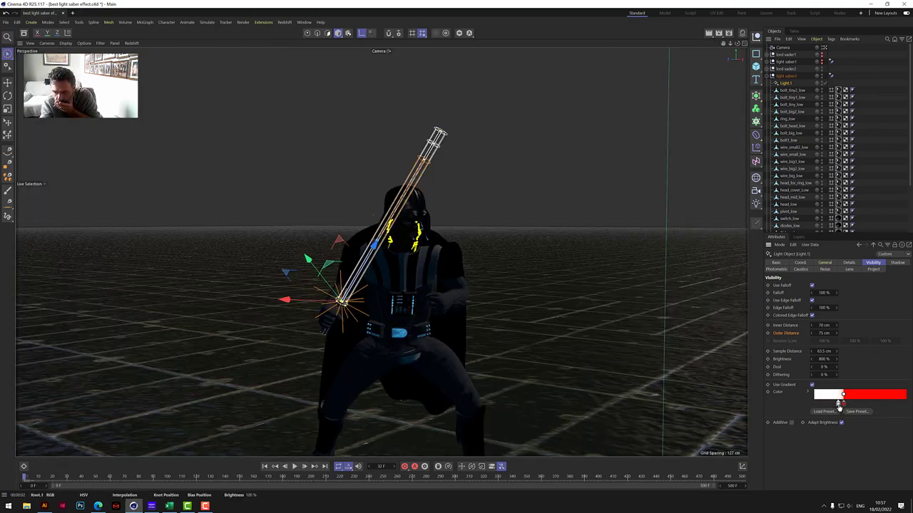
{"action": "left_click", "coordinate": [709, 34]}
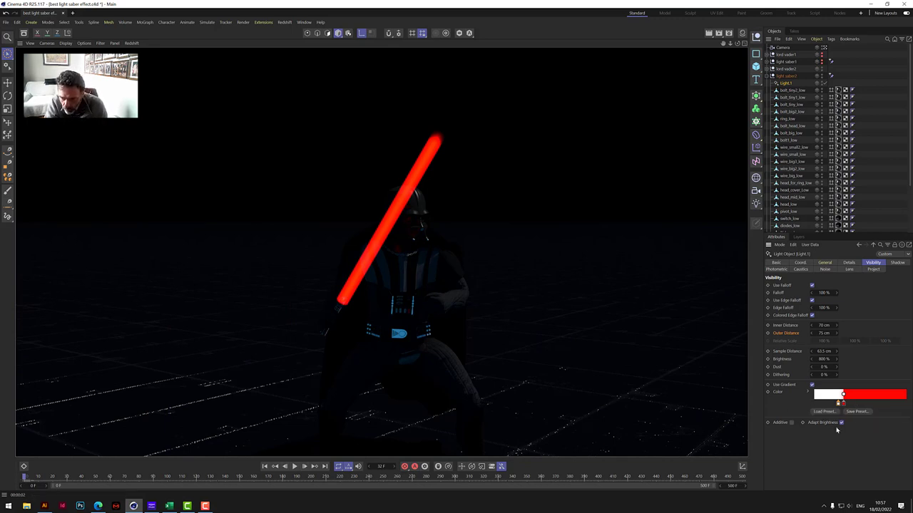
Set the blade light's inner radius to 2.5 cm
{"action": "left_click", "coordinate": [851, 263]}
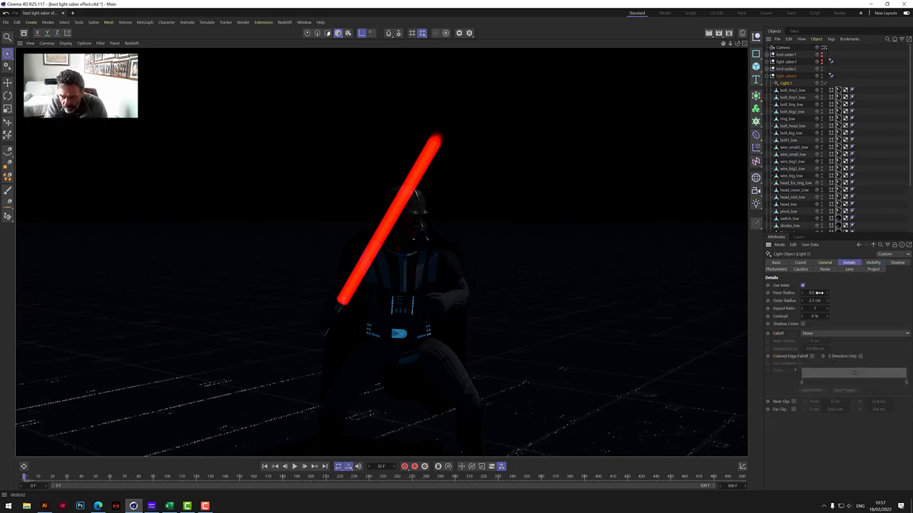
{"action": "left_click", "coordinate": [818, 292]}
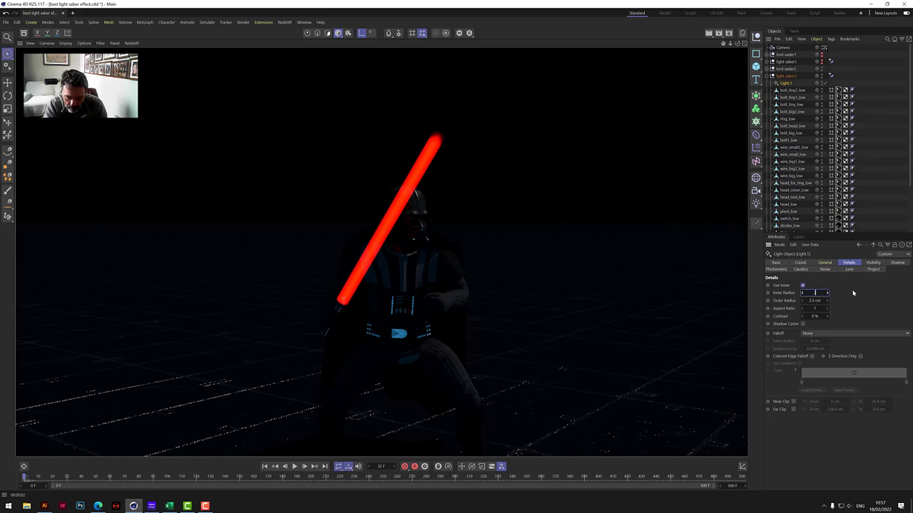
{"action": "type", "text": "2.5"}
{"action": "key", "text": "Return"}
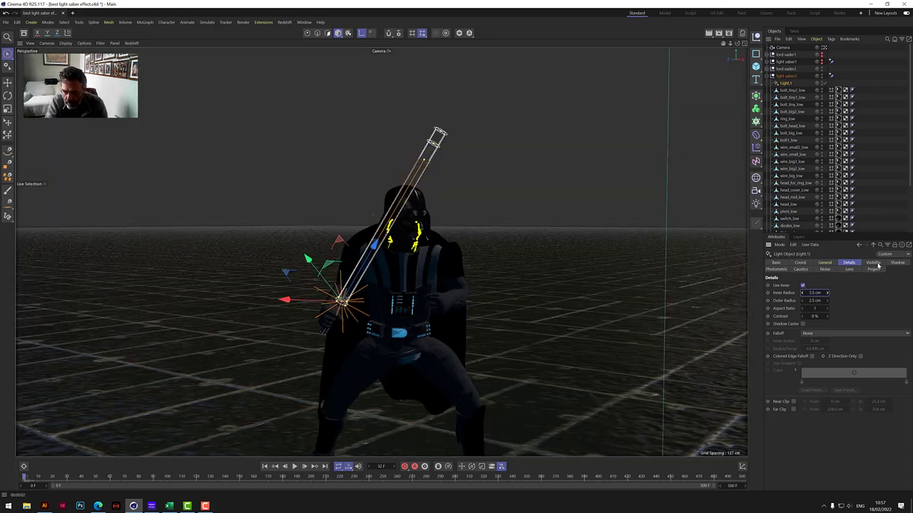
Shift the red gradient knot slightly away from the white end, return the white knot to the start, and render the blade
{"action": "left_click", "coordinate": [874, 263]}
{"action": "mouse_move", "coordinate": [843, 395]}
{"action": "left_mouse_down"}
{"action": "mouse_move", "coordinate": [854, 397]}
{"action": "mouse_move", "coordinate": [840, 396]}
{"action": "left_mouse_up"}
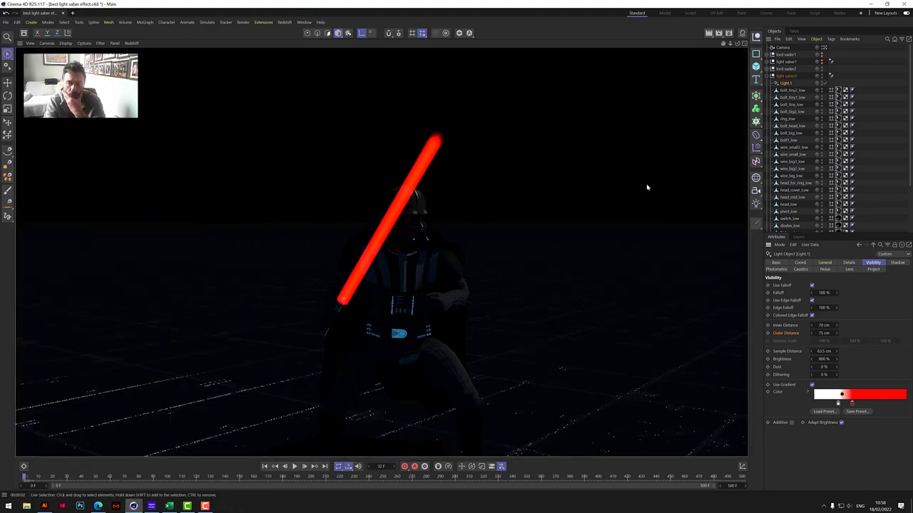
{"action": "mouse_move", "coordinate": [837, 404]}
{"action": "left_mouse_down"}
{"action": "mouse_move", "coordinate": [814, 404]}
{"action": "mouse_move", "coordinate": [850, 394]}
{"action": "left_mouse_up"}
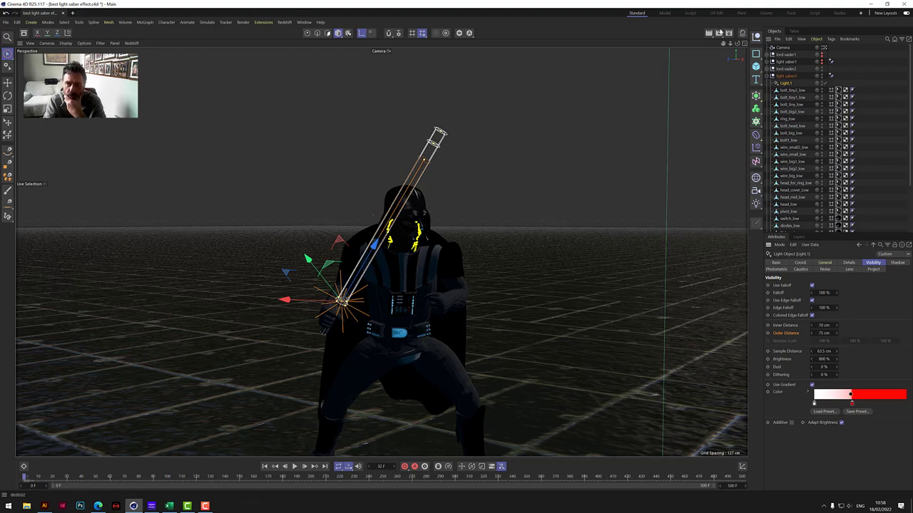
{"action": "left_click", "coordinate": [710, 32]}
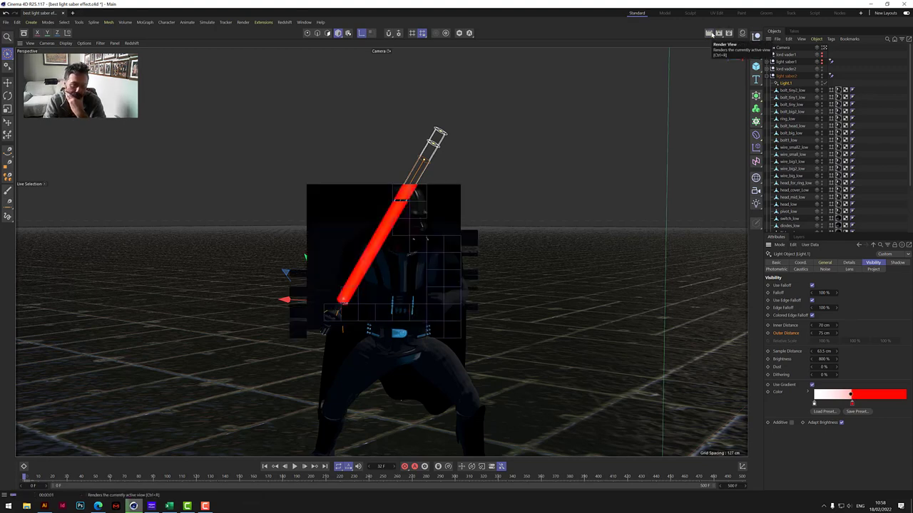
Move the red gradient knot to the far end, pull it slightly inward, and render the blade after each adjustment
{"action": "mouse_move", "coordinate": [851, 401]}
{"action": "left_mouse_down"}
{"action": "mouse_move", "coordinate": [888, 399]}
{"action": "mouse_move", "coordinate": [805, 401]}
{"action": "mouse_move", "coordinate": [906, 403]}
{"action": "mouse_move", "coordinate": [861, 395]}
{"action": "left_mouse_up"}
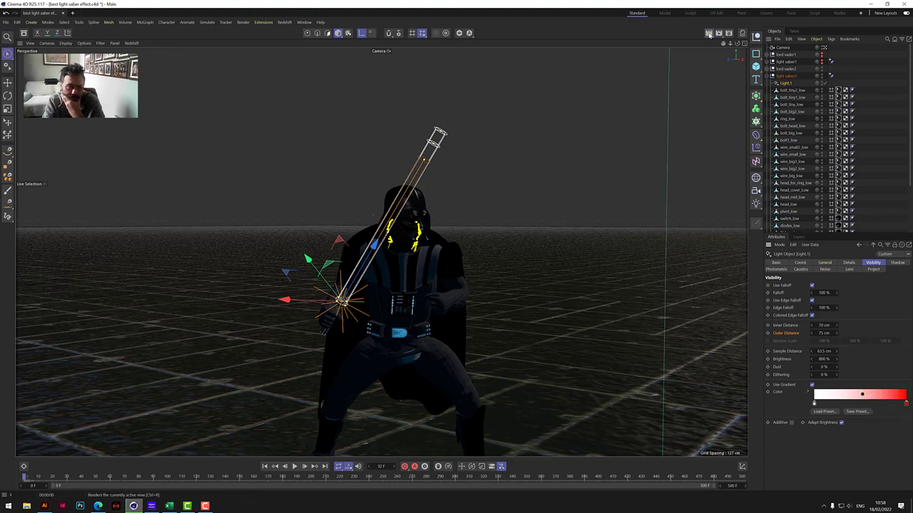
{"action": "left_click", "coordinate": [709, 33]}
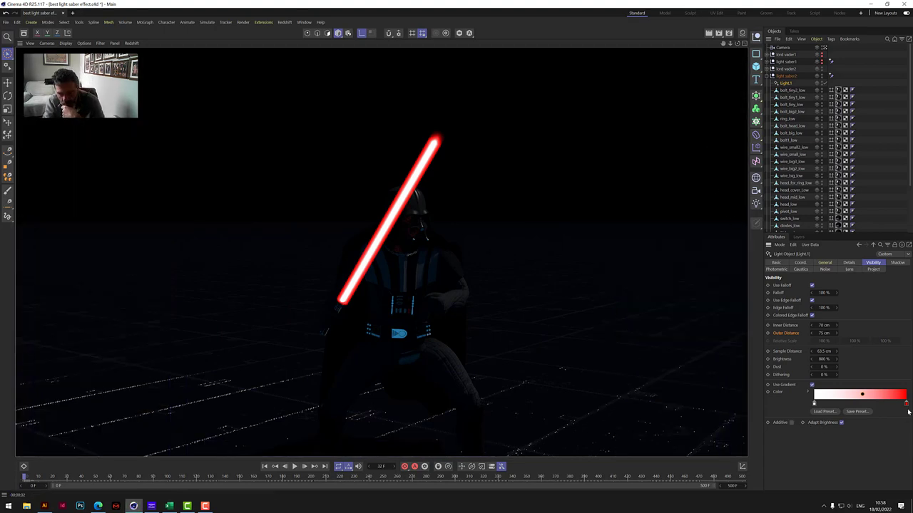
{"action": "left_click_drag", "start_coordinate": [906, 403], "coordinate": [895, 405]}
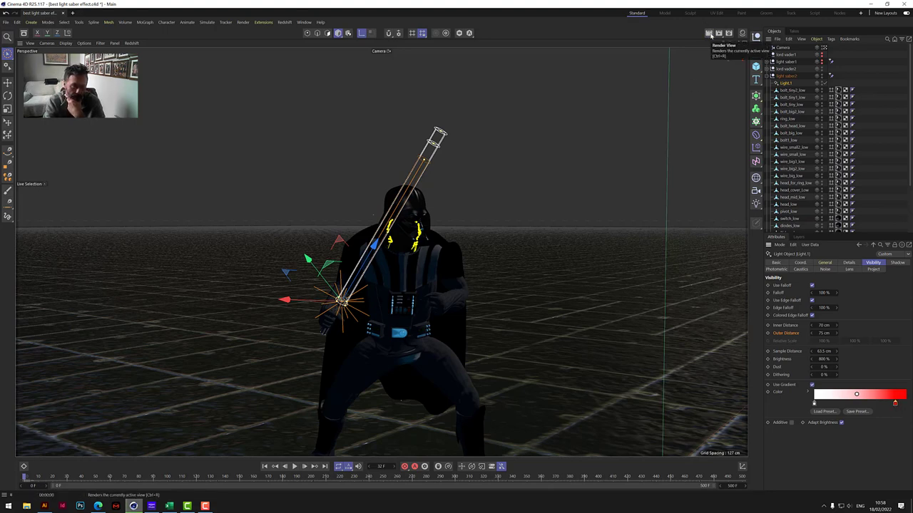
{"action": "left_click", "coordinate": [709, 34]}
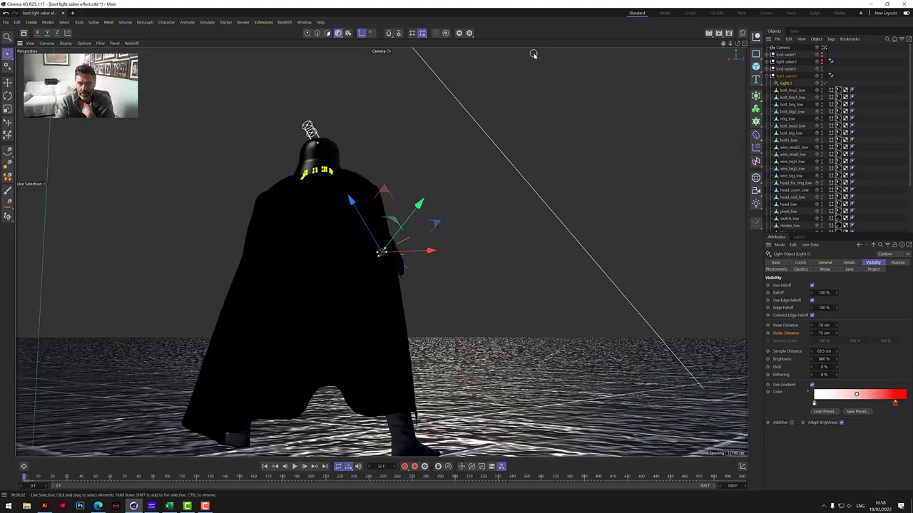
Render a close-up of the hilt from the front to examine how the blade's base meets the handle
{"action": "left_click_drag", "start_coordinate": [736, 44], "coordinate": [638, 54]}
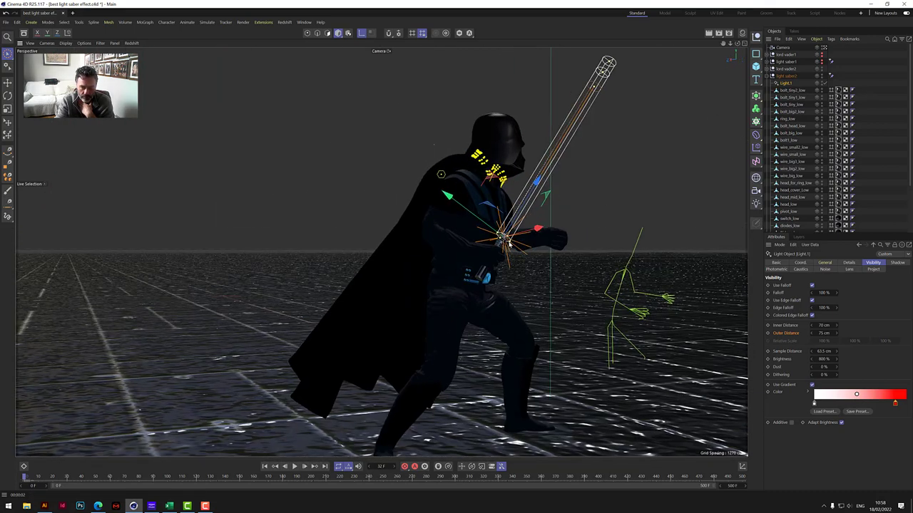
{"action": "scroll", "coordinate": [509, 244], "scroll_direction": "up", "scroll_amount": 6}
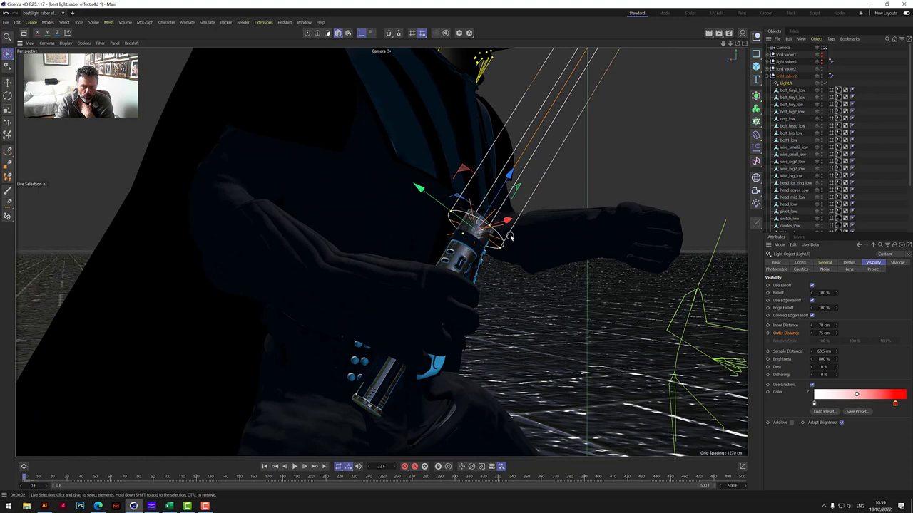
{"action": "left_click_drag", "start_coordinate": [736, 44], "coordinate": [634, 59]}
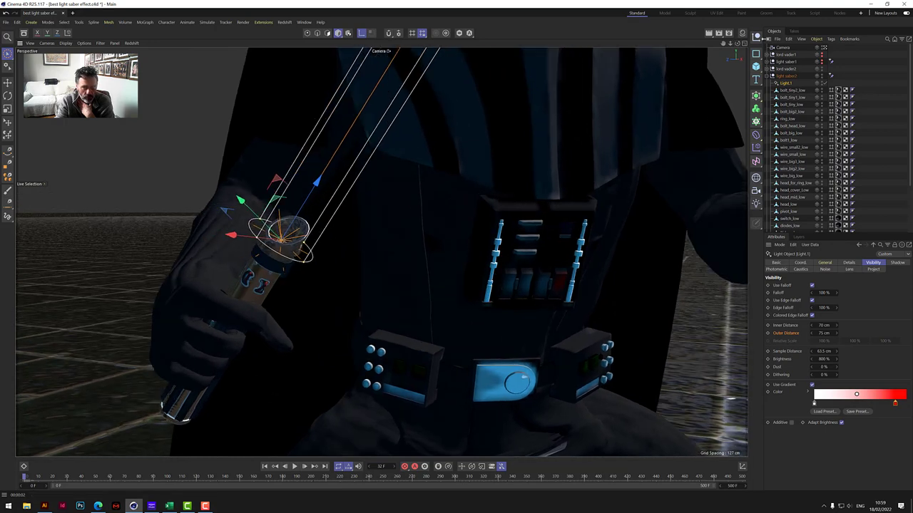
{"action": "left_click", "coordinate": [709, 33]}
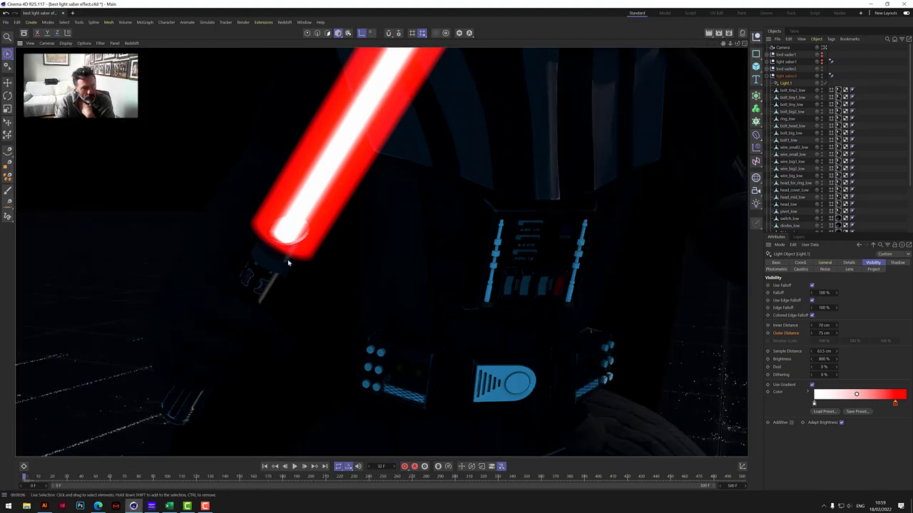
{"action": "left_click", "coordinate": [391, 251]}
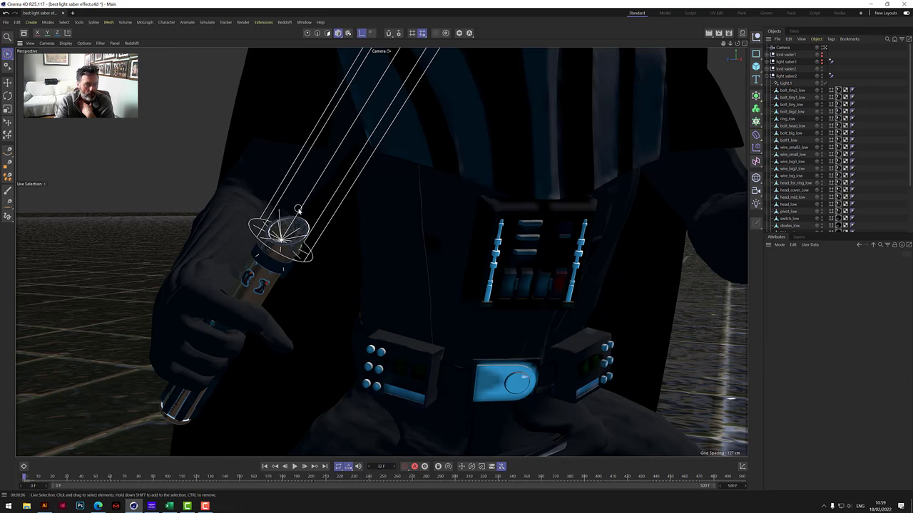
{"action": "left_click", "coordinate": [297, 210]}
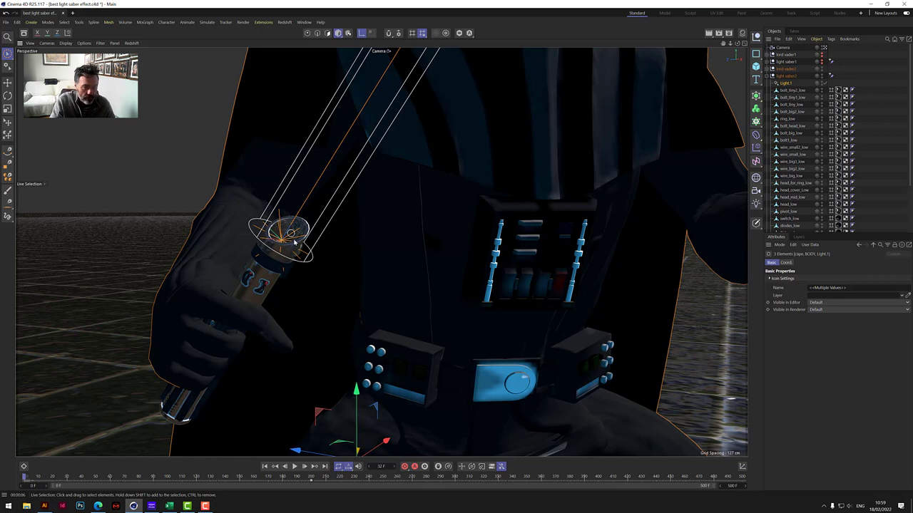
Render the blade's base at the hilt from a slightly different angle, and the whole figure from farther away
{"action": "left_click", "coordinate": [789, 83]}
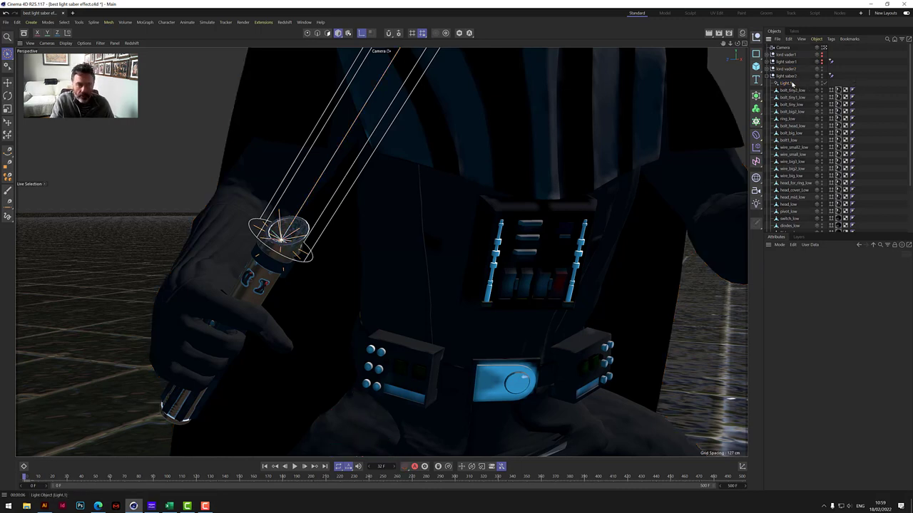
{"action": "left_click_drag", "start_coordinate": [321, 181], "coordinate": [379, 253]}
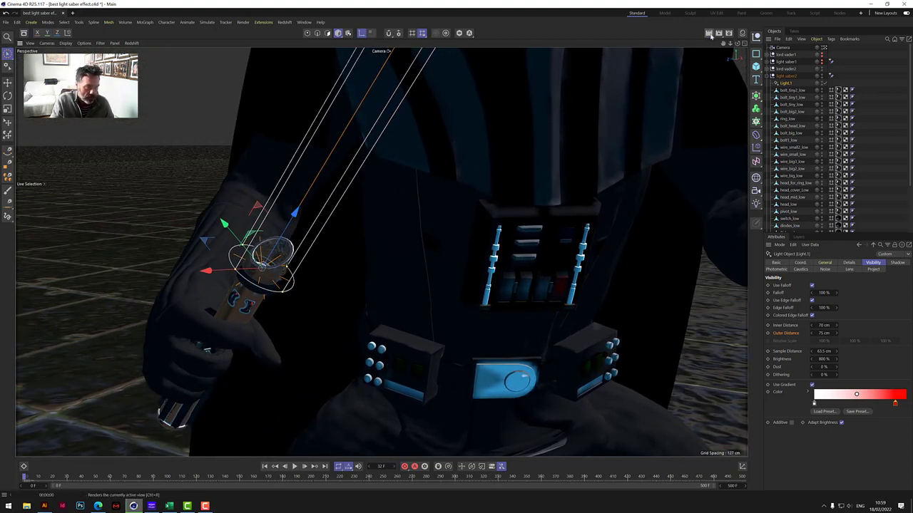
{"action": "left_click", "coordinate": [712, 36]}
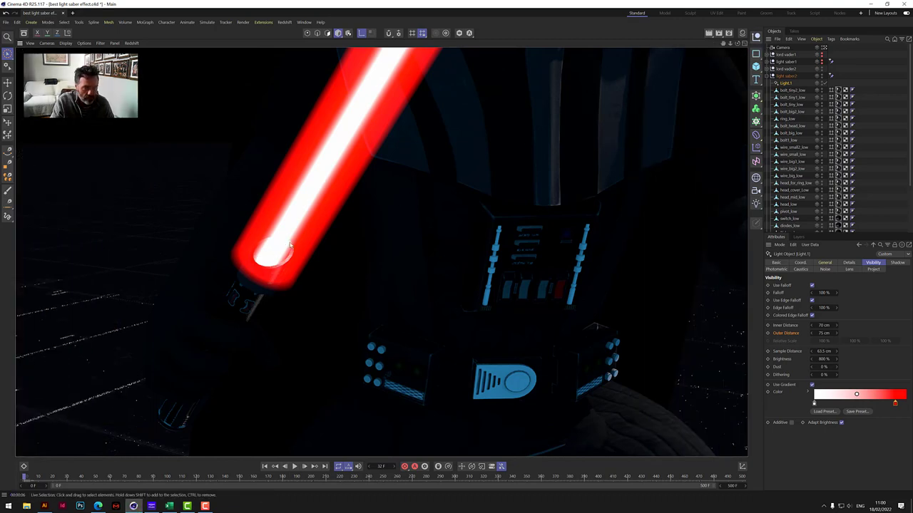
{"action": "left_click", "coordinate": [690, 135]}
{"action": "left_click_drag", "start_coordinate": [732, 45], "coordinate": [722, 46]}
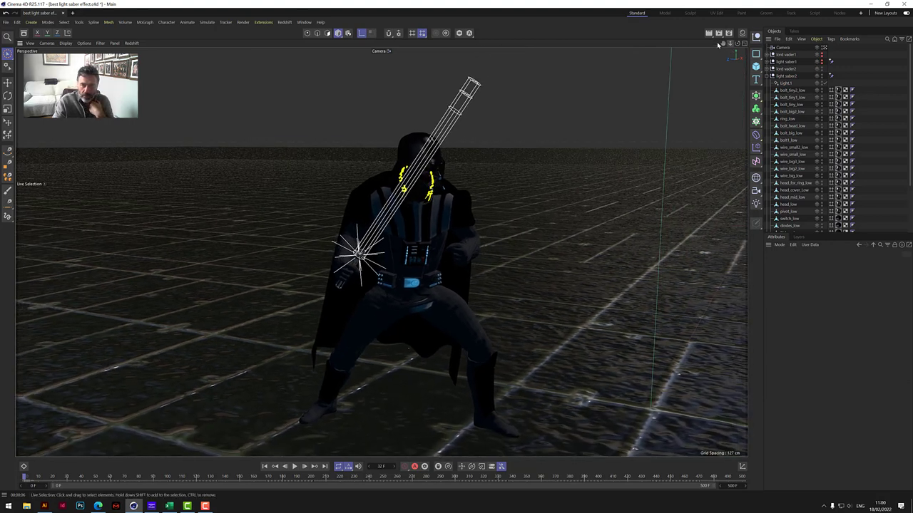
{"action": "key", "text": "ctrl+r"}
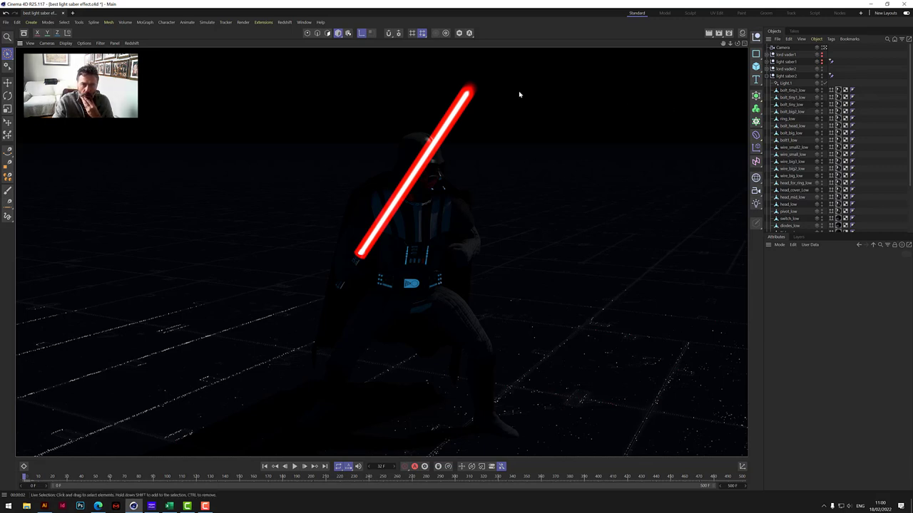
Apply noise to both illumination and visibility of the blade light, using the Wavy Turbulence type
{"action": "left_click", "coordinate": [786, 82]}
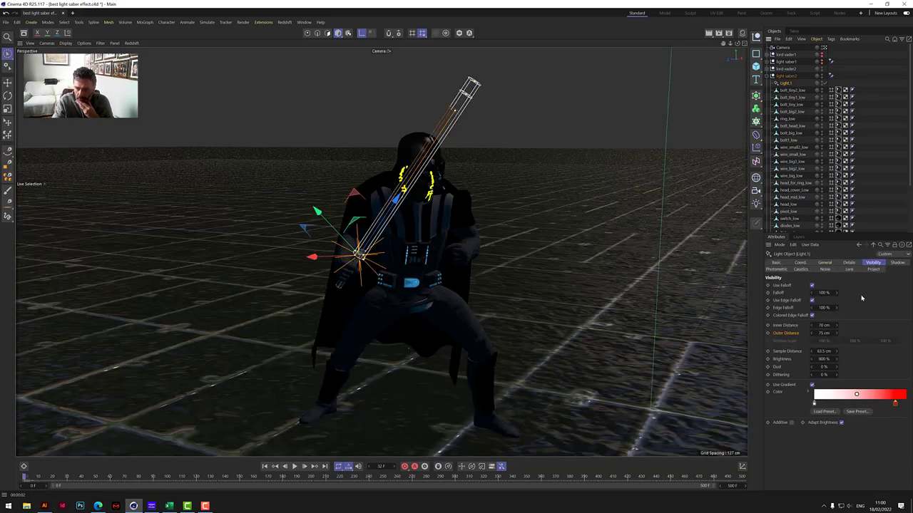
{"action": "left_click", "coordinate": [897, 263]}
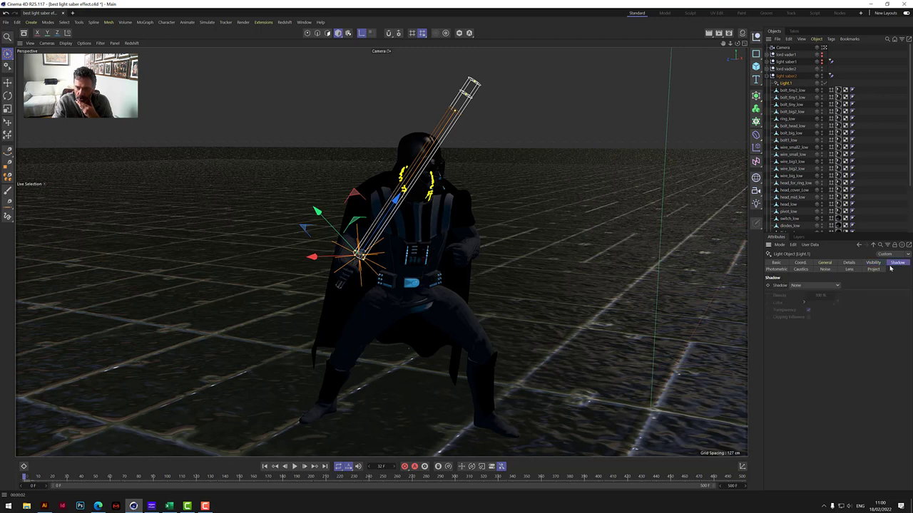
{"action": "left_click", "coordinate": [800, 269]}
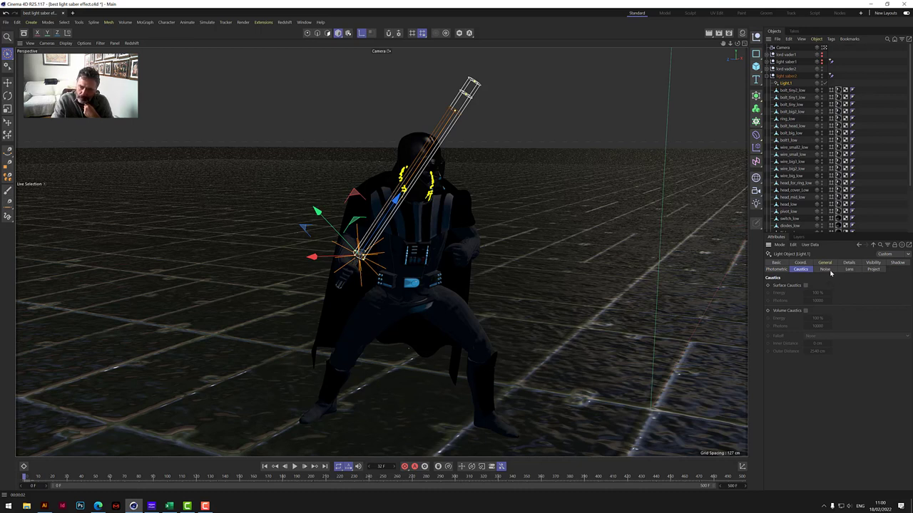
{"action": "left_click", "coordinate": [826, 269]}
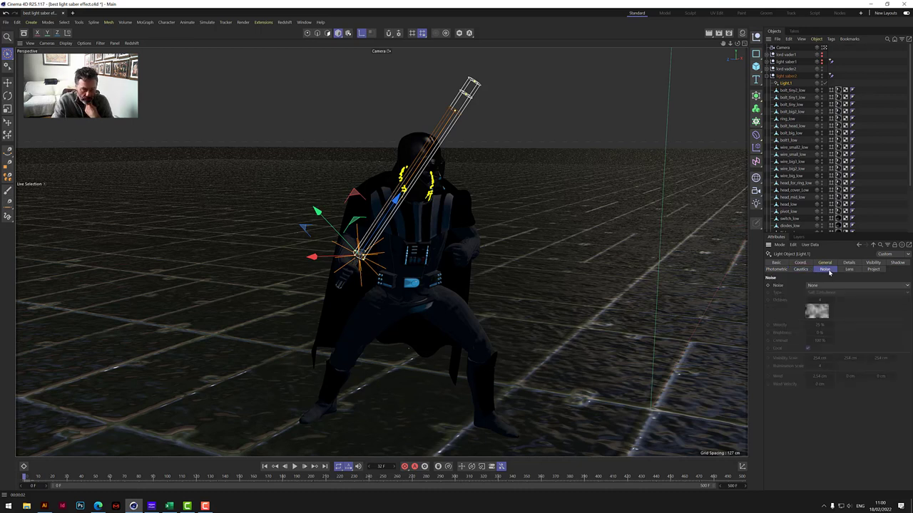
{"action": "left_click", "coordinate": [828, 286]}
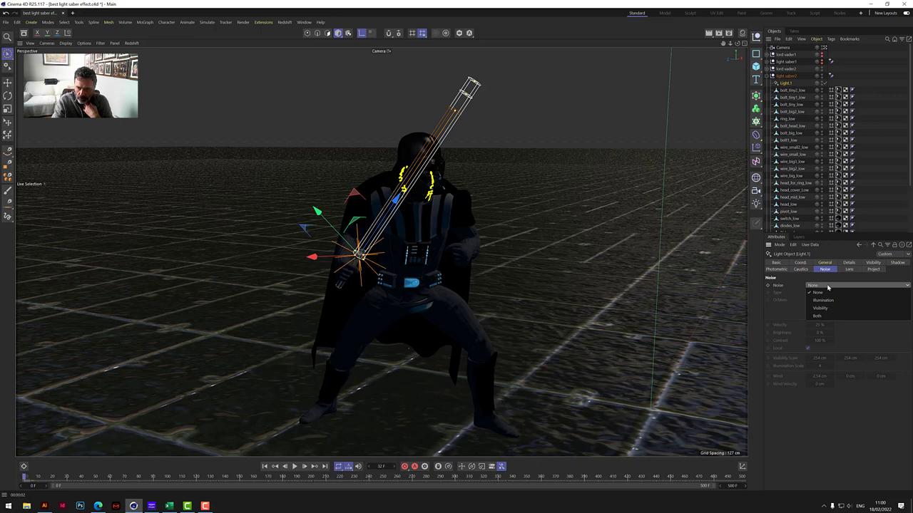
{"action": "left_click", "coordinate": [820, 317]}
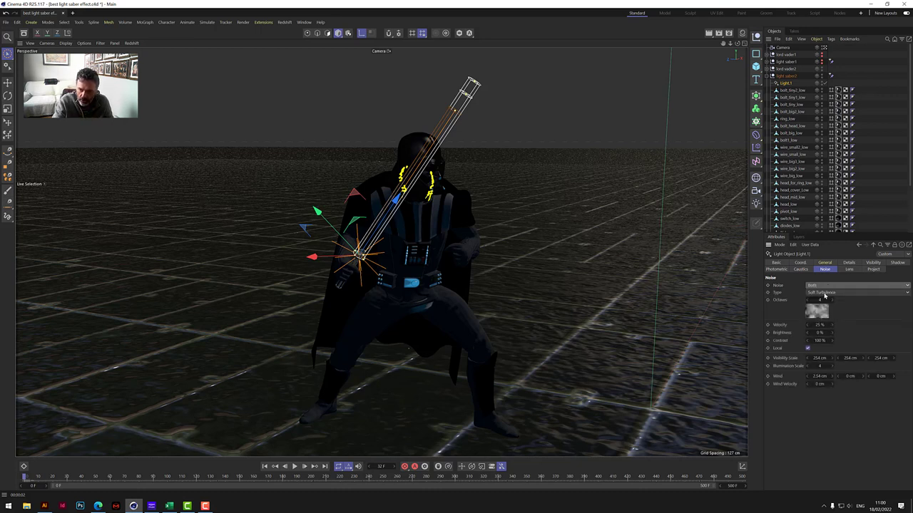
{"action": "left_click", "coordinate": [824, 293]}
{"action": "left_click", "coordinate": [828, 324]}
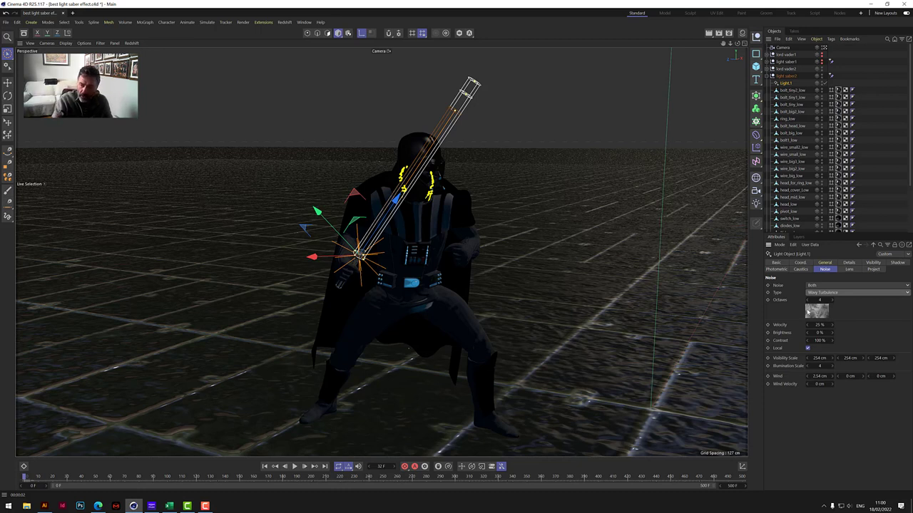
Set the blade light's noise to 8 octaves, 200 % velocity and 100 cm wind velocity, and render the view
{"action": "left_click", "coordinate": [820, 299]}
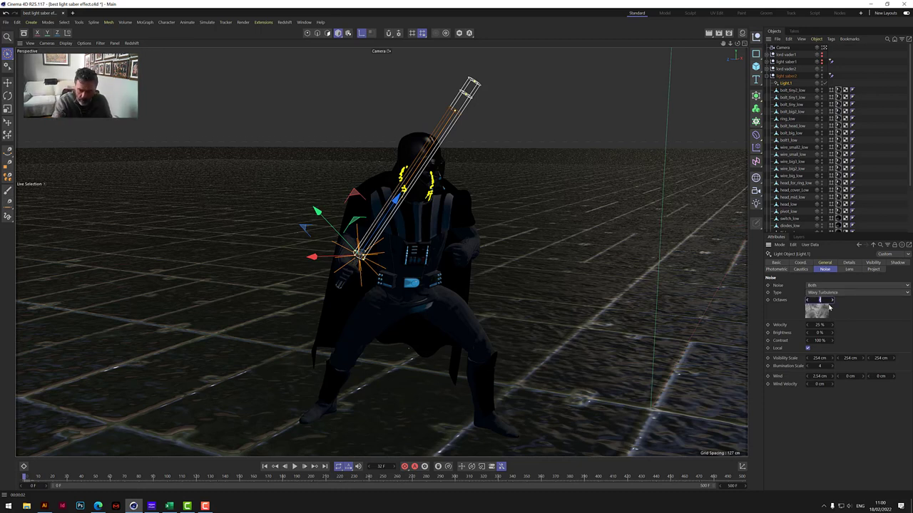
{"action": "type", "text": "8"}
{"action": "key", "text": "Return"}
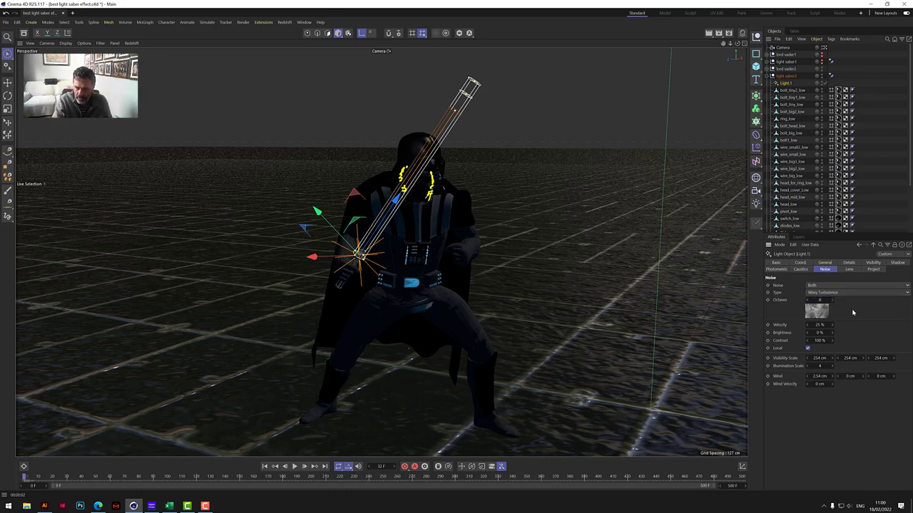
{"action": "left_click", "coordinate": [819, 325]}
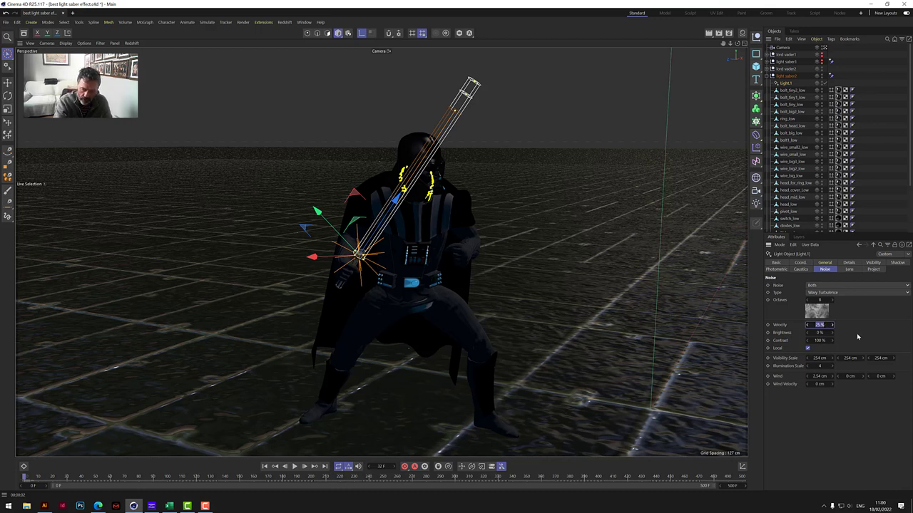
{"action": "type", "text": "200"}
{"action": "key", "text": "Return"}
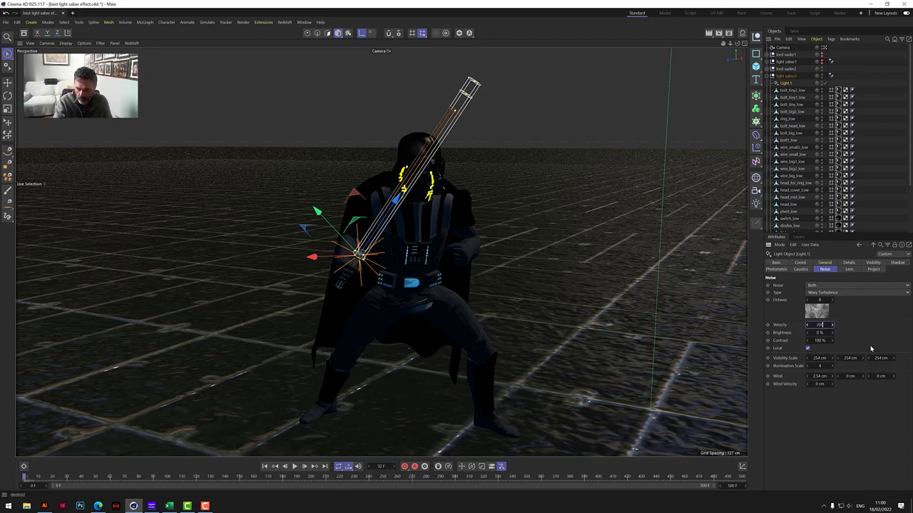
{"action": "left_click", "coordinate": [820, 384]}
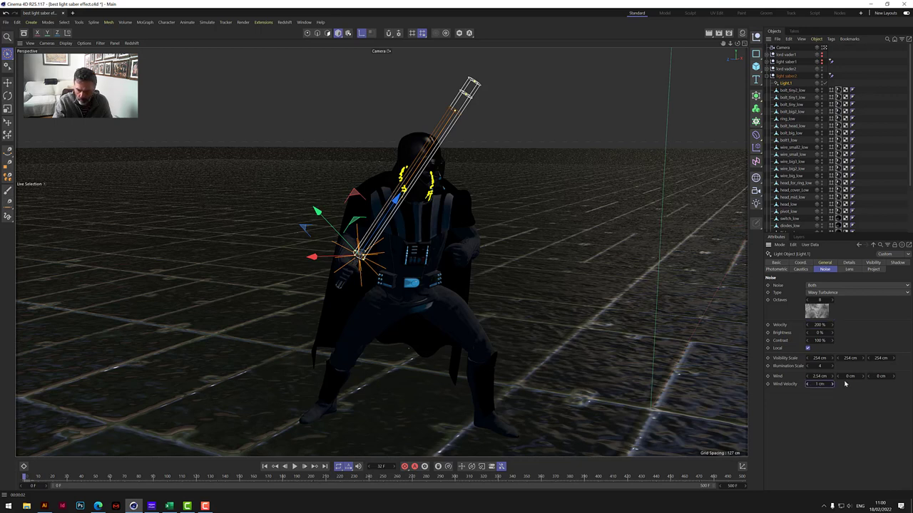
{"action": "type", "text": "100"}
{"action": "key", "text": "Return"}
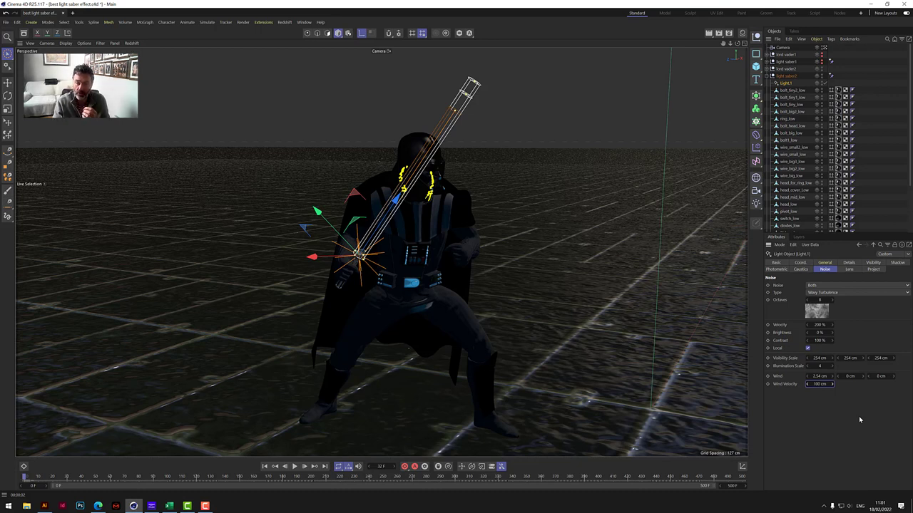
{"action": "left_click", "coordinate": [709, 34]}
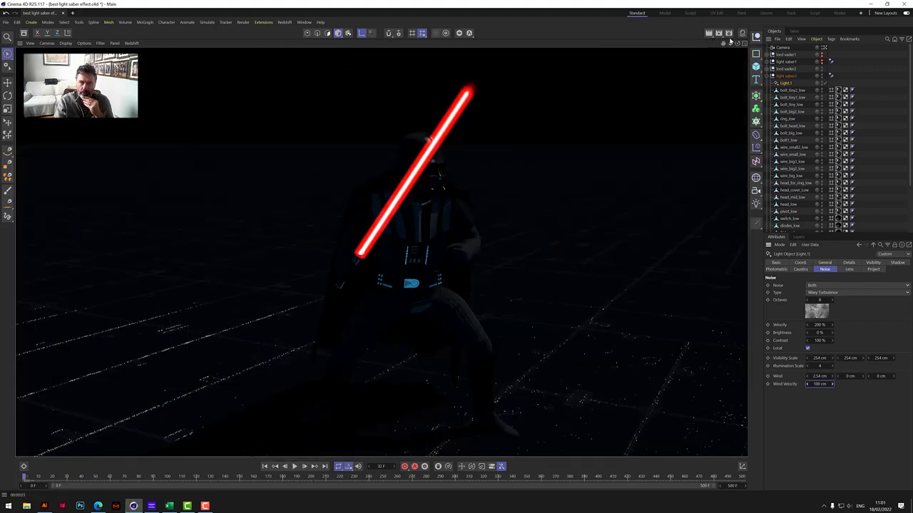
Set the end of the render output's frame range to frame 20
{"action": "left_click", "coordinate": [728, 33]}
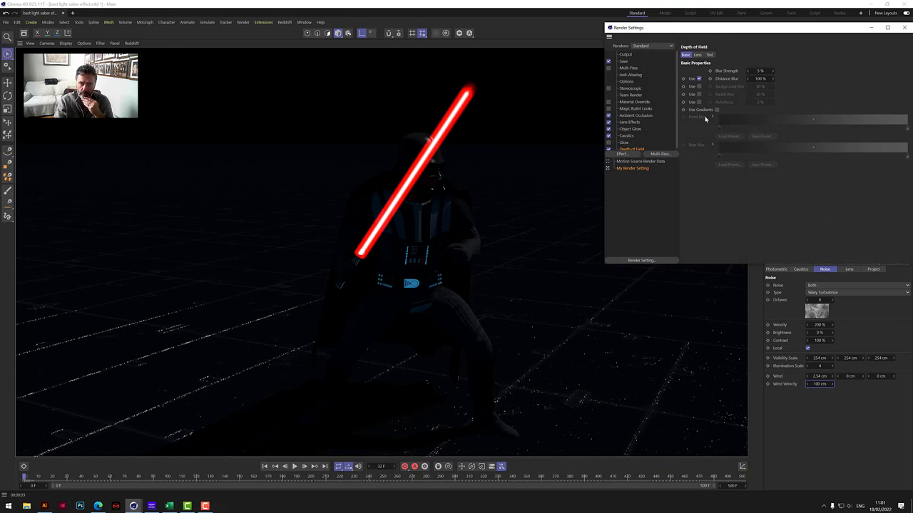
{"action": "left_click", "coordinate": [625, 55]}
{"action": "left_click", "coordinate": [734, 157]}
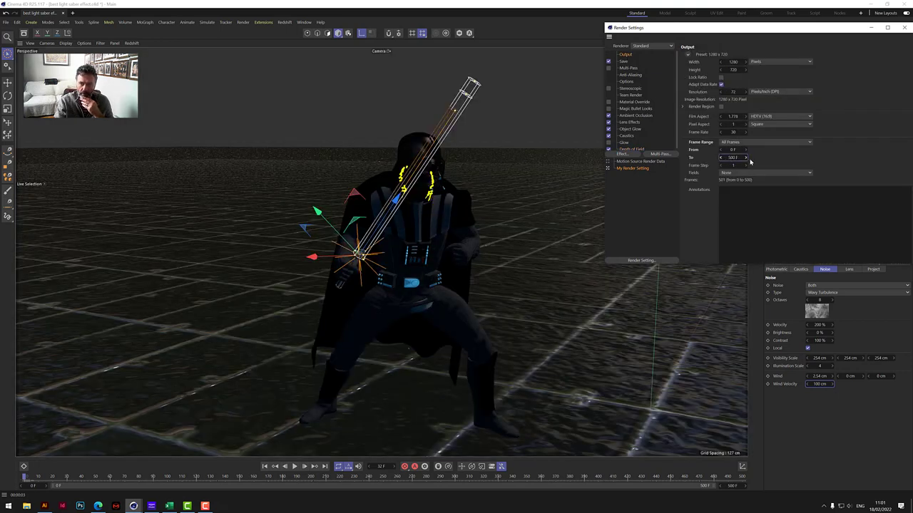
{"action": "double_click", "coordinate": [733, 157]}
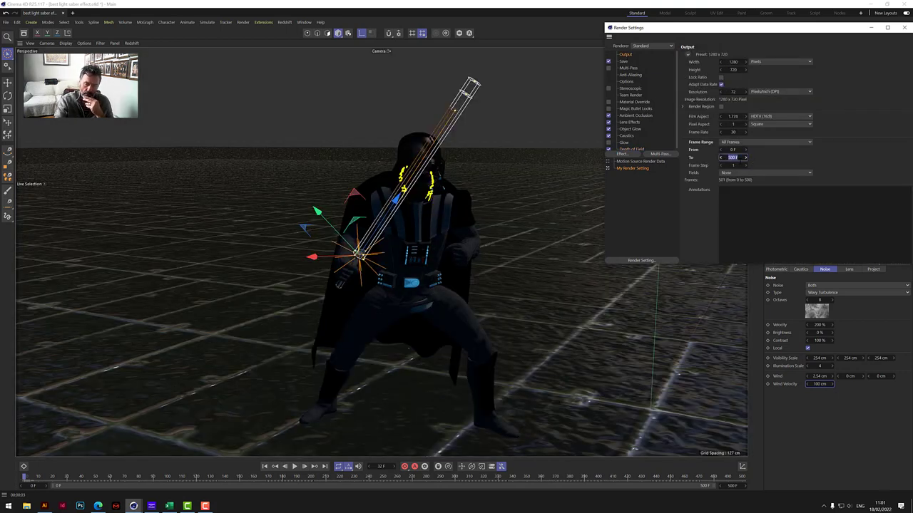
{"action": "type", "text": "20"}
{"action": "key", "text": "Return"}
{"action": "left_click", "coordinate": [904, 27]}
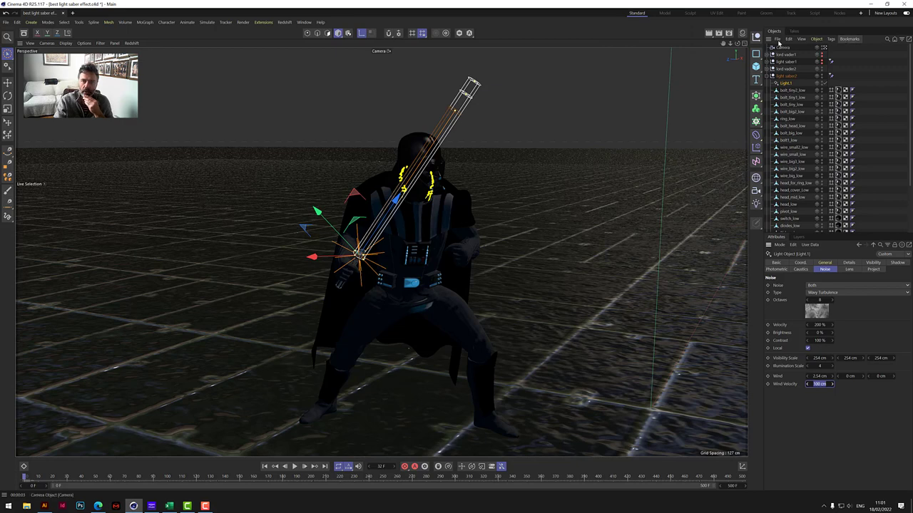
Render the frame range to the Picture Viewer without saving a file, and play the animation from the first frame
{"action": "left_click", "coordinate": [720, 33]}
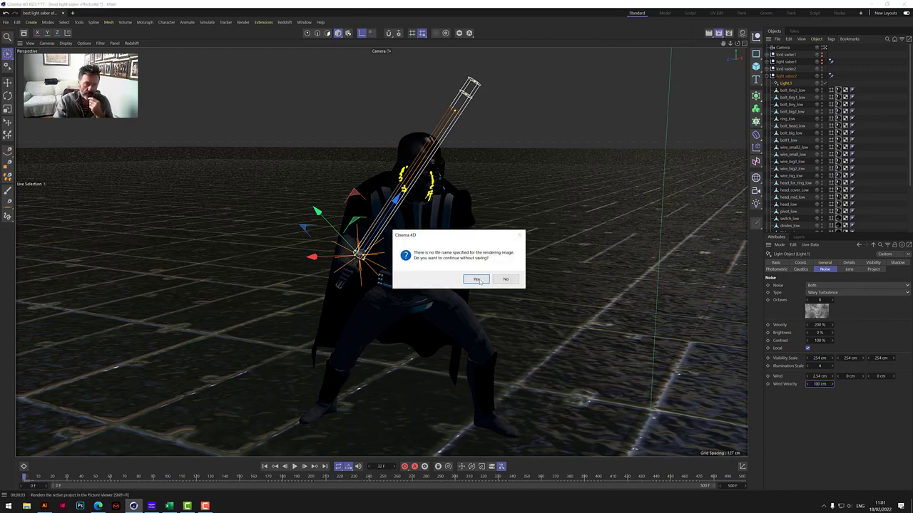
{"action": "left_click", "coordinate": [476, 279]}
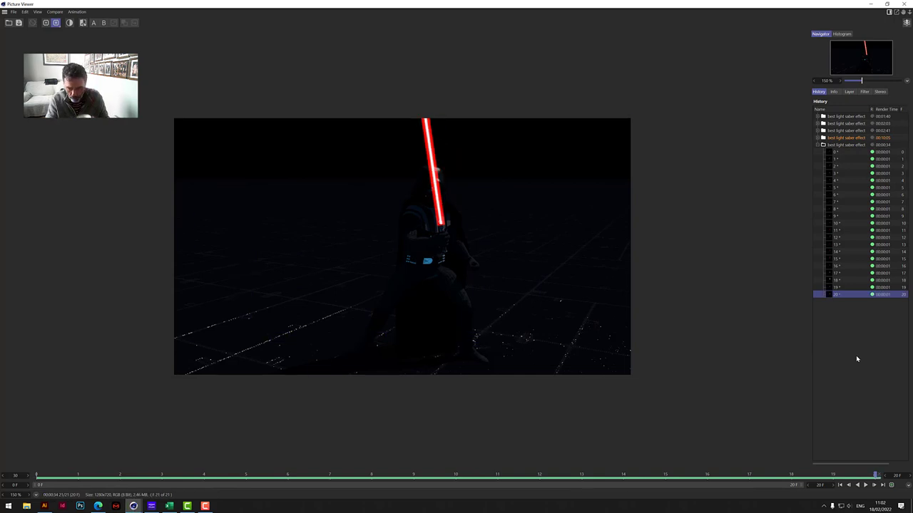
{"action": "left_click", "coordinate": [840, 486]}
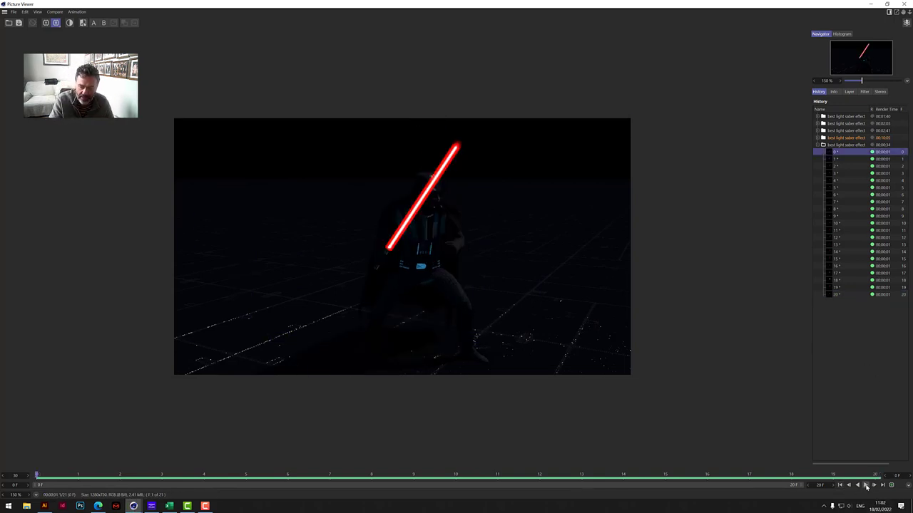
{"action": "left_click", "coordinate": [866, 485]}
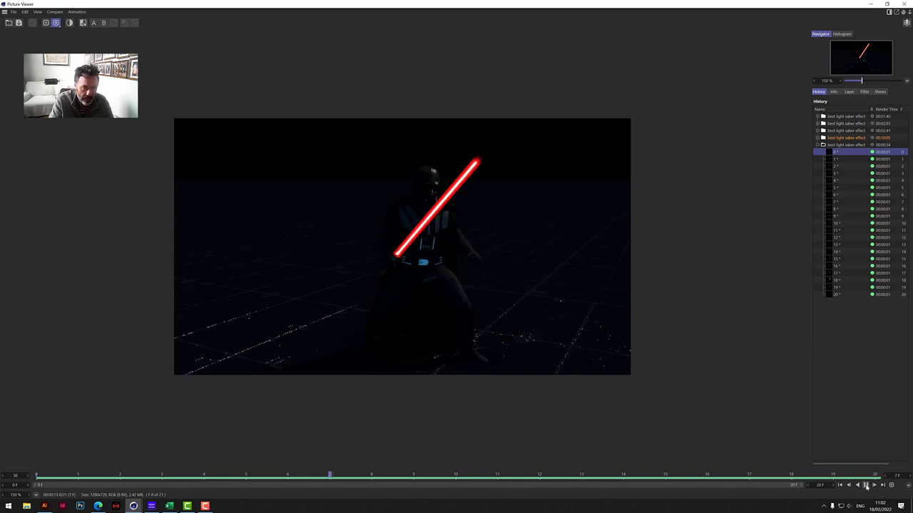
{"action": "left_click", "coordinate": [867, 485]}
{"action": "left_click", "coordinate": [904, 3]}
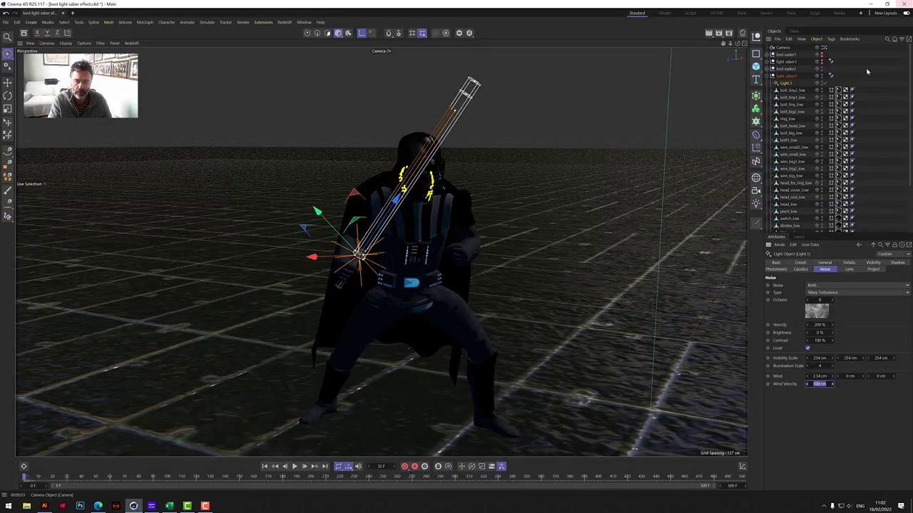
Set the velocity of the blade light's noise to 1000 %
{"action": "left_click", "coordinate": [860, 455]}
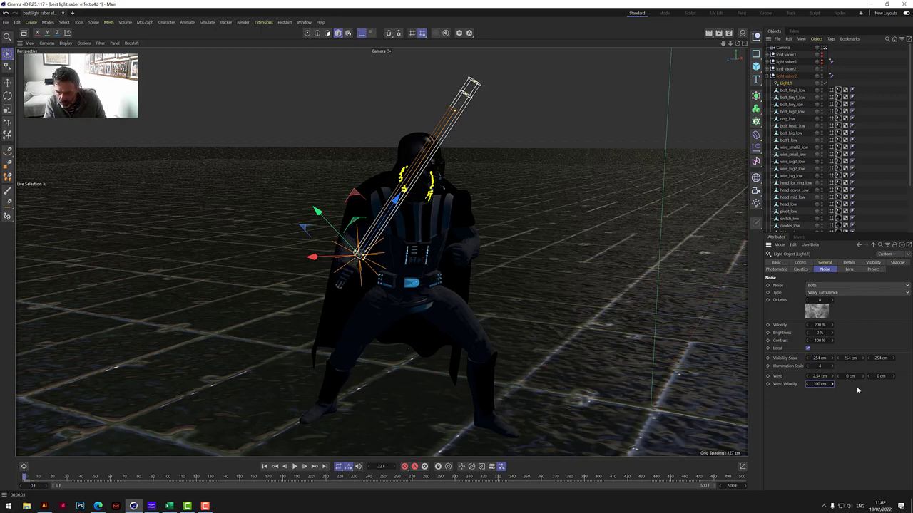
{"action": "left_click", "coordinate": [820, 326]}
{"action": "type", "text": "100"}
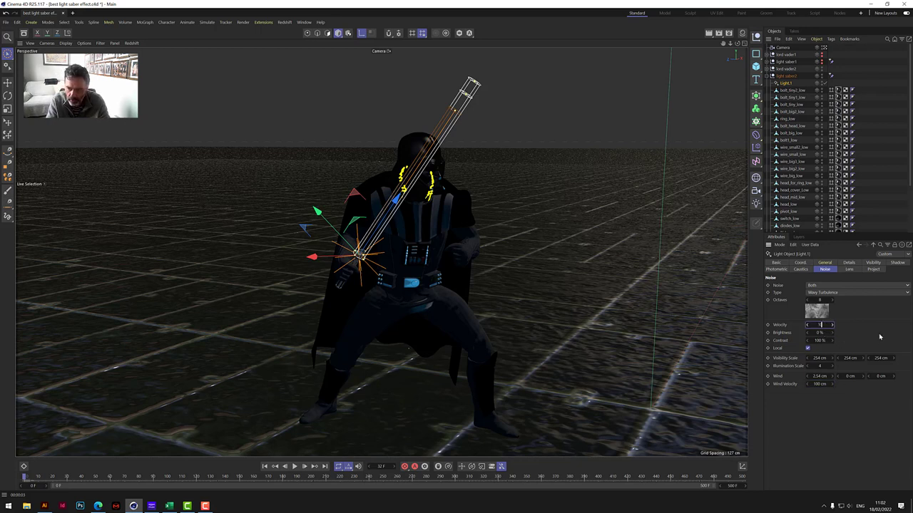
{"action": "type", "text": "0"}
{"action": "key", "text": "Return"}
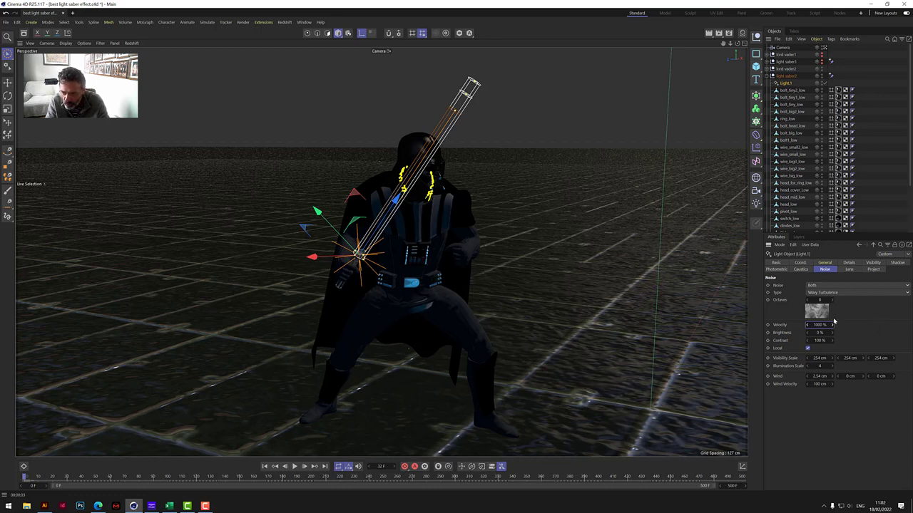
Set the noise wind to 0 cm in X and 100 cm in Z, with a wind velocity of 200 cm
{"action": "left_click", "coordinate": [824, 384]}
{"action": "left_click", "coordinate": [820, 376]}
{"action": "double_click", "coordinate": [820, 376]}
{"action": "type", "text": "0"}
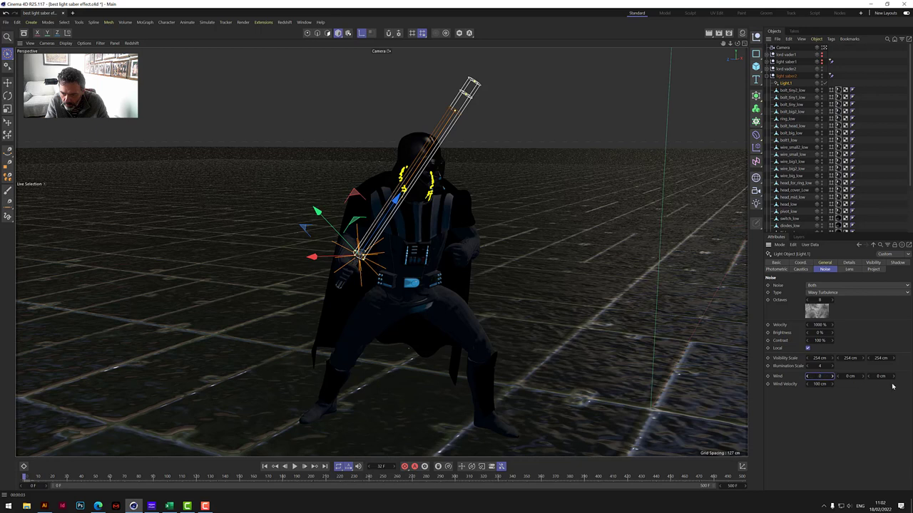
{"action": "left_click", "coordinate": [882, 377]}
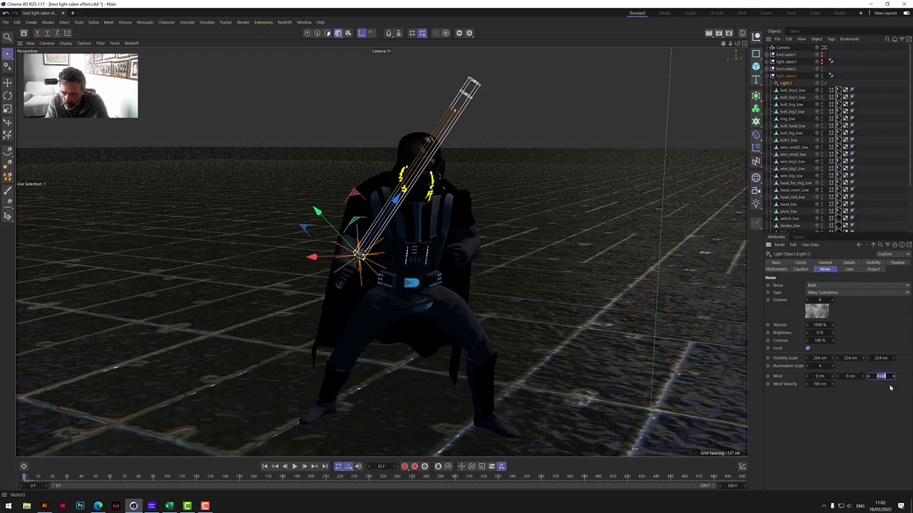
{"action": "type", "text": "100"}
{"action": "left_click", "coordinate": [821, 384]}
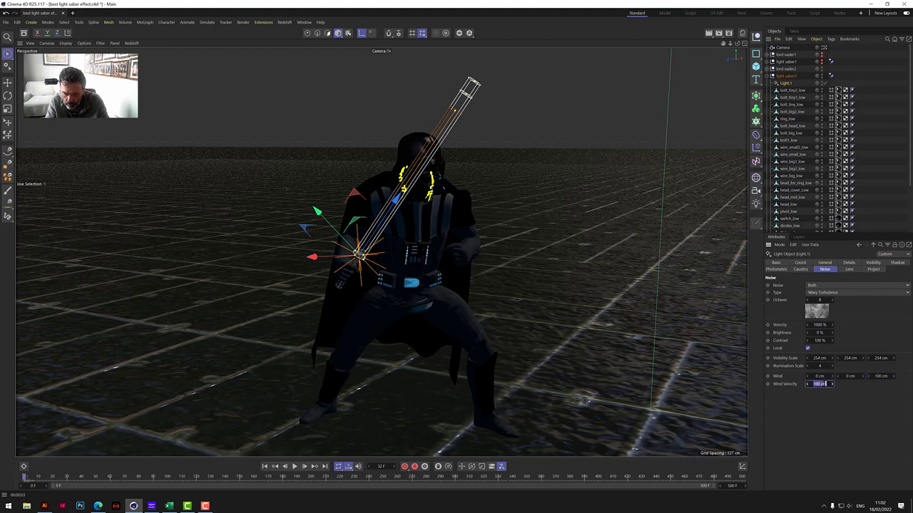
{"action": "type", "text": "200"}
{"action": "key", "text": "Return"}
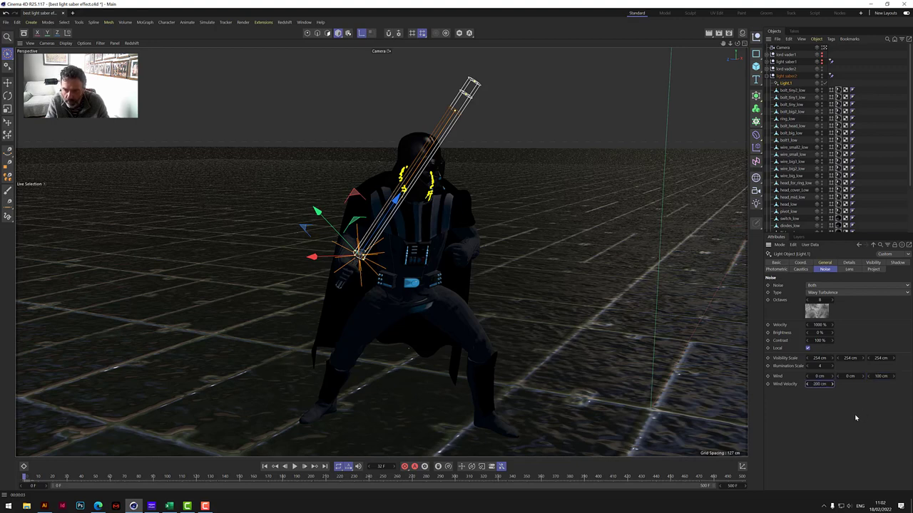
Render the frame range without saving a file, compare it with frame 18 of the previous render, play it from frame 0, and stop rendering
{"action": "left_click", "coordinate": [718, 35]}
{"action": "left_click", "coordinate": [479, 278]}
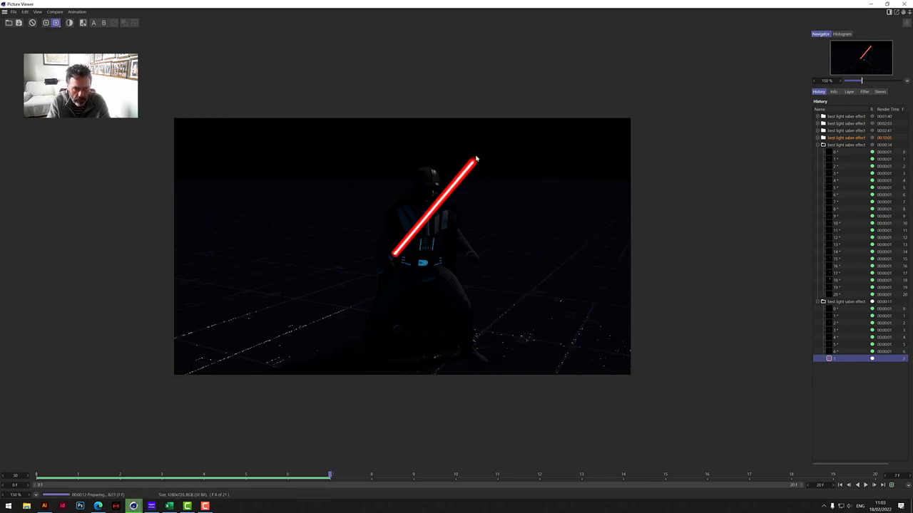
{"action": "left_click", "coordinate": [836, 280]}
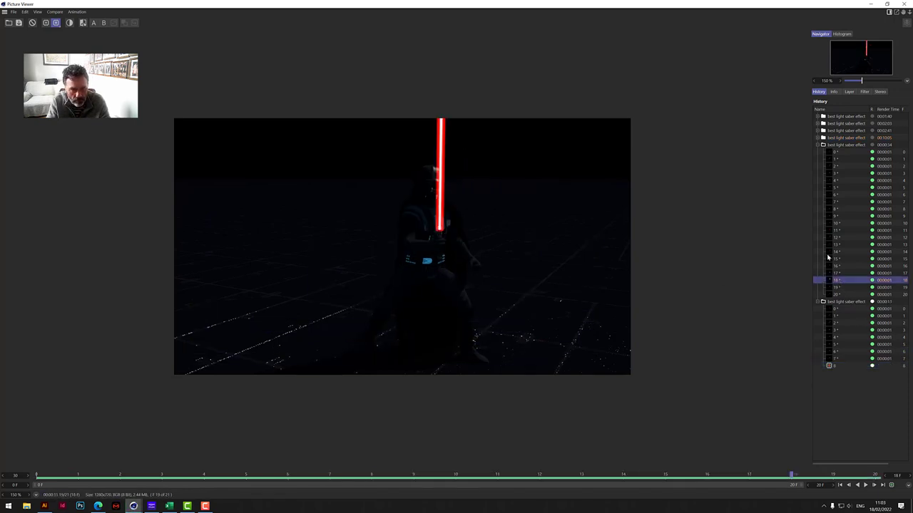
{"action": "left_click", "coordinate": [841, 311]}
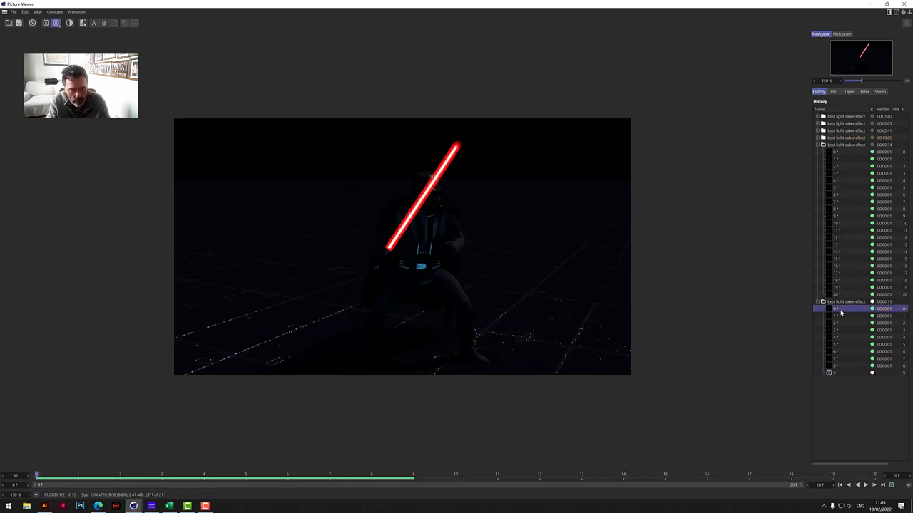
{"action": "left_click", "coordinate": [865, 486]}
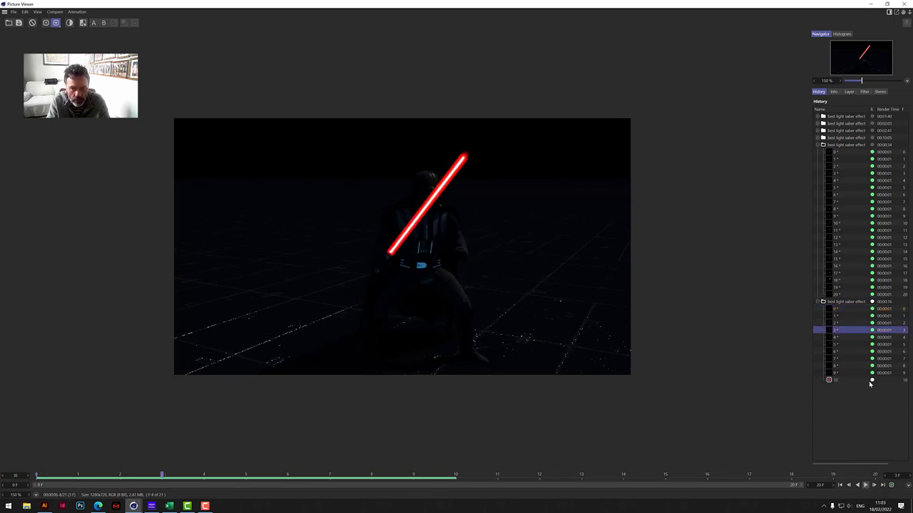
{"action": "left_click", "coordinate": [904, 4]}
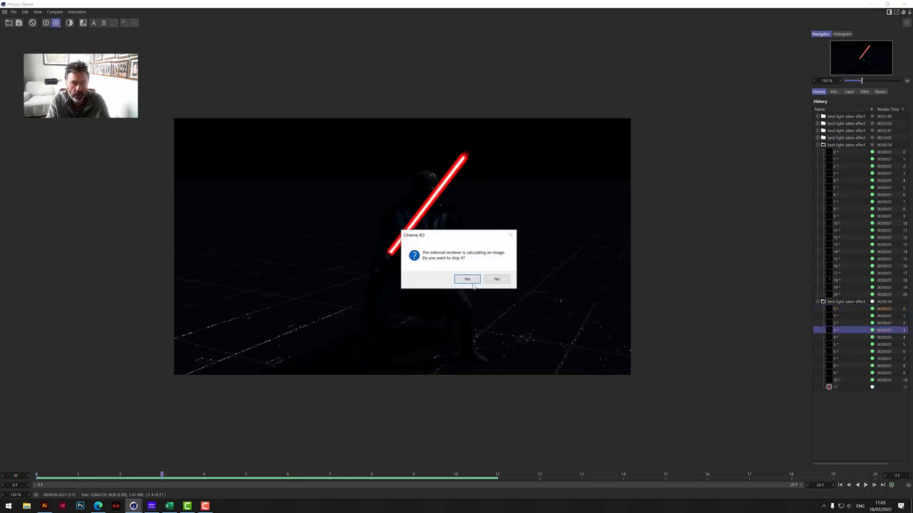
{"action": "left_click", "coordinate": [469, 280]}
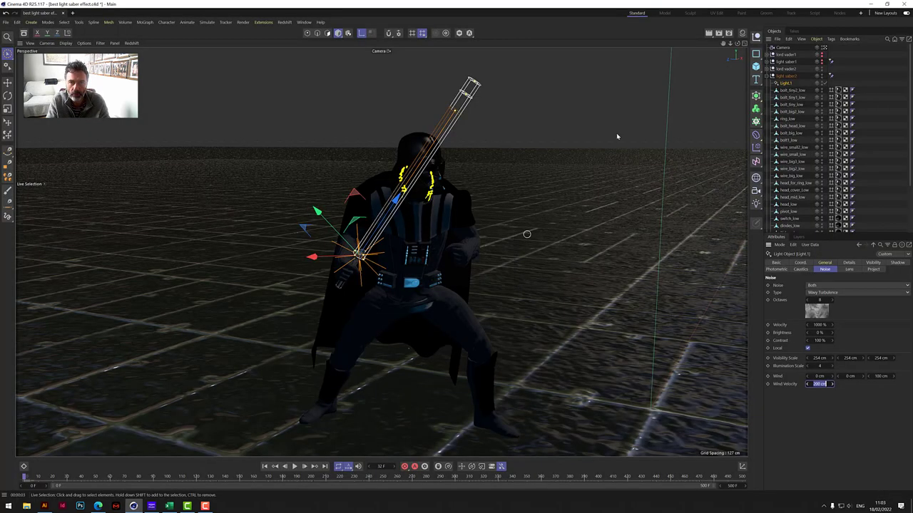
Examine the available effects in the render settings and the blade light's lens and noise settings
{"action": "left_click", "coordinate": [728, 34]}
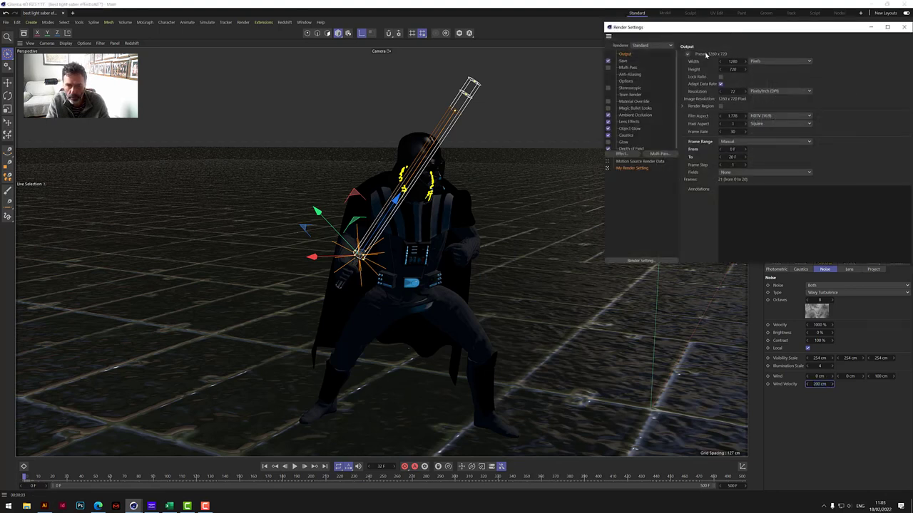
{"action": "scroll", "coordinate": [641, 112], "scroll_direction": "down", "scroll_amount": 1}
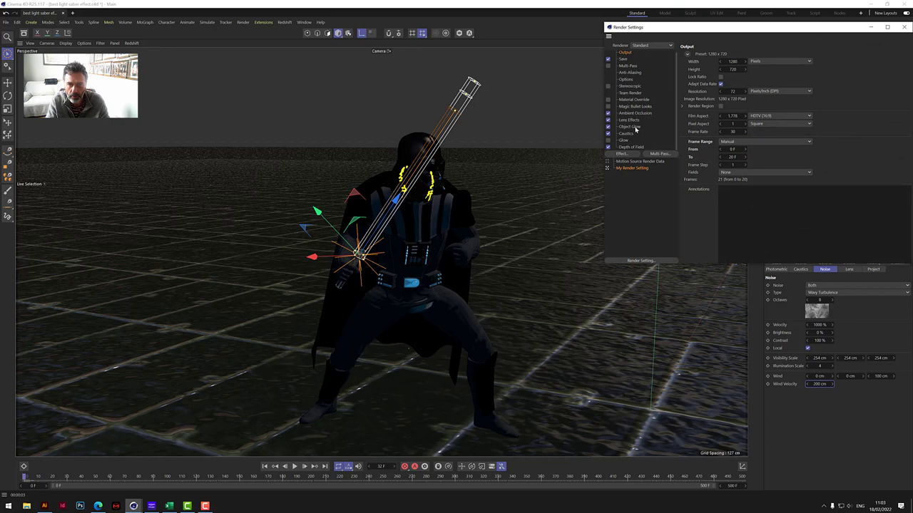
{"action": "left_click_drag", "start_coordinate": [760, 30], "coordinate": [624, 87]}
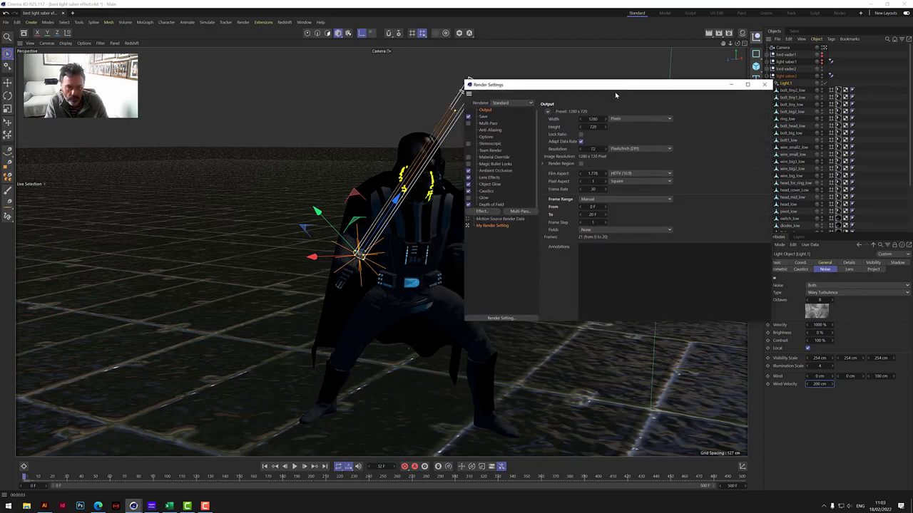
{"action": "left_click", "coordinate": [492, 212]}
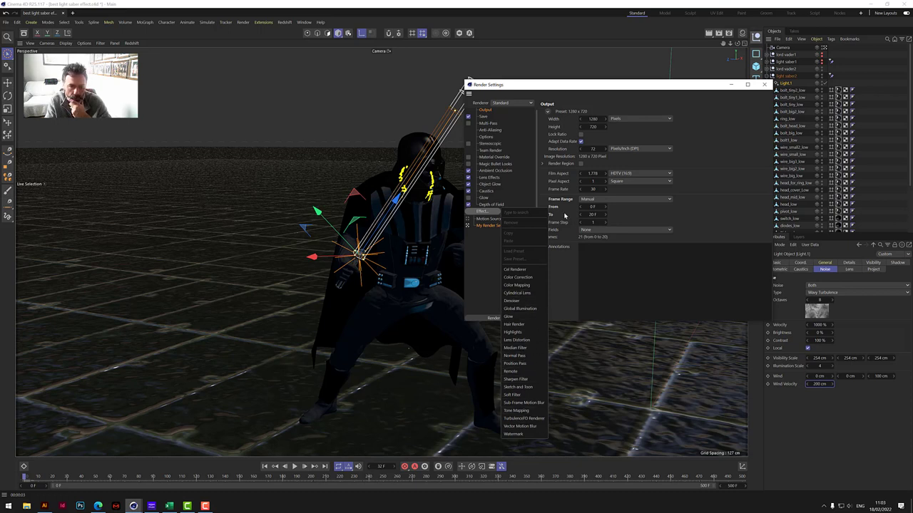
{"action": "left_click", "coordinate": [485, 264]}
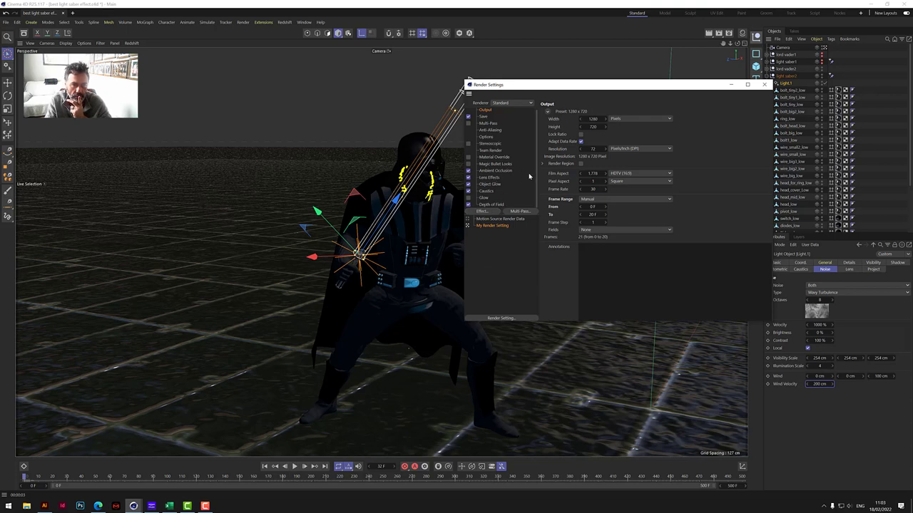
{"action": "left_click", "coordinate": [764, 84]}
{"action": "left_click", "coordinate": [845, 269]}
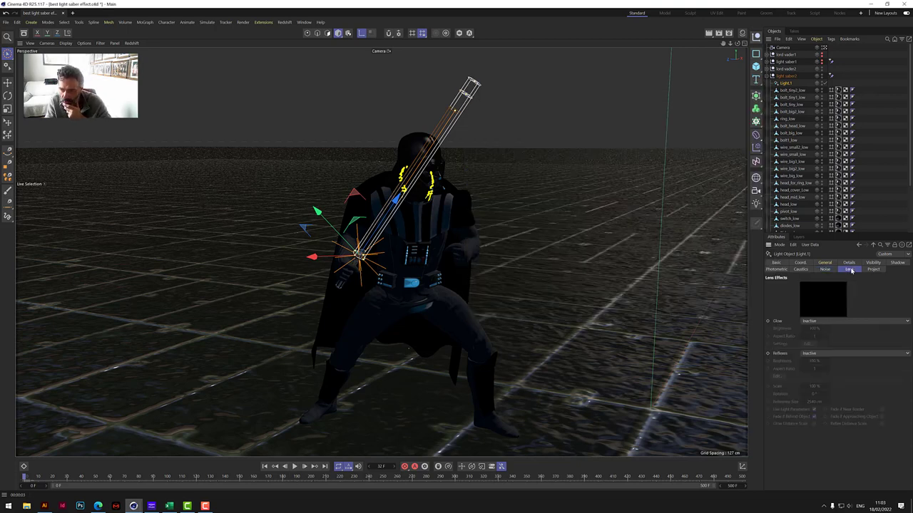
{"action": "left_click", "coordinate": [825, 270]}
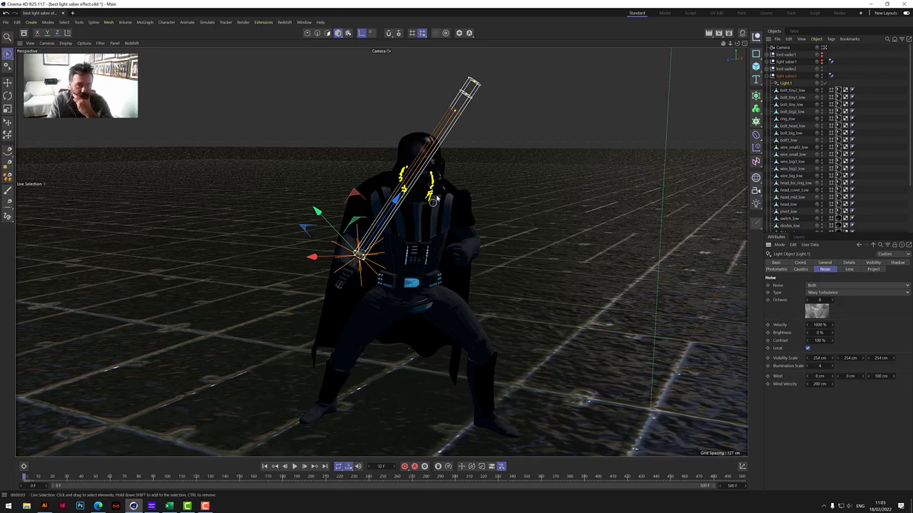
Set the blade light's falloff to Inverse Square (Physically Accurate) and enable its gradient
{"action": "left_click", "coordinate": [825, 263]}
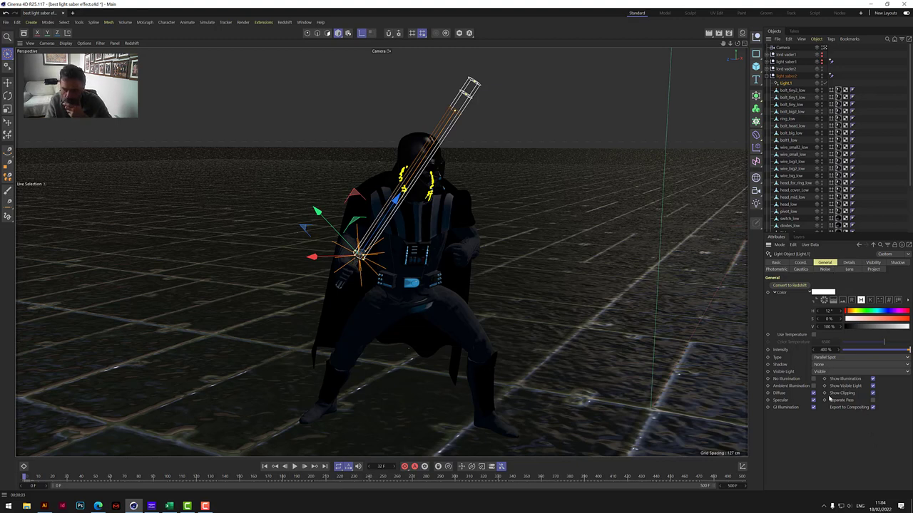
{"action": "left_click", "coordinate": [850, 263]}
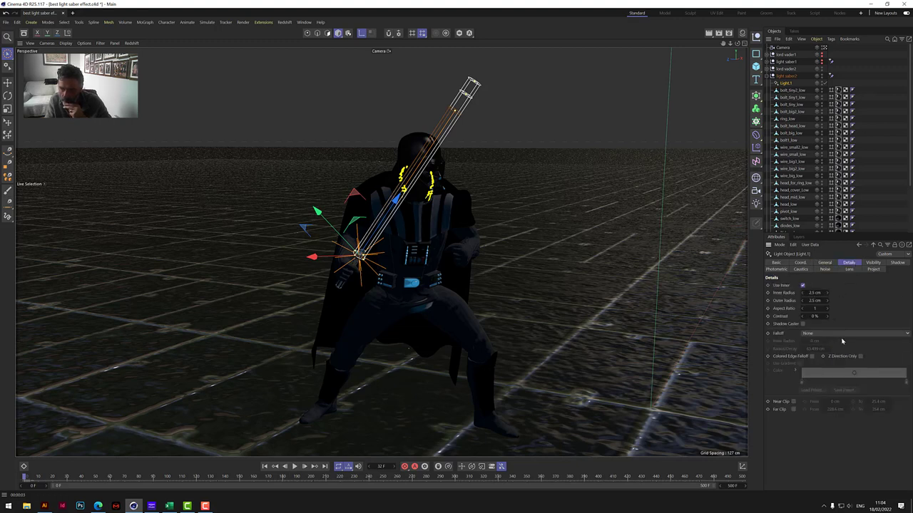
{"action": "left_click", "coordinate": [819, 334]}
{"action": "left_click", "coordinate": [819, 350]}
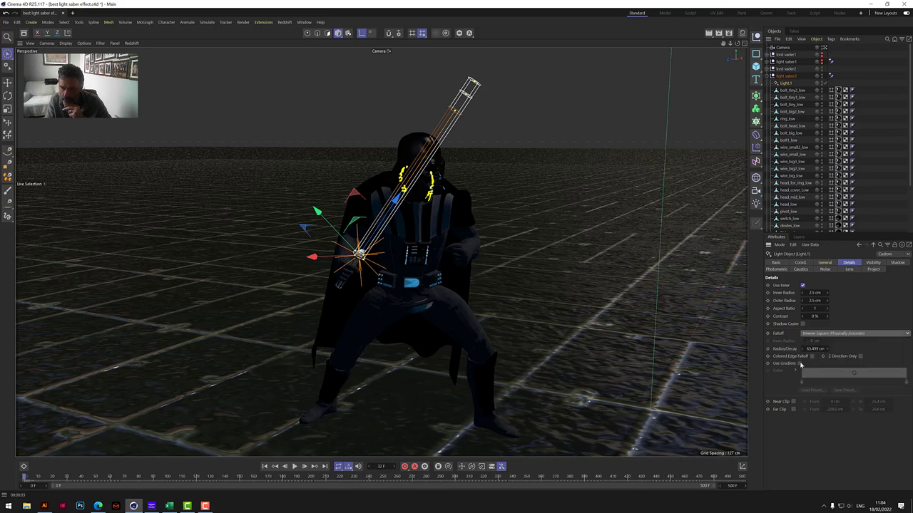
{"action": "left_click", "coordinate": [800, 364]}
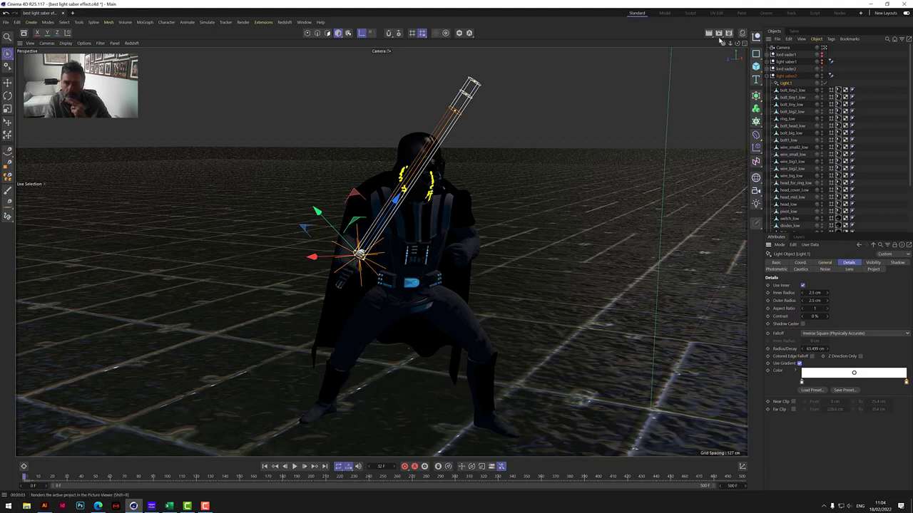
Test-render the blade light's new falloff in the Picture Viewer without saving a file, and close the viewer
{"action": "left_click", "coordinate": [718, 34]}
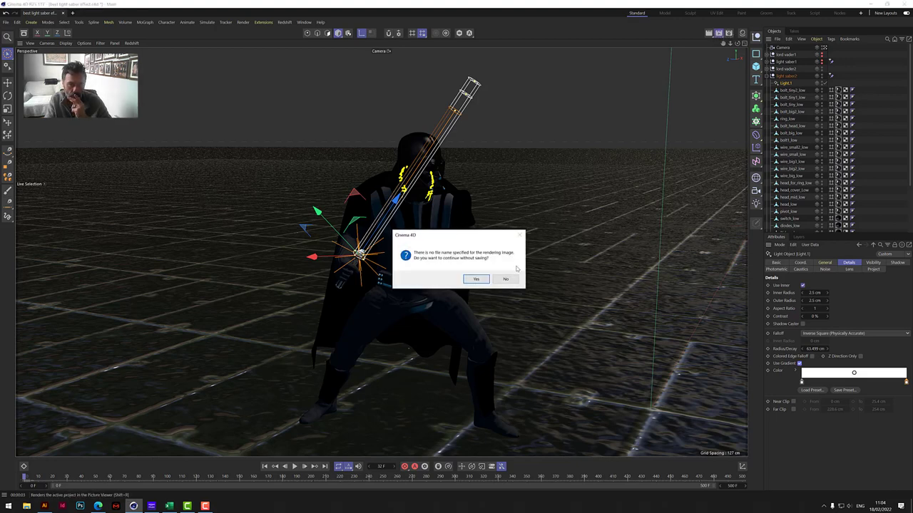
{"action": "left_click", "coordinate": [476, 278]}
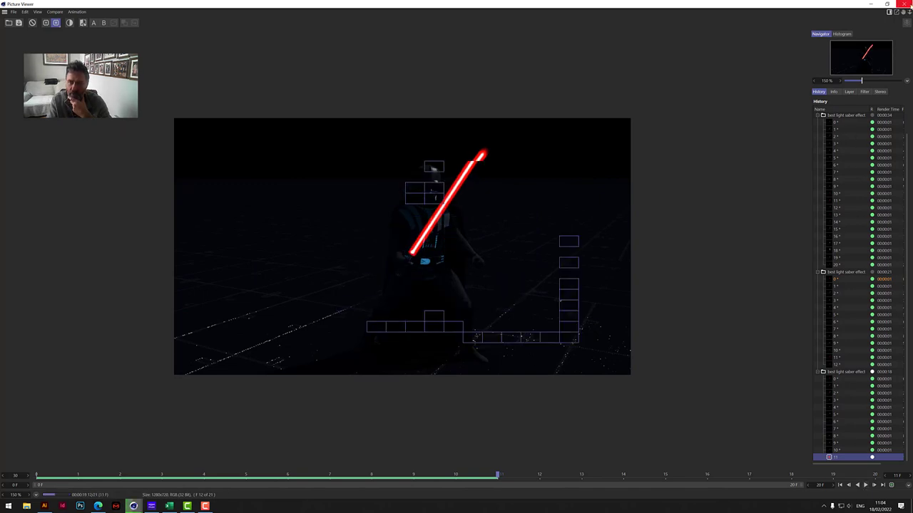
{"action": "left_click", "coordinate": [904, 4]}
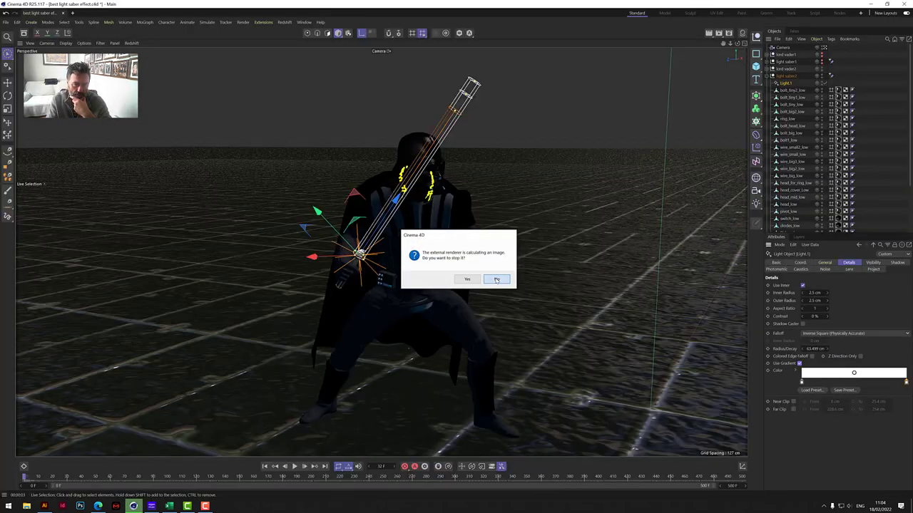
{"action": "left_click", "coordinate": [496, 279]}
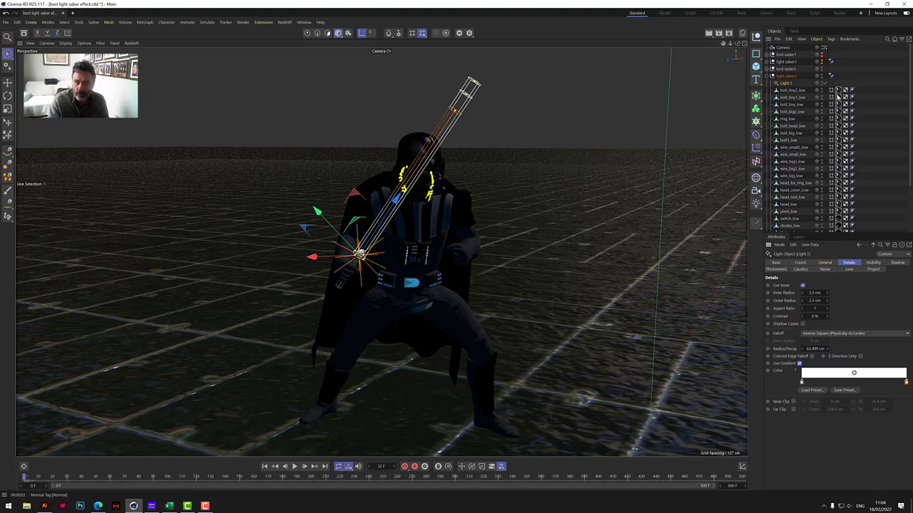
Collapse the light saber2 group, make lord vader1 and light saber1 visible, and reframe the camera view on both figures
{"action": "left_click", "coordinate": [772, 76]}
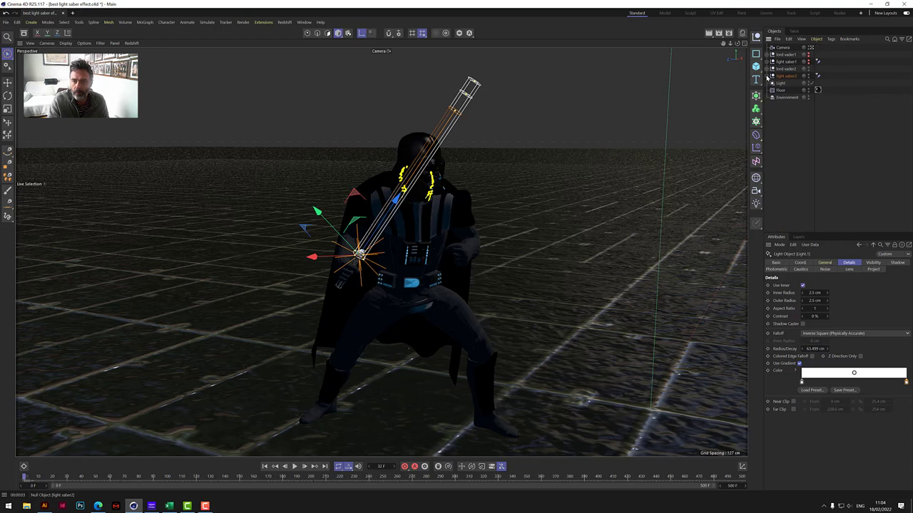
{"action": "left_click", "coordinate": [809, 58]}
{"action": "left_click_drag", "start_coordinate": [735, 43], "coordinate": [764, 46]}
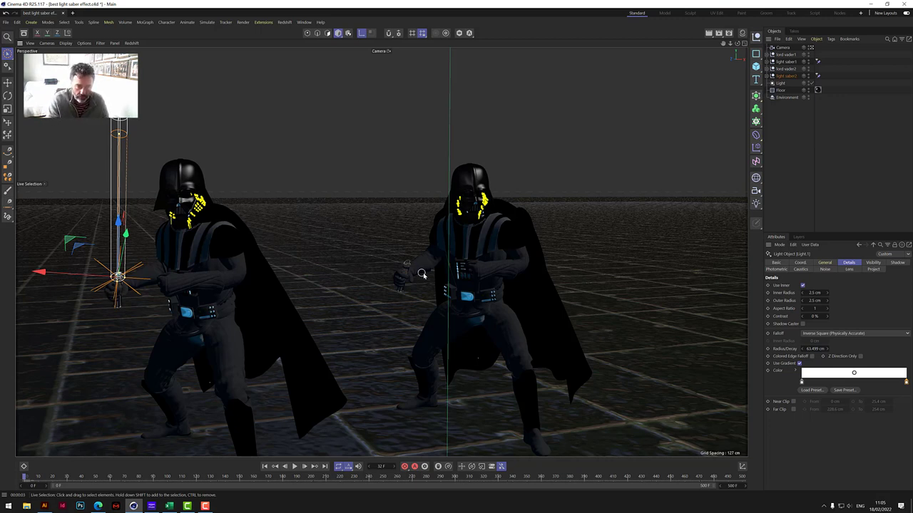
{"action": "left_click", "coordinate": [796, 118]}
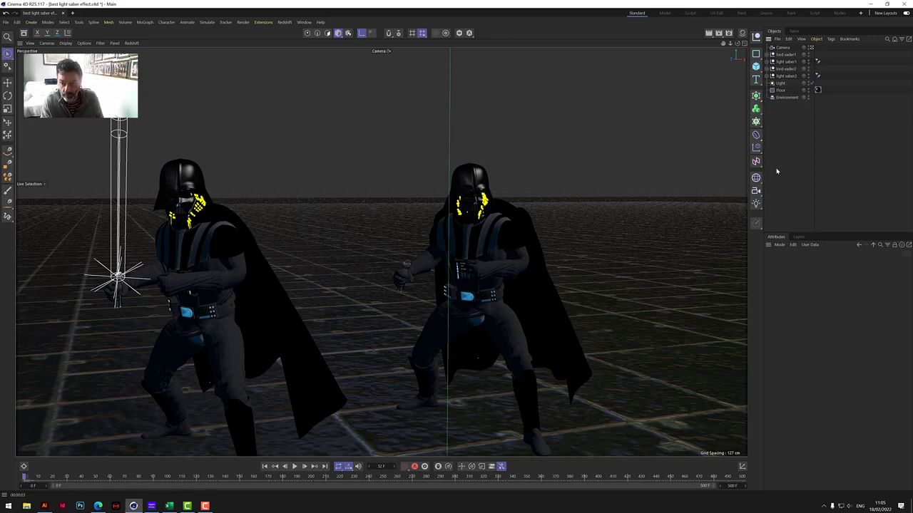
Add a capsule primitive with a radius of 2 cm
{"action": "left_click", "coordinate": [756, 66]}
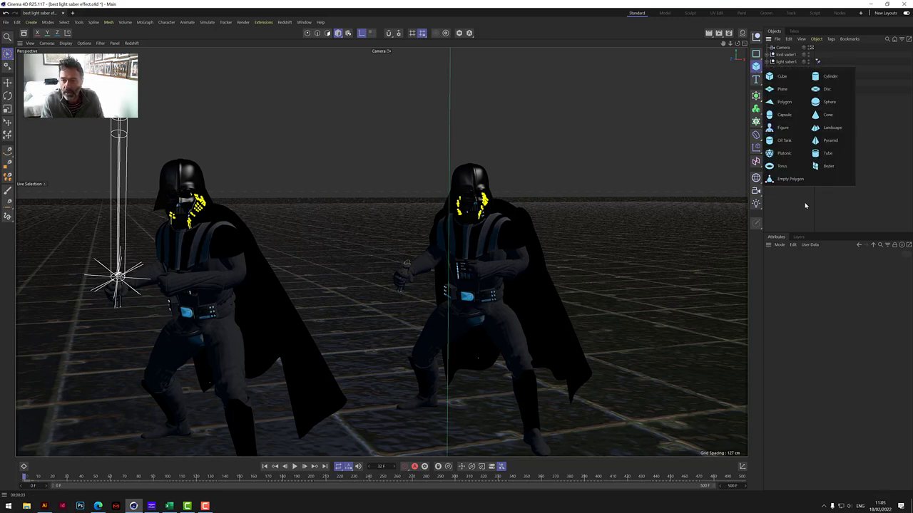
{"action": "left_click", "coordinate": [783, 115]}
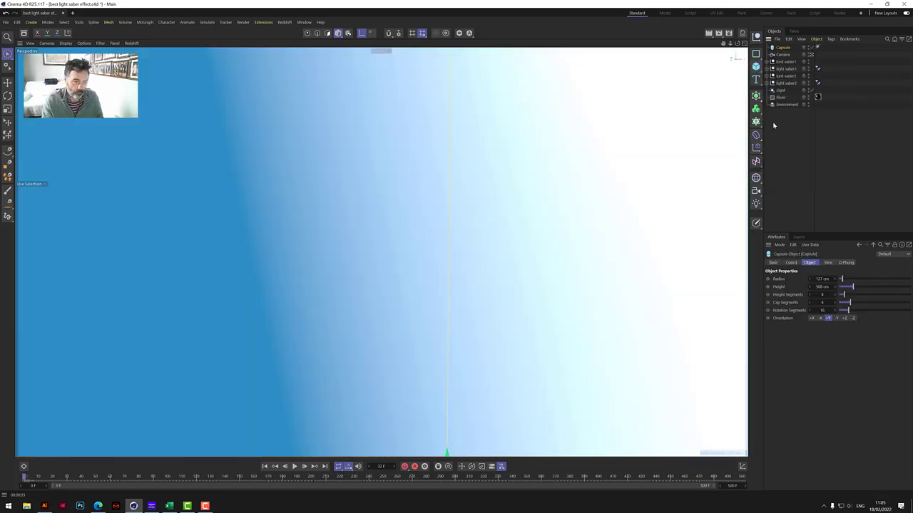
{"action": "left_click", "coordinate": [822, 279]}
{"action": "type", "text": "2"}
{"action": "key", "text": "Return"}
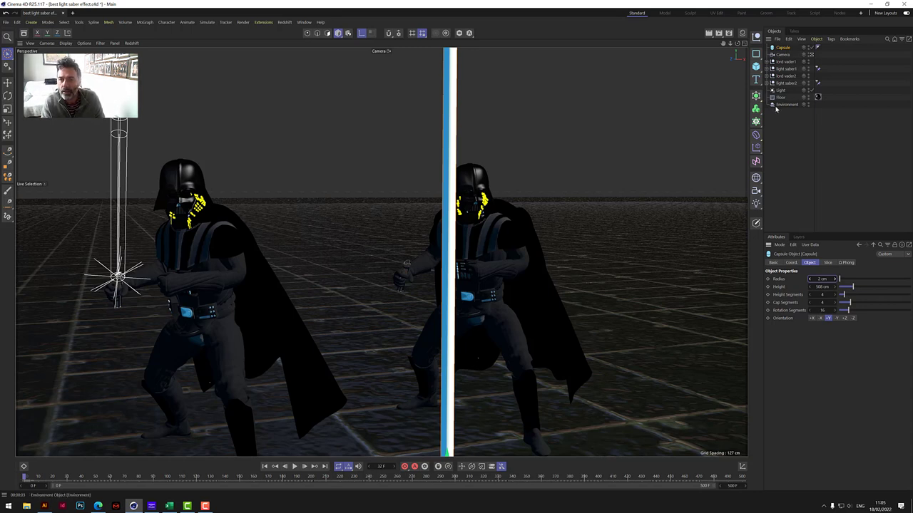
Hide the lord vader2 and light saber2 groups and clear the selection
{"action": "left_click", "coordinate": [808, 77]}
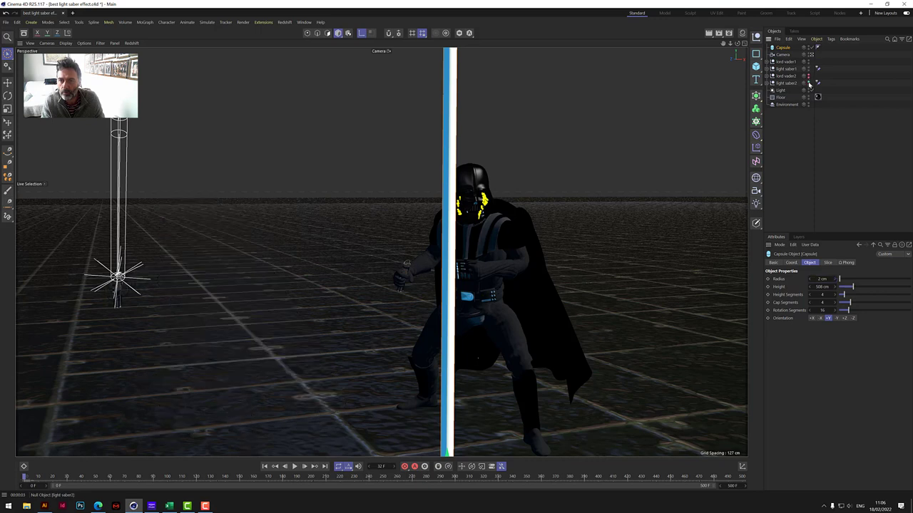
{"action": "left_click", "coordinate": [808, 84]}
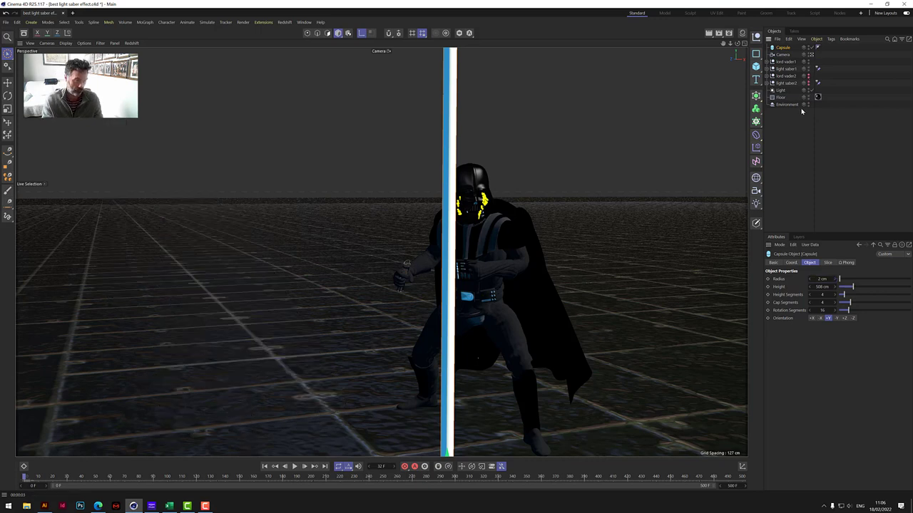
{"action": "left_click", "coordinate": [805, 148]}
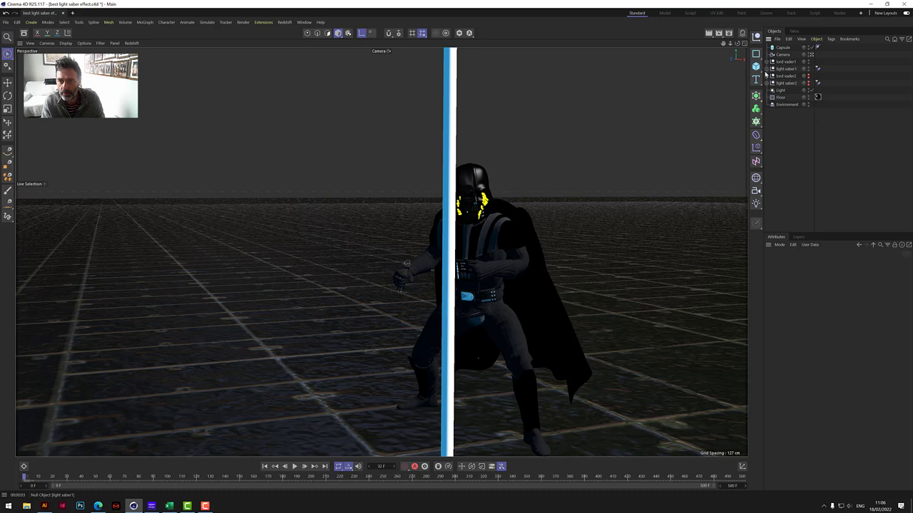
Nest the capsule inside the light saber1 group and center it to its parent
{"action": "left_click", "coordinate": [766, 69]}
{"action": "left_click_drag", "start_coordinate": [784, 47], "coordinate": [786, 68]}
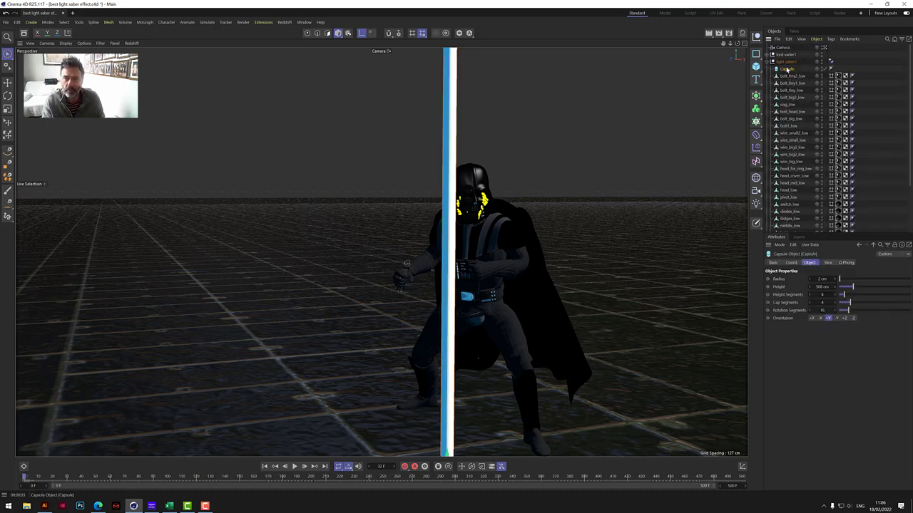
{"action": "left_click", "coordinate": [78, 22]}
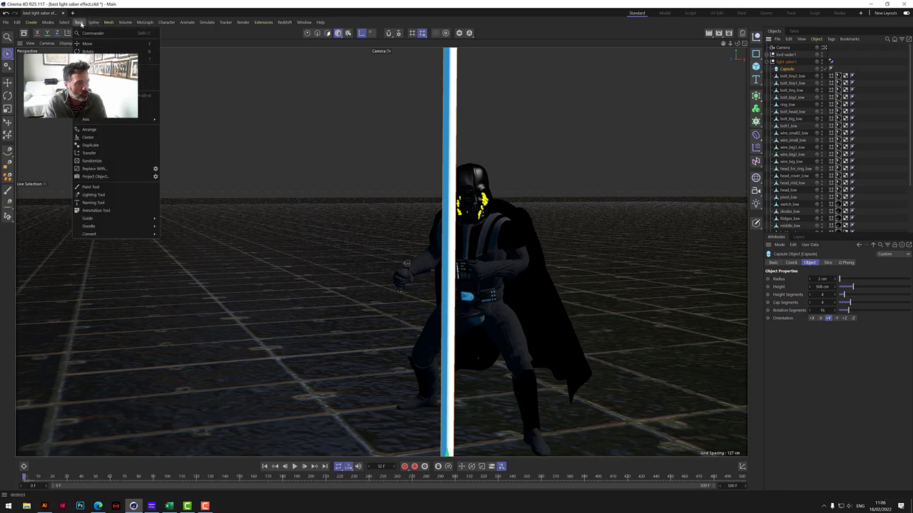
{"action": "mouse_move", "coordinate": [88, 123]}
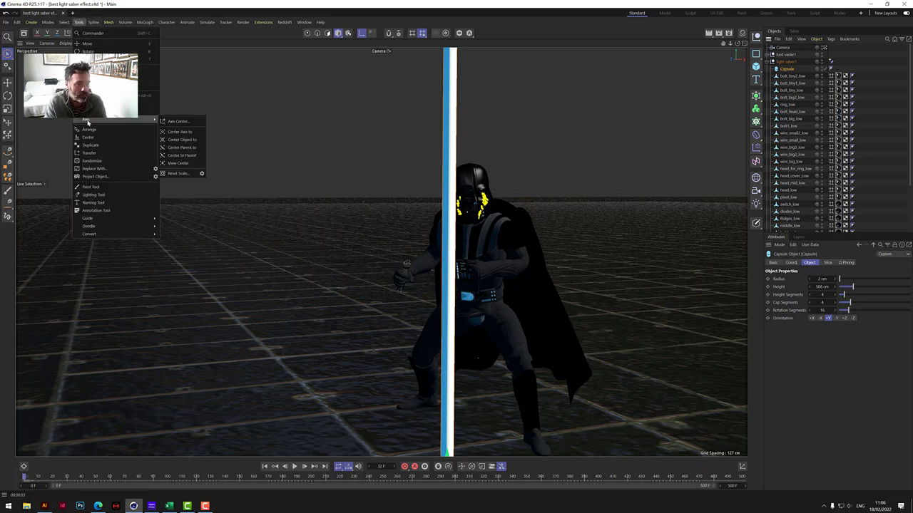
{"action": "left_click", "coordinate": [187, 156]}
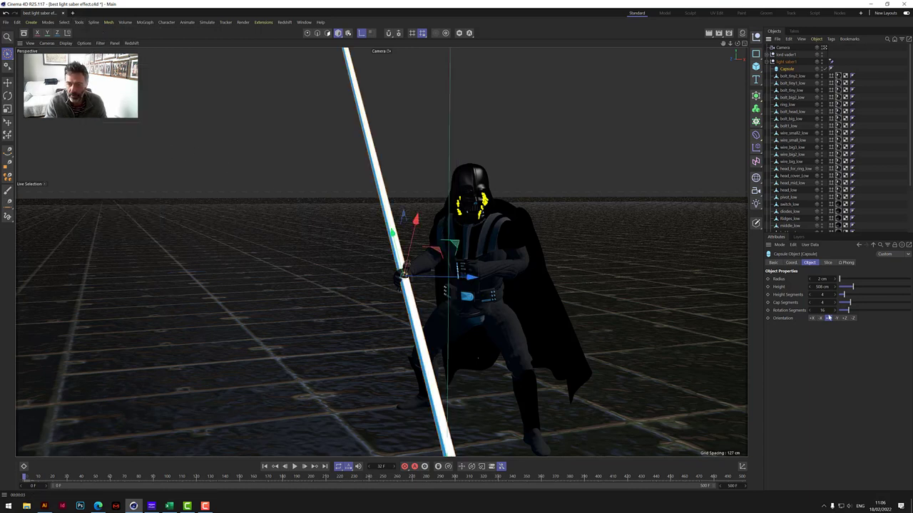
Rotate the capsule in line with the light saber hilt and set its bank rotation to 90°
{"action": "left_click", "coordinate": [794, 262]}
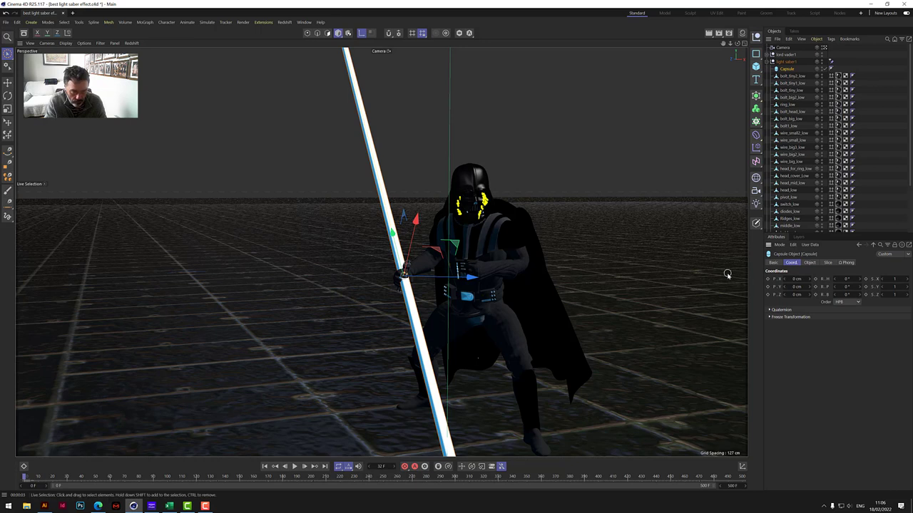
{"action": "key", "text": "r"}
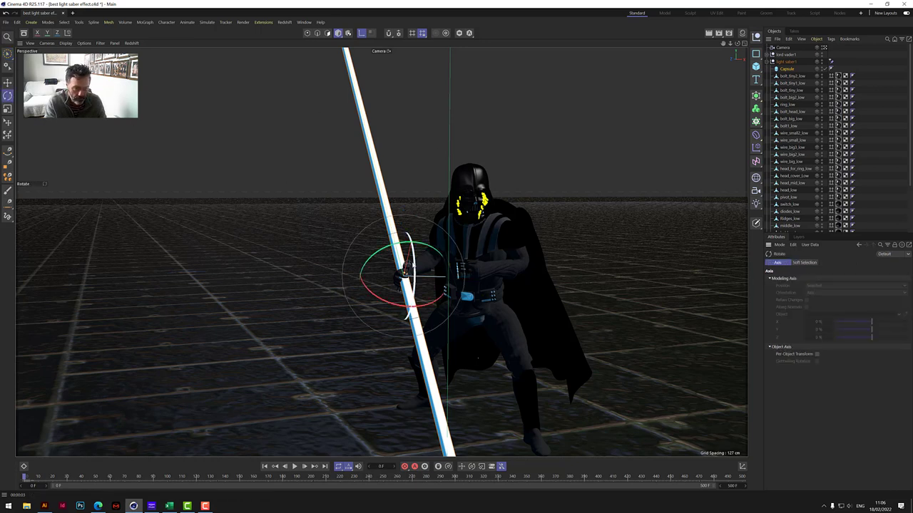
{"action": "left_click_drag", "start_coordinate": [415, 264], "coordinate": [409, 374]}
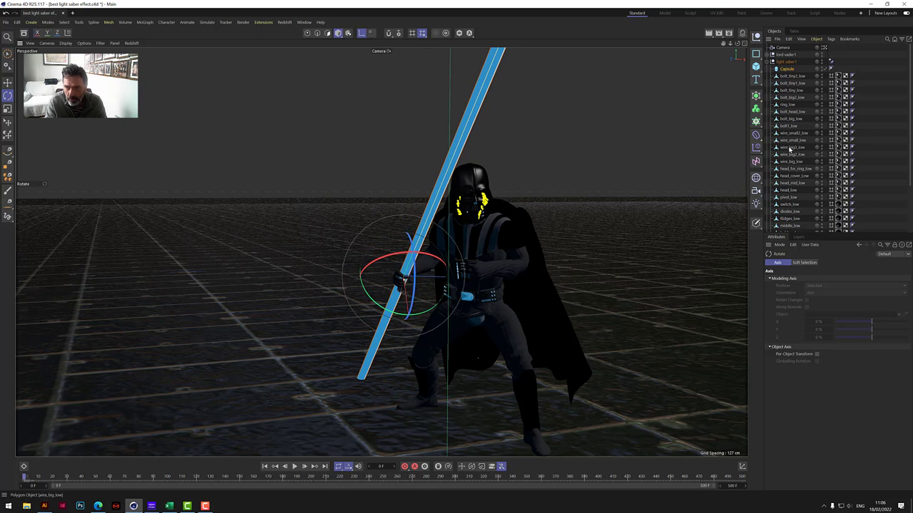
{"action": "left_click", "coordinate": [787, 69]}
{"action": "double_click", "coordinate": [846, 294]}
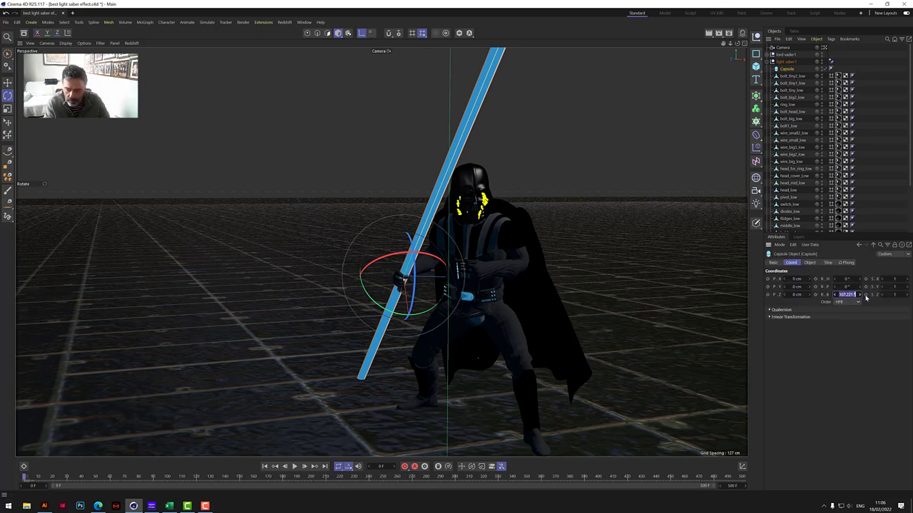
{"action": "type", "text": "90"}
{"action": "key", "text": "Return"}
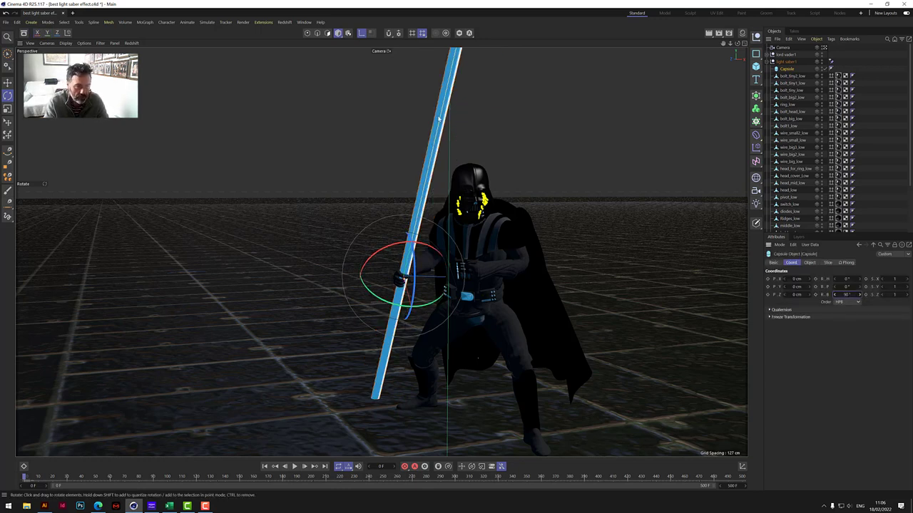
Move the capsule about 22 cm along the saber's axis and set its height to 75 cm
{"action": "left_click", "coordinate": [7, 55]}
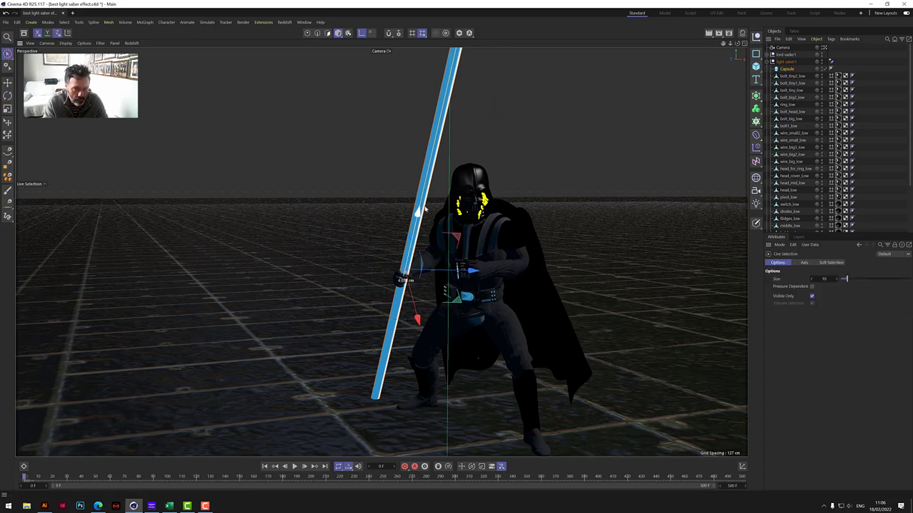
{"action": "left_click", "coordinate": [787, 62]}
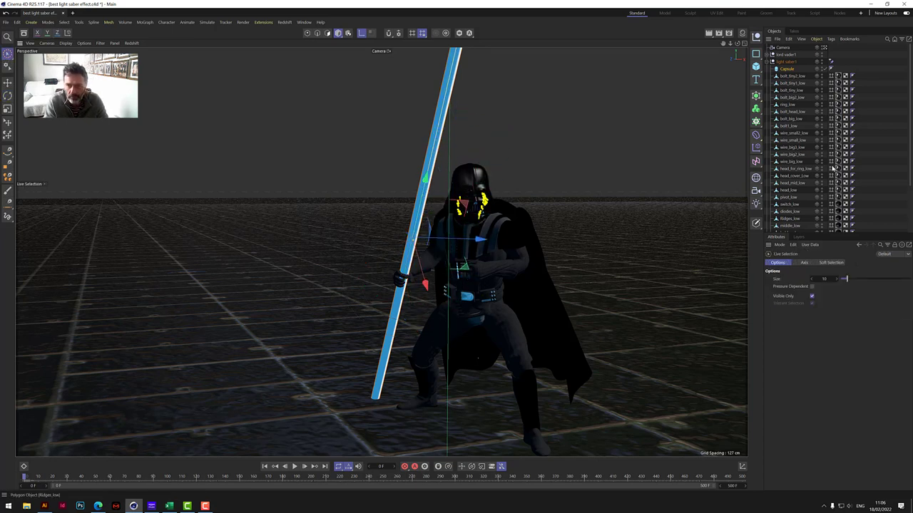
{"action": "left_click", "coordinate": [787, 69]}
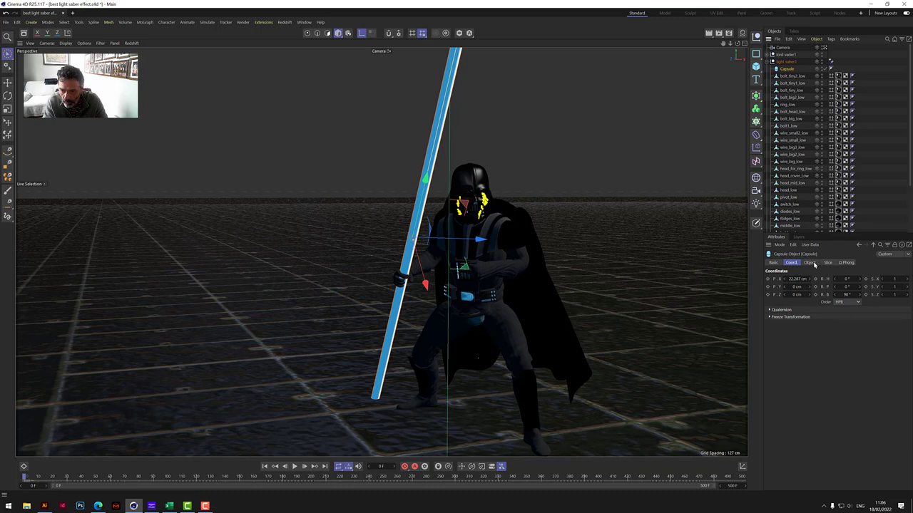
{"action": "left_click", "coordinate": [814, 263]}
{"action": "double_click", "coordinate": [823, 287]}
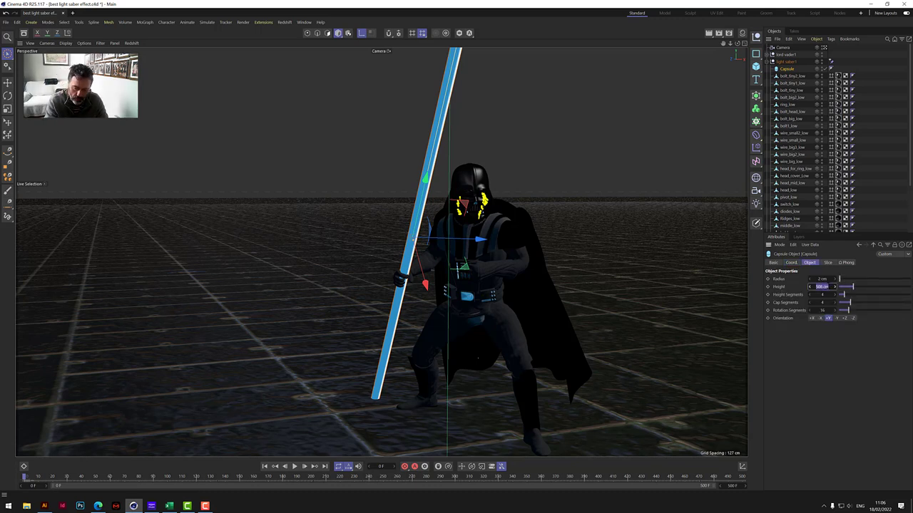
{"action": "type", "text": "75"}
{"action": "key", "text": "Return"}
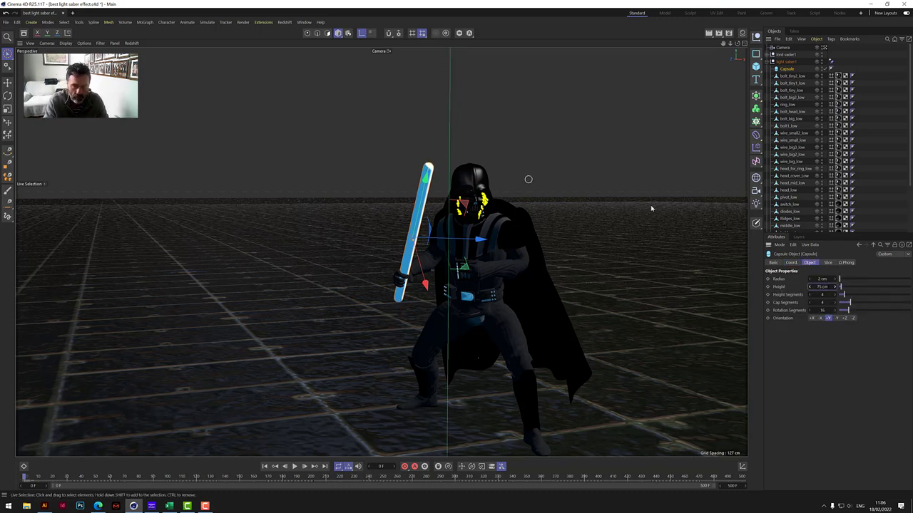
Set the capsule's radius to 1.5 cm and slide it outward along its axis toward the emitter end of the hilt
{"action": "double_click", "coordinate": [831, 279]}
{"action": "type", "text": "1.5"}
{"action": "key", "text": "Return"}
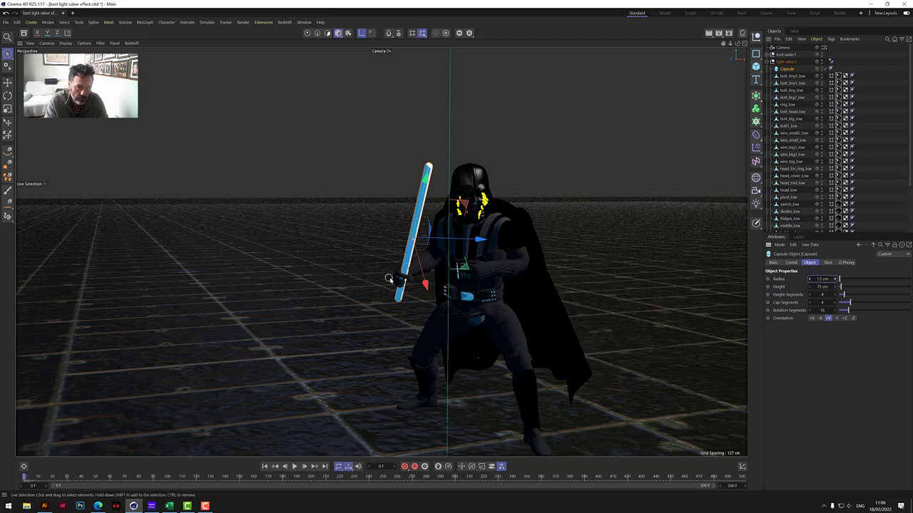
{"action": "left_click_drag", "start_coordinate": [436, 189], "coordinate": [448, 142]}
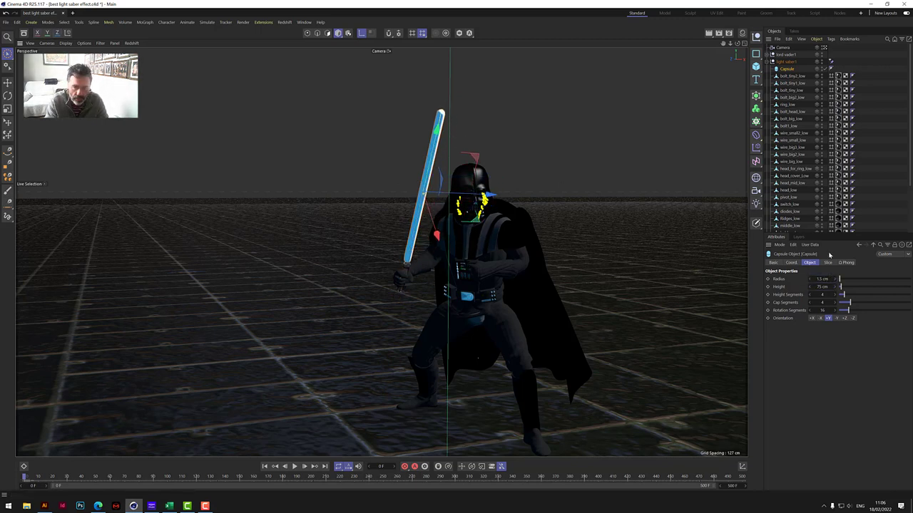
Thin the capsule to a 1 cm radius and slide it slightly back so its base meets the hilt
{"action": "double_click", "coordinate": [827, 279]}
{"action": "type", "text": "1"}
{"action": "key", "text": "Return"}
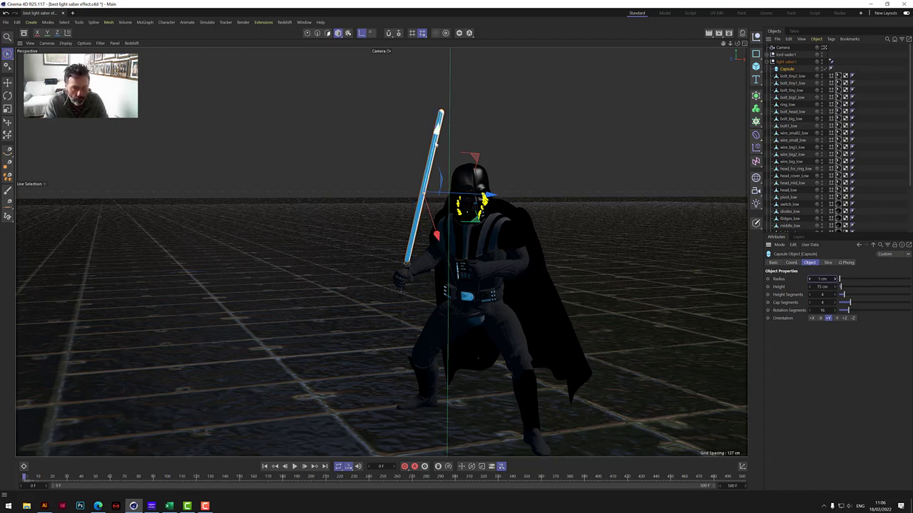
{"action": "left_click_drag", "start_coordinate": [438, 130], "coordinate": [435, 141]}
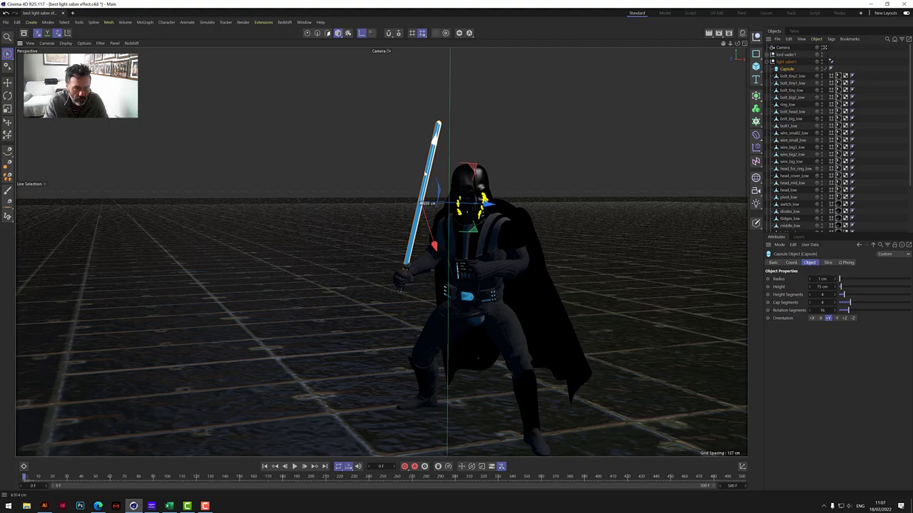
Inspect the blade's fit on the hilt from several angles, test-render the view and clear the selection
{"action": "scroll", "coordinate": [410, 268], "scroll_direction": "up", "scroll_amount": 10}
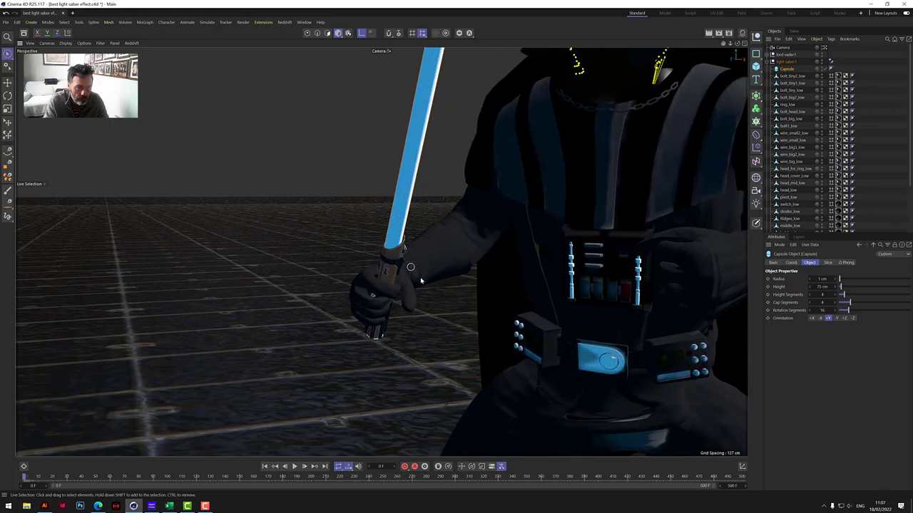
{"action": "left_click_drag", "start_coordinate": [410, 268], "coordinate": [381, 251], "text": "alt"}
{"action": "scroll", "coordinate": [381, 251], "scroll_direction": "down", "scroll_amount": 5}
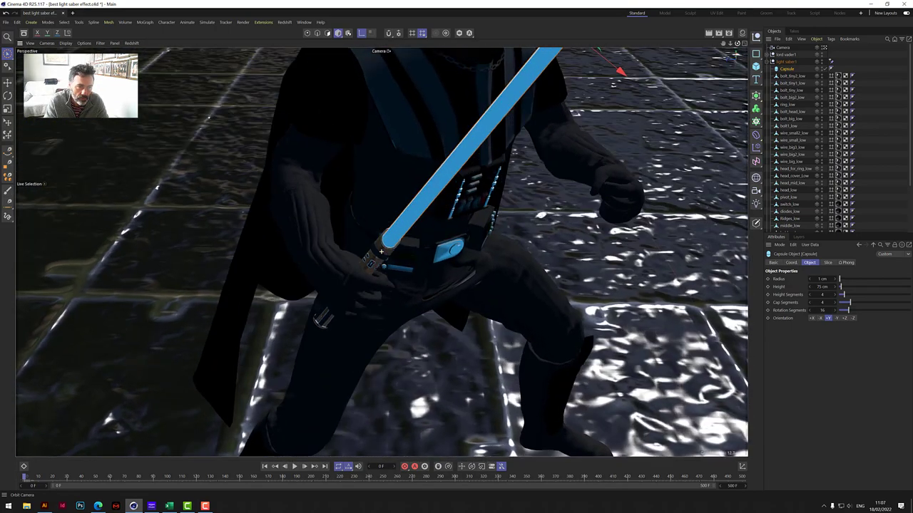
{"action": "scroll", "coordinate": [381, 251], "scroll_direction": "down", "scroll_amount": 2}
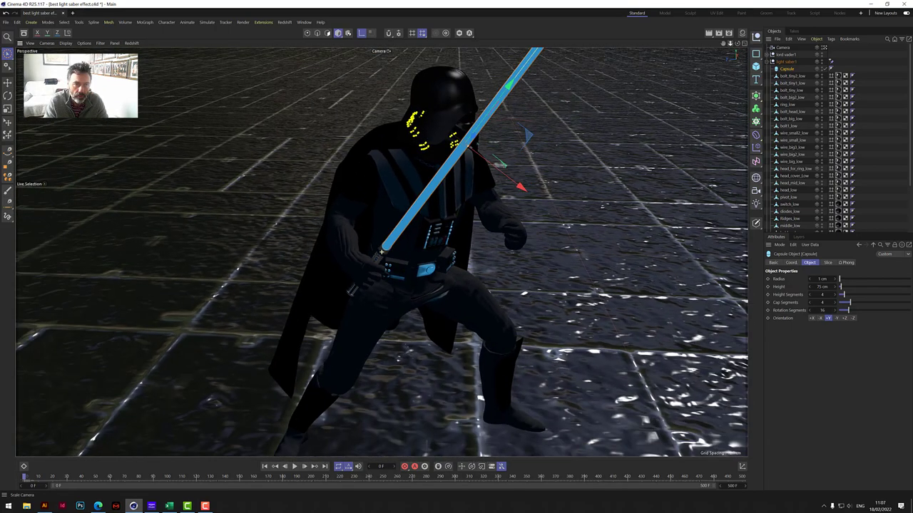
{"action": "left_click_drag", "start_coordinate": [381, 251], "coordinate": [381, 251], "text": "alt"}
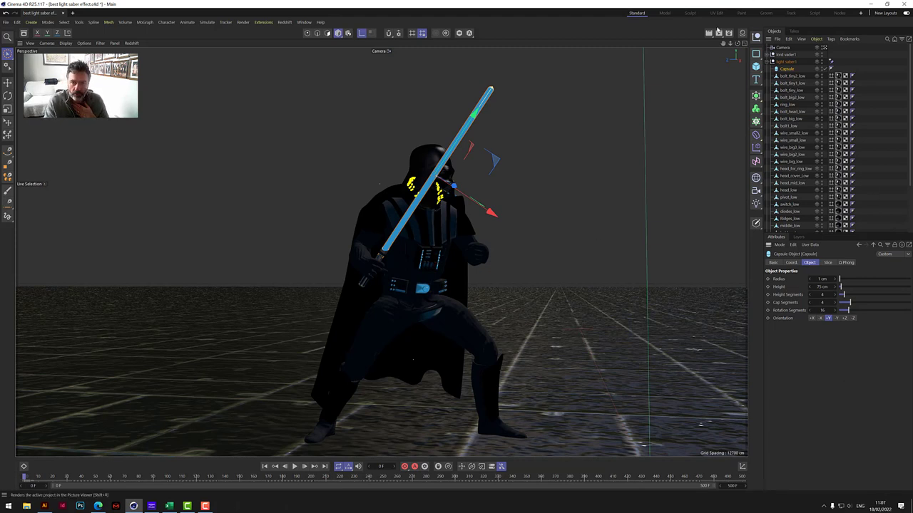
{"action": "left_click", "coordinate": [710, 36]}
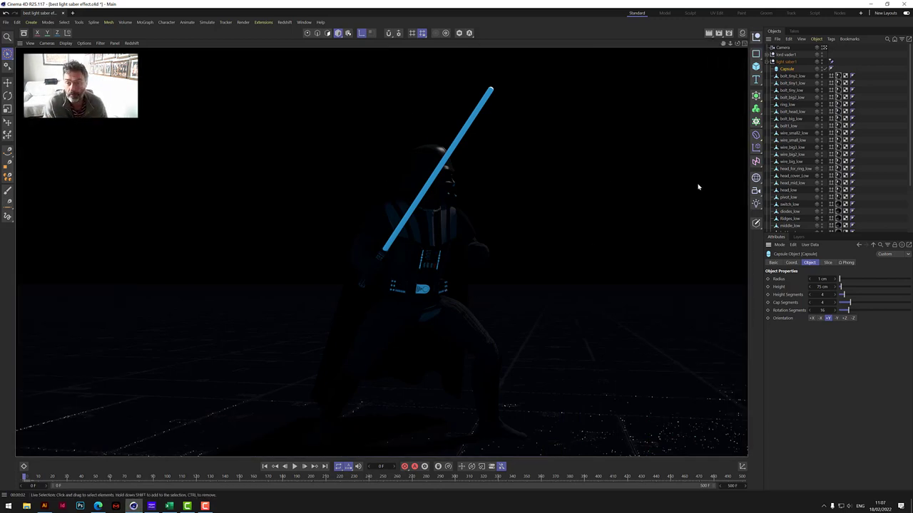
{"action": "left_click", "coordinate": [881, 131]}
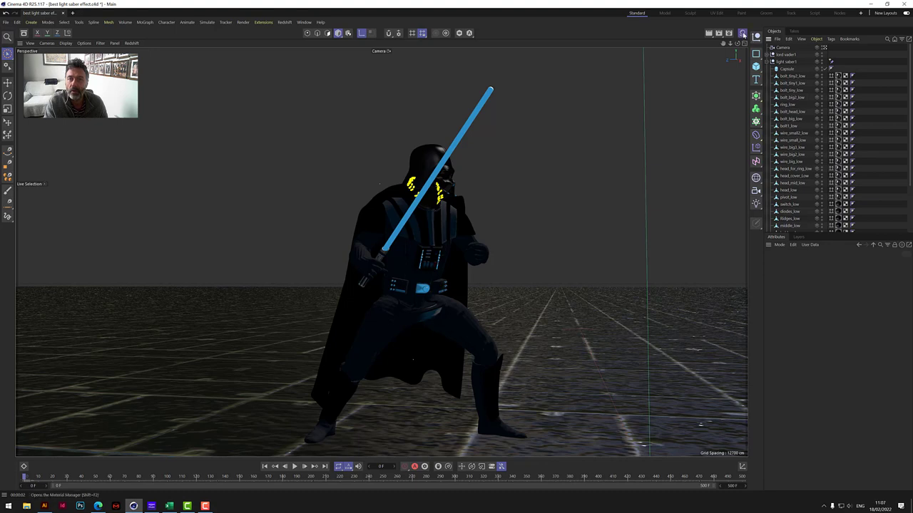
Create a new material with only the Luminance and Glow channels enabled
{"action": "left_click", "coordinate": [742, 33]}
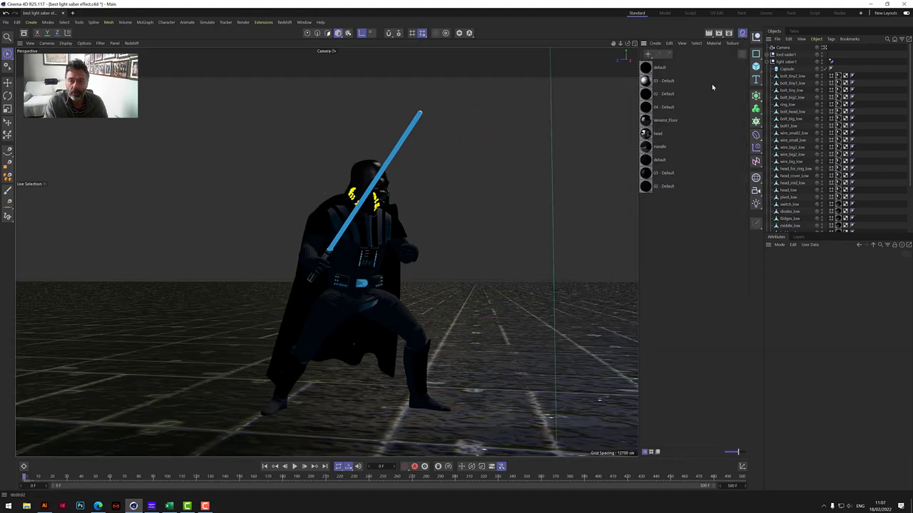
{"action": "left_click", "coordinate": [647, 54]}
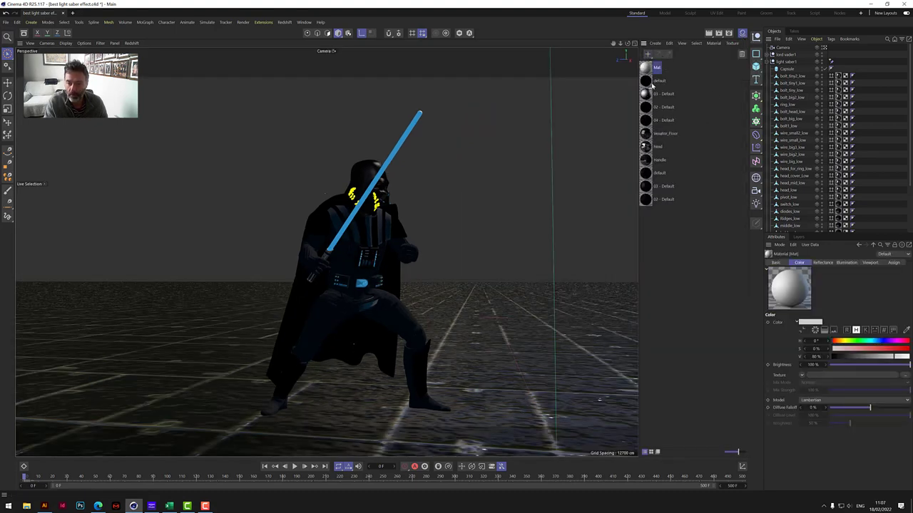
{"action": "left_click", "coordinate": [776, 262]}
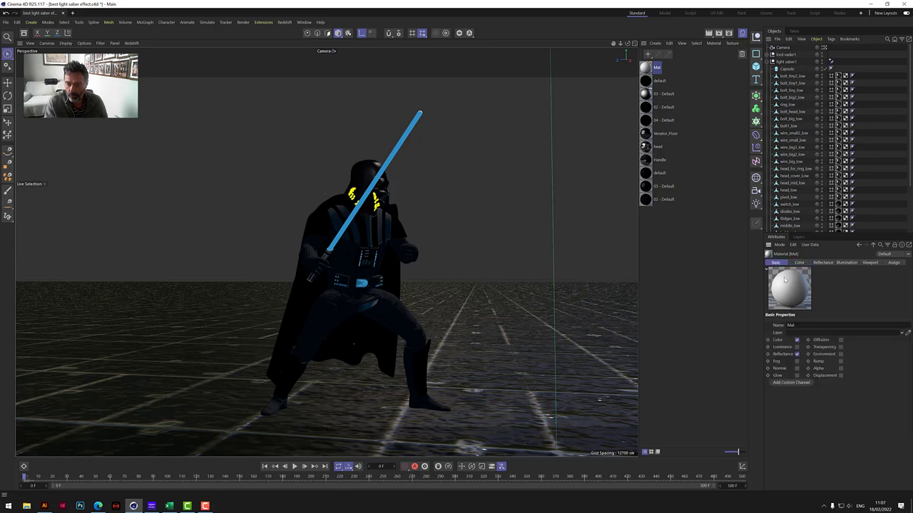
{"action": "left_click", "coordinate": [797, 339]}
{"action": "left_click", "coordinate": [796, 346]}
{"action": "left_click", "coordinate": [796, 375]}
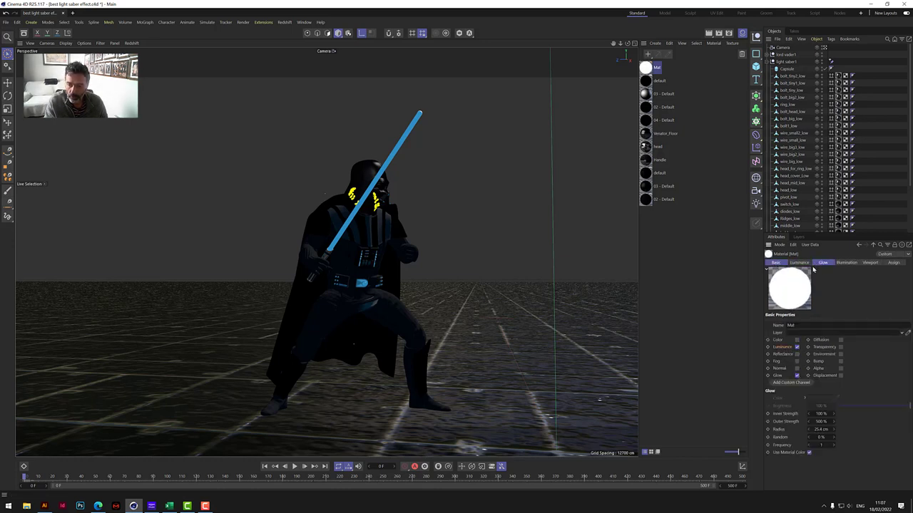
Set the new material's luminance brightness to 400%
{"action": "left_click", "coordinate": [799, 262]}
{"action": "double_click", "coordinate": [813, 364]}
{"action": "type", "text": "400"}
{"action": "key", "text": "Return"}
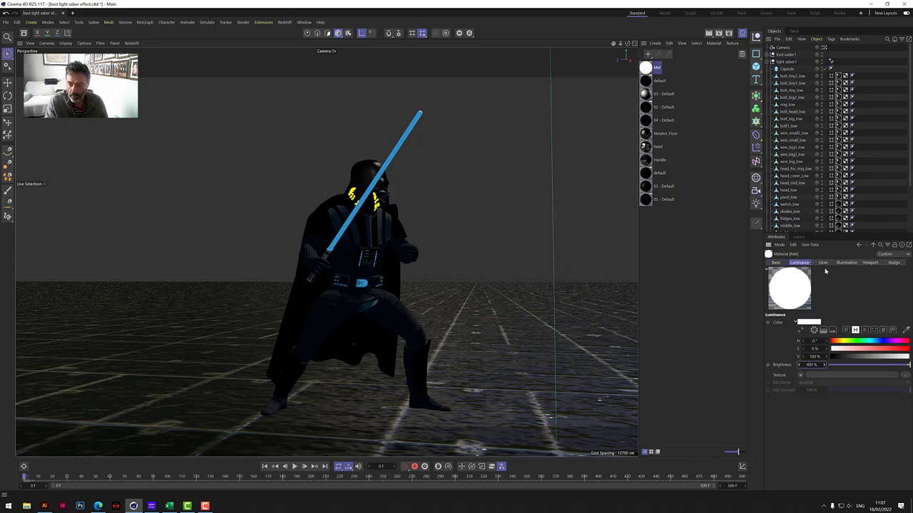
Turn off Use Material Color for the glow and set the glow color to red with RGB 255, 40, 0
{"action": "left_click", "coordinate": [823, 263]}
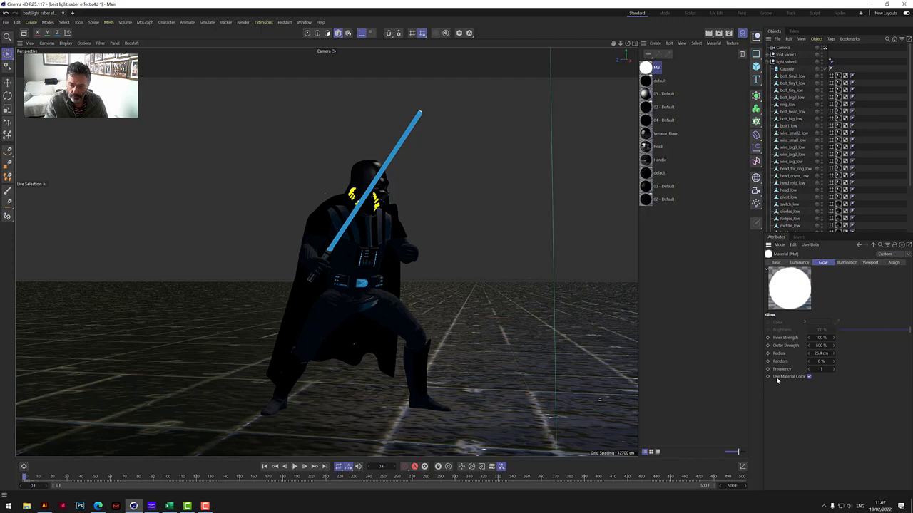
{"action": "left_click", "coordinate": [809, 377]}
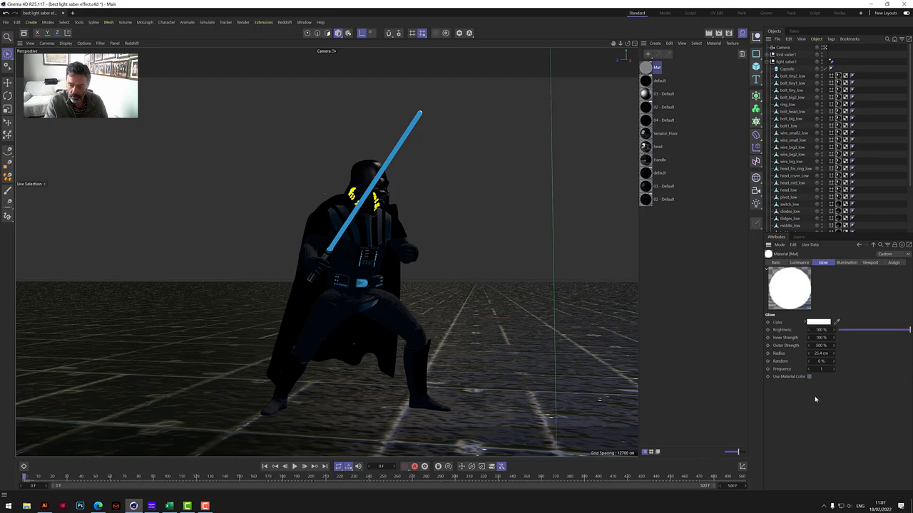
{"action": "left_click", "coordinate": [827, 322]}
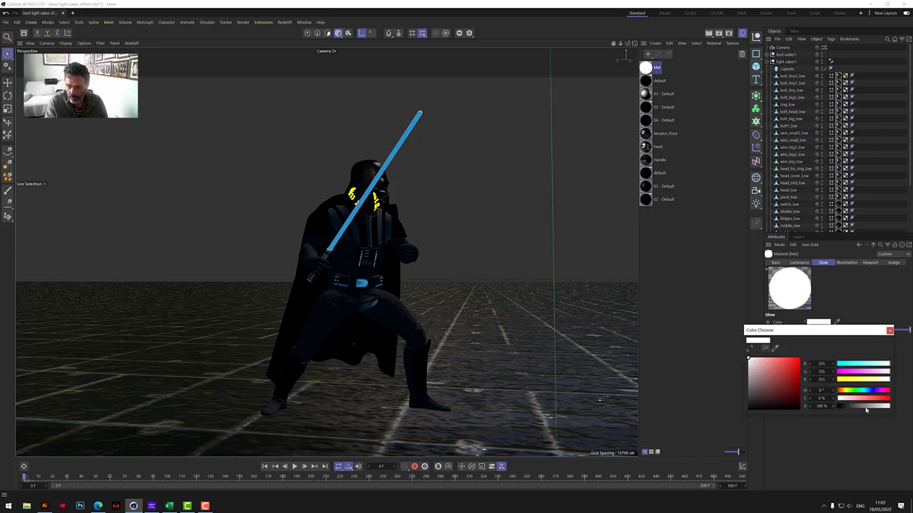
{"action": "left_click", "coordinate": [889, 402]}
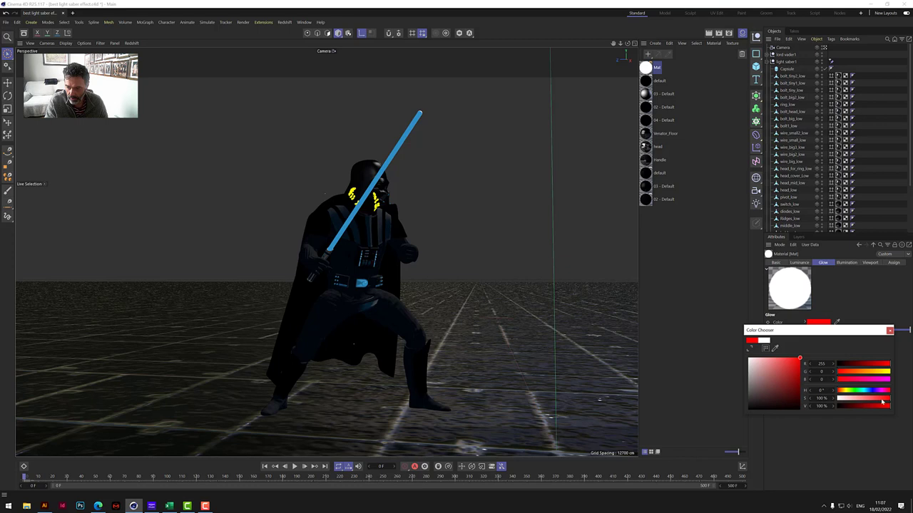
{"action": "left_click", "coordinate": [843, 372]}
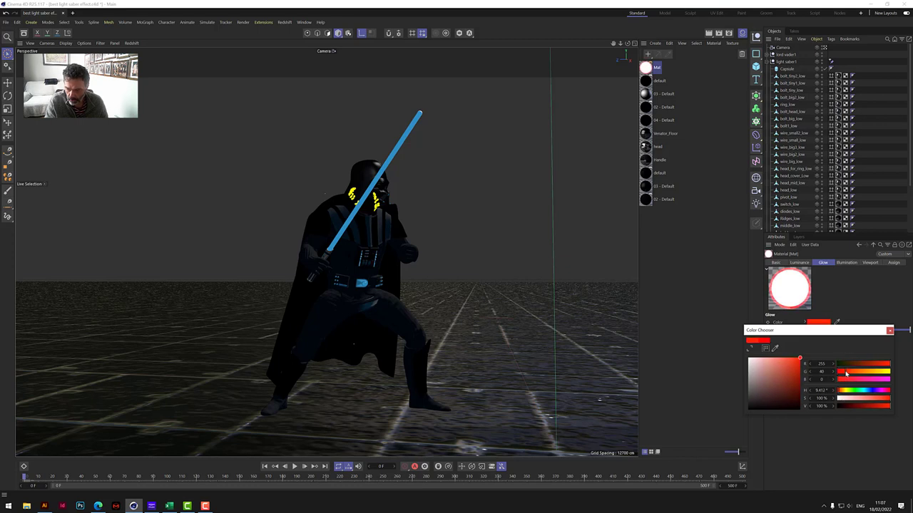
{"action": "left_click", "coordinate": [889, 331]}
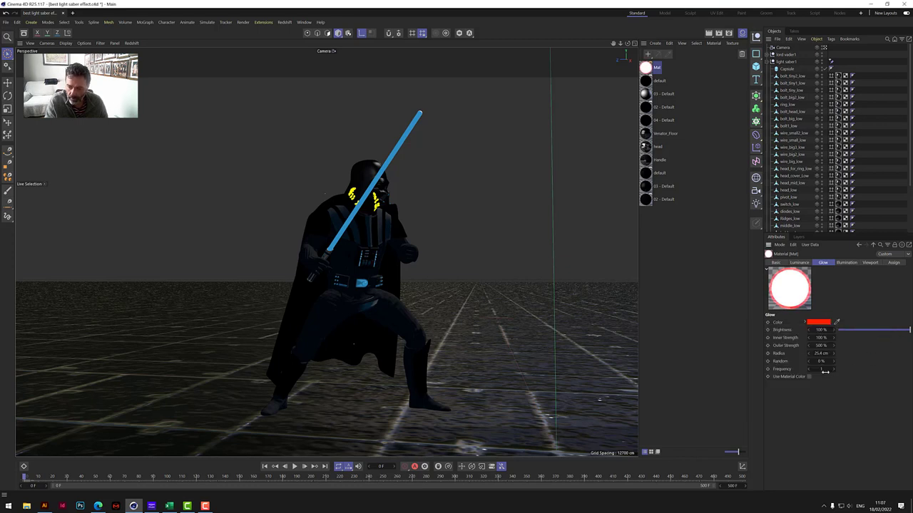
Set the material's glow radius to 3 cm and its outer strength to 1000%
{"action": "left_click", "coordinate": [823, 354]}
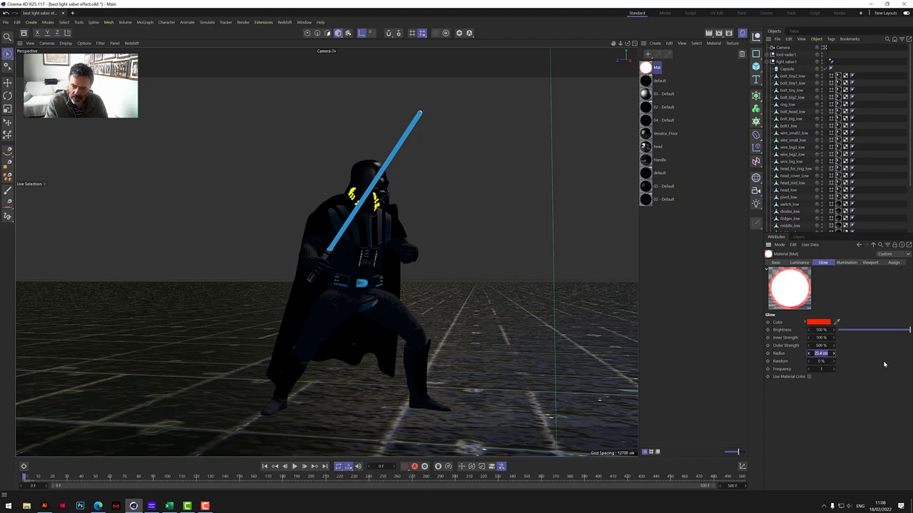
{"action": "type", "text": "5"}
{"action": "key", "text": "Return"}
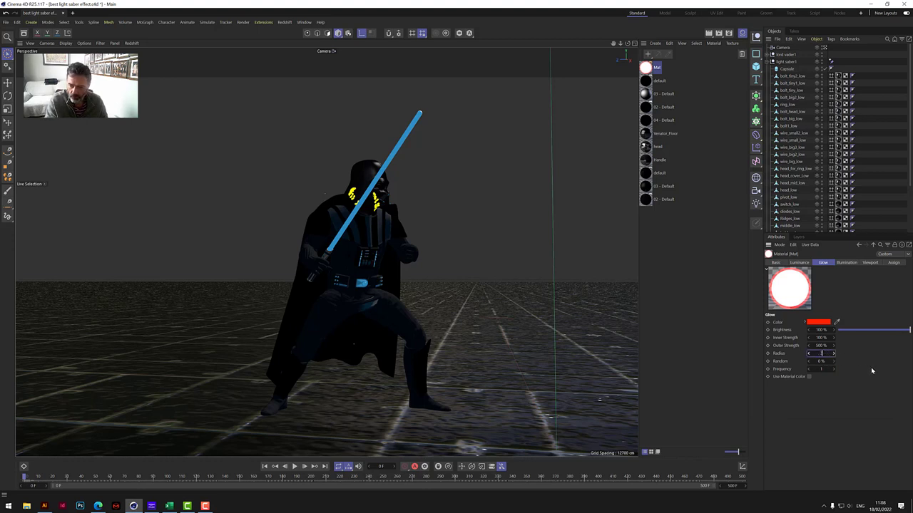
{"action": "left_click", "coordinate": [821, 345]}
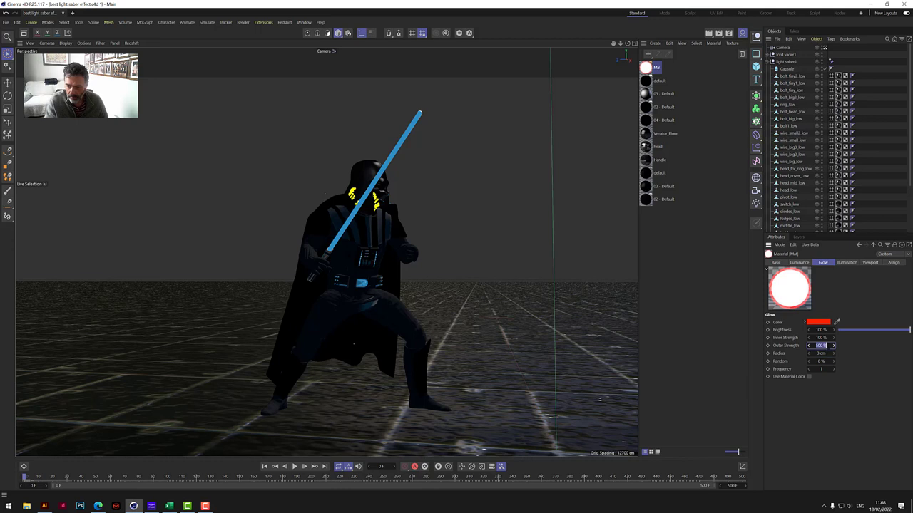
{"action": "type", "text": "1000"}
{"action": "key", "text": "Return"}
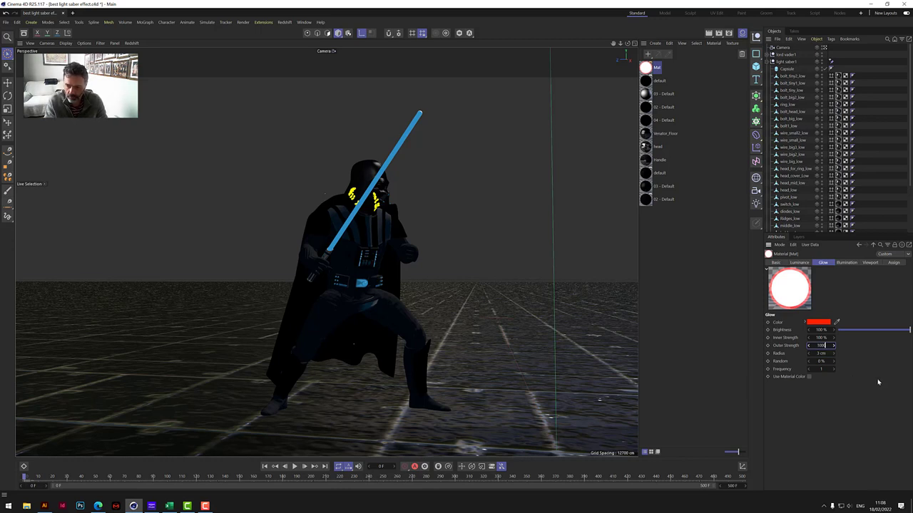
Set the material's glow inner strength to 900%, random to 100% and frequency to 100
{"action": "left_click", "coordinate": [822, 337]}
{"action": "type", "text": "500"}
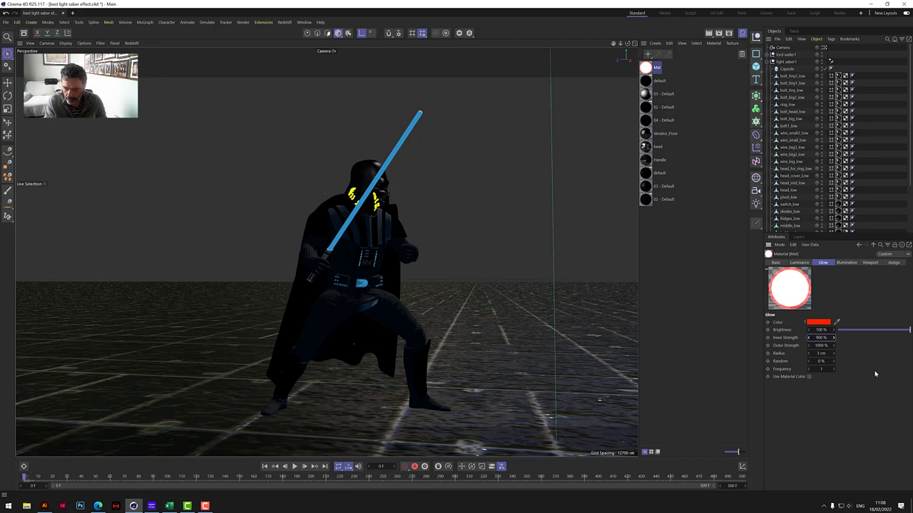
{"action": "key", "text": "Tab"}
{"action": "key", "text": "Tab"}
{"action": "key", "text": "Tab"}
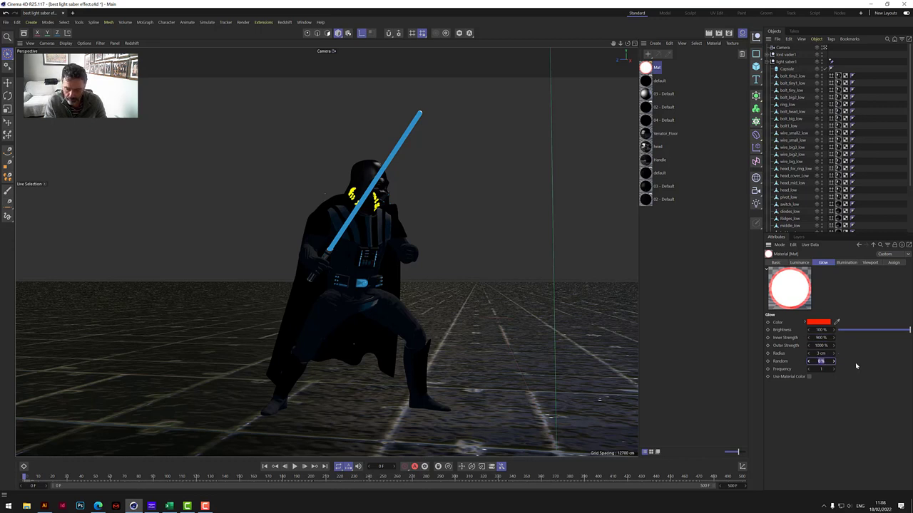
{"action": "type", "text": "100"}
{"action": "key", "text": "Return"}
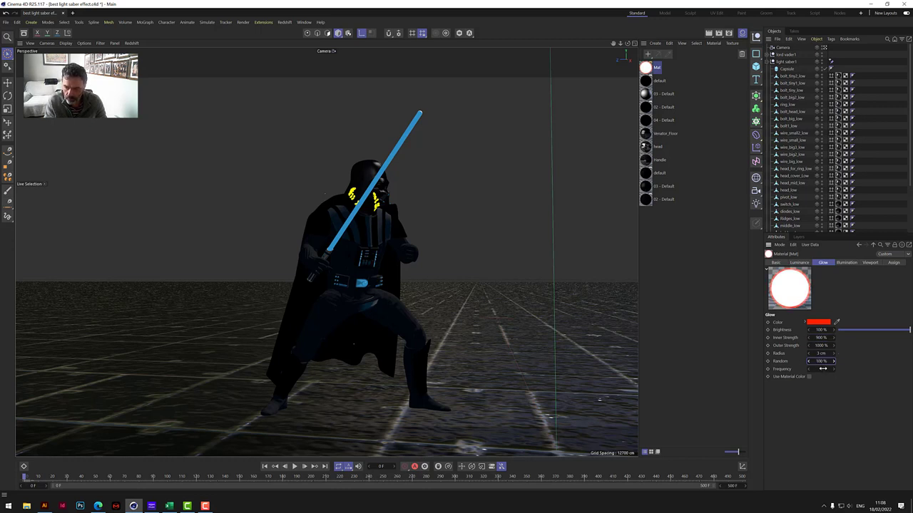
{"action": "left_click", "coordinate": [822, 369]}
{"action": "type", "text": "100"}
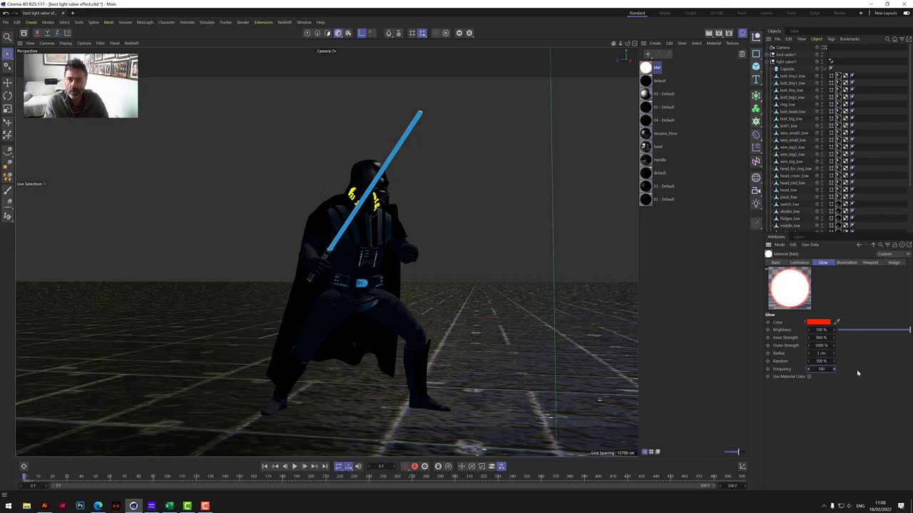
Apply the new glow material to the capsule blade and render the current view
{"action": "left_click_drag", "start_coordinate": [645, 68], "coordinate": [789, 70]}
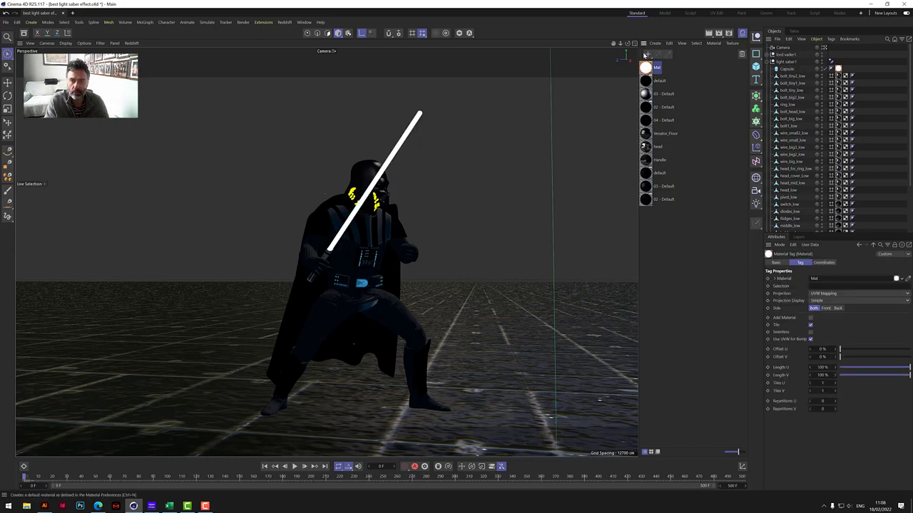
{"action": "key", "text": "ctrl+r"}
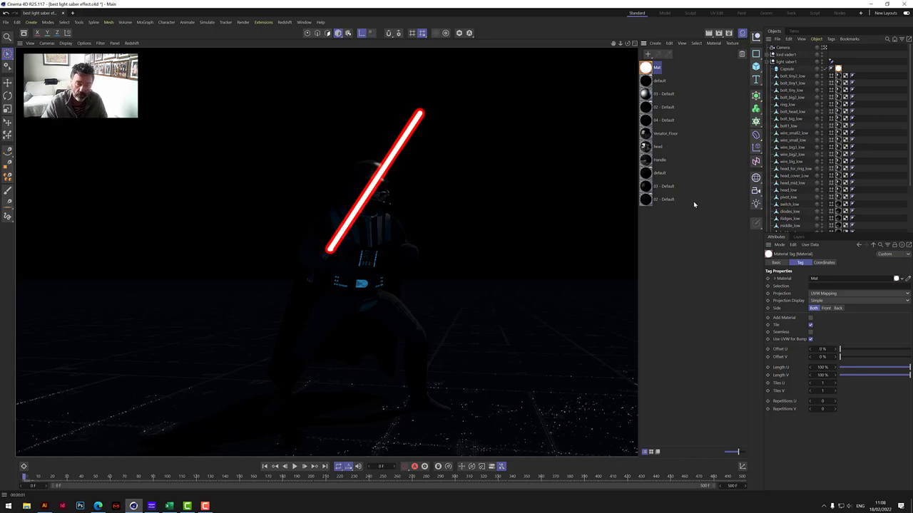
{"action": "left_click", "coordinate": [693, 204]}
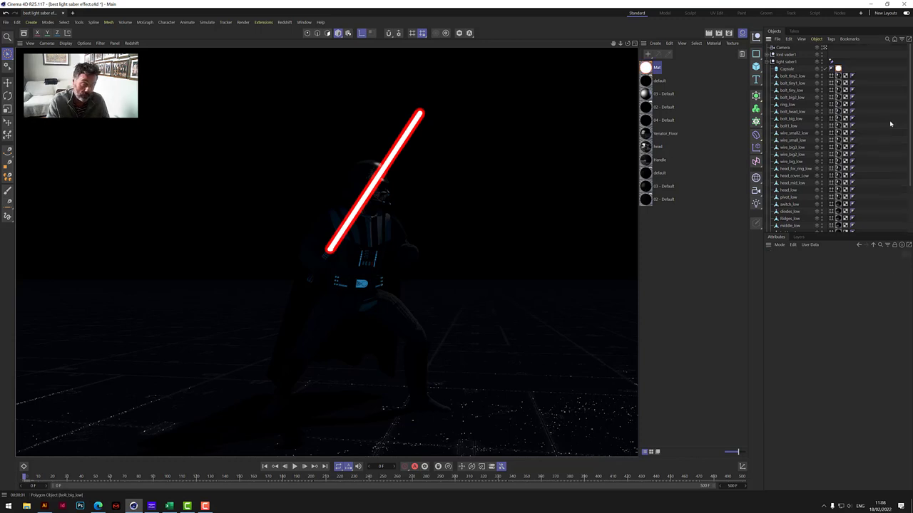
Render the full figure again and a close-up of the capsule blade to check its glow
{"action": "left_click", "coordinate": [838, 68]}
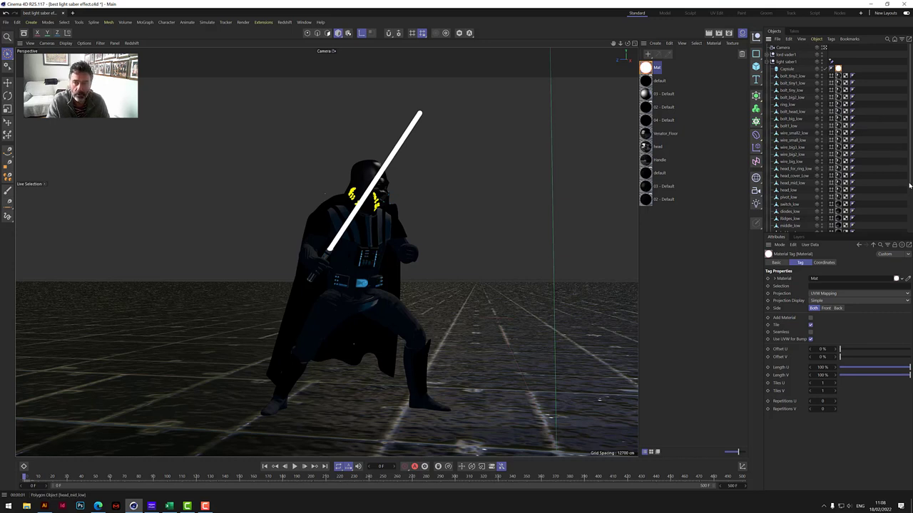
{"action": "left_click", "coordinate": [787, 69]}
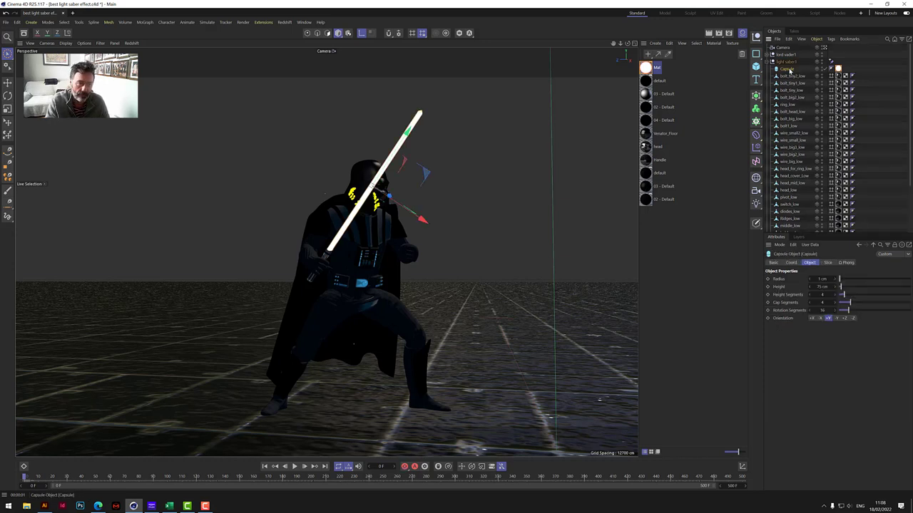
{"action": "left_click", "coordinate": [709, 34]}
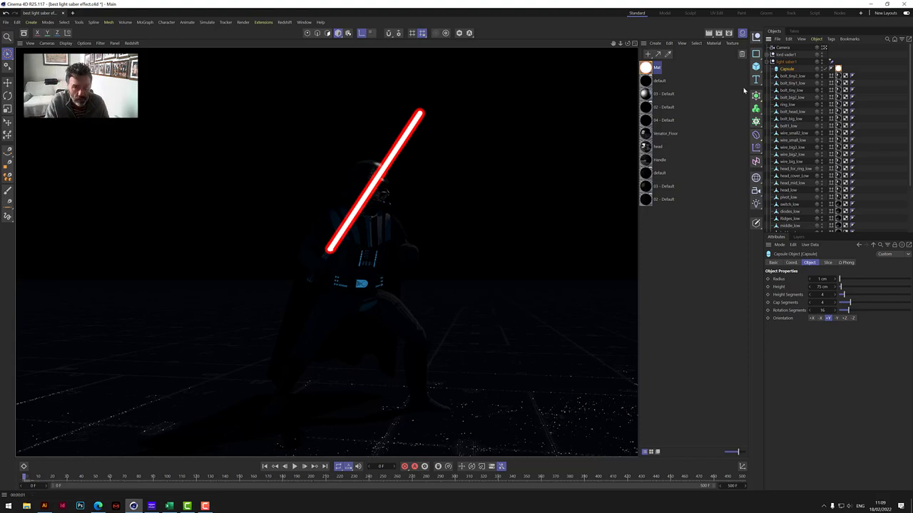
{"action": "left_click_drag", "start_coordinate": [417, 204], "coordinate": [327, 251], "text": "alt"}
{"action": "left_click_drag", "start_coordinate": [621, 44], "coordinate": [617, 45]}
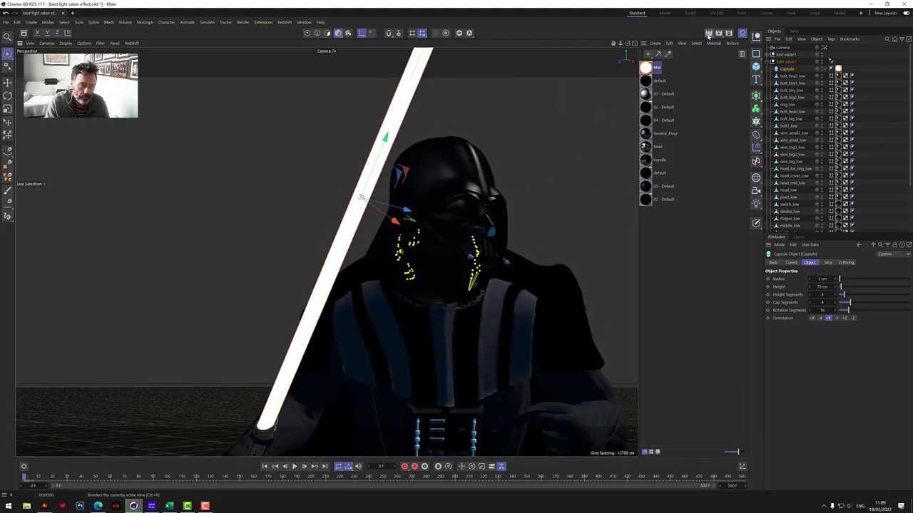
{"action": "left_click", "coordinate": [708, 33]}
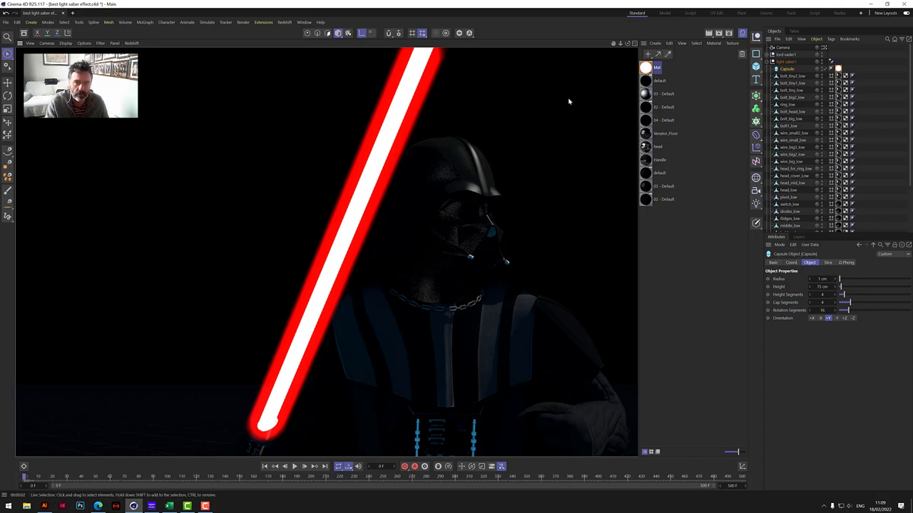
Duplicate the capsule inside the light saber1 group and make the copy editable
{"action": "key", "text": "alt+r"}
{"action": "left_click_drag", "start_coordinate": [620, 43], "coordinate": [328, 252]}
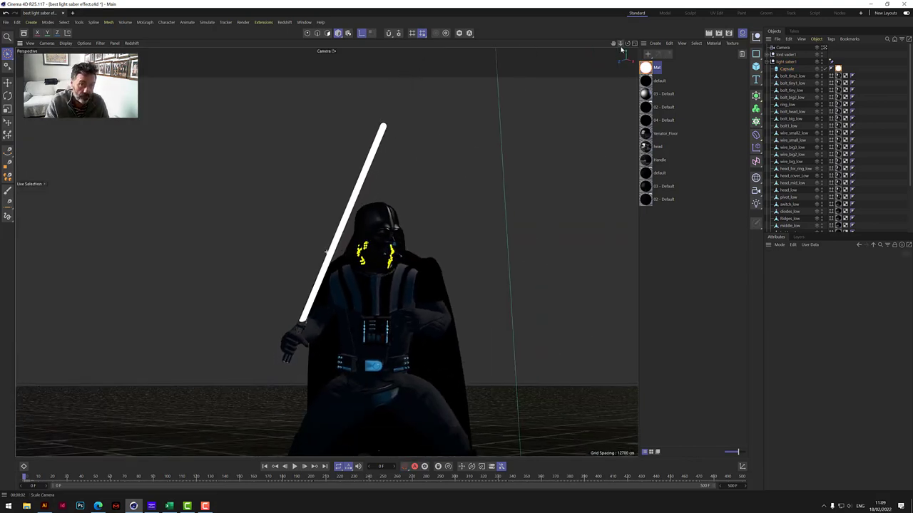
{"action": "left_click_drag", "start_coordinate": [627, 42], "coordinate": [449, 248]}
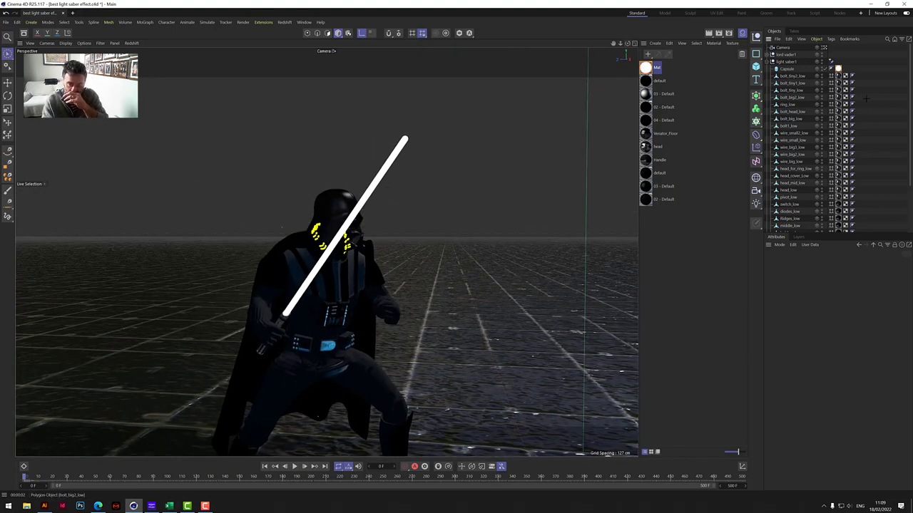
{"action": "left_click", "coordinate": [795, 70]}
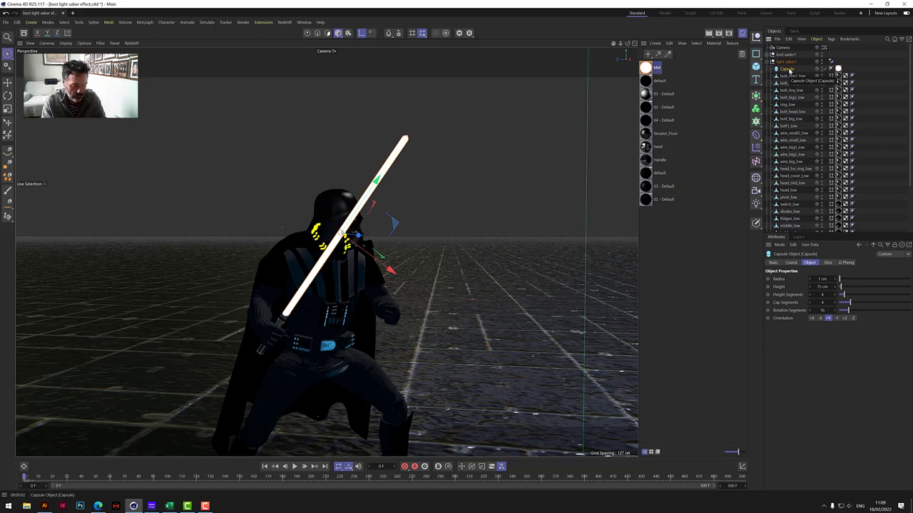
{"action": "left_click_drag", "start_coordinate": [790, 69], "coordinate": [791, 75]}
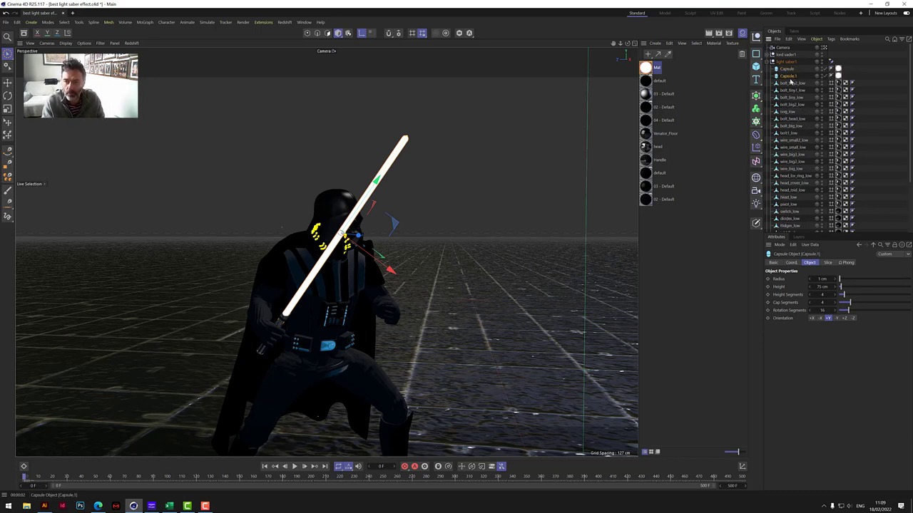
{"action": "left_click", "coordinate": [757, 225]}
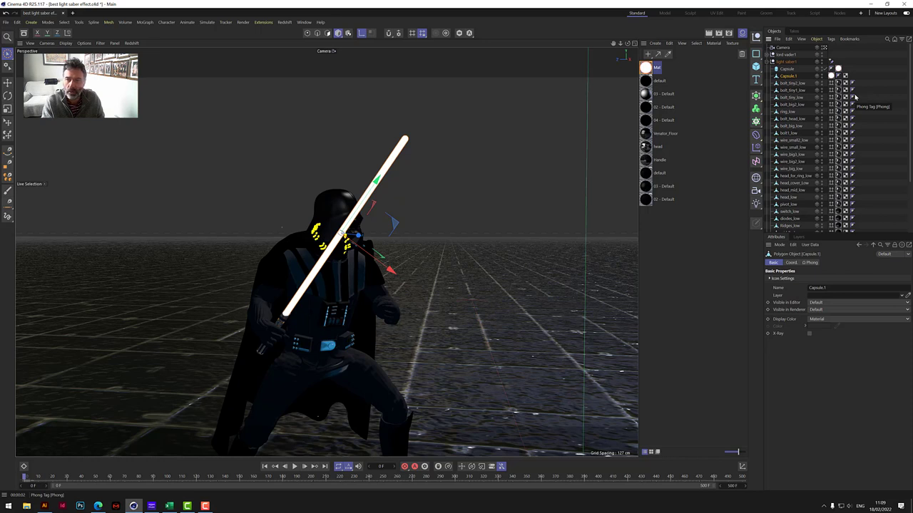
Remove the glow material from the editable capsule copy
{"action": "left_click", "coordinate": [831, 75]}
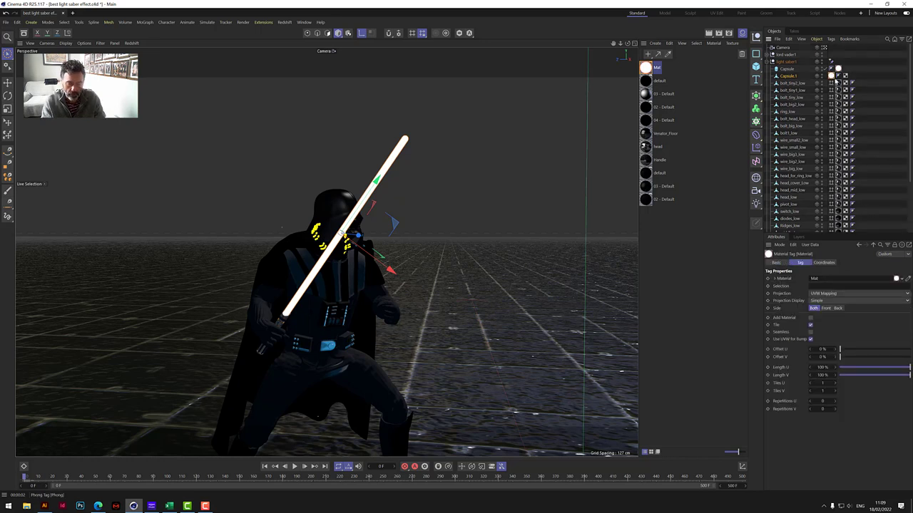
{"action": "key", "text": "Delete"}
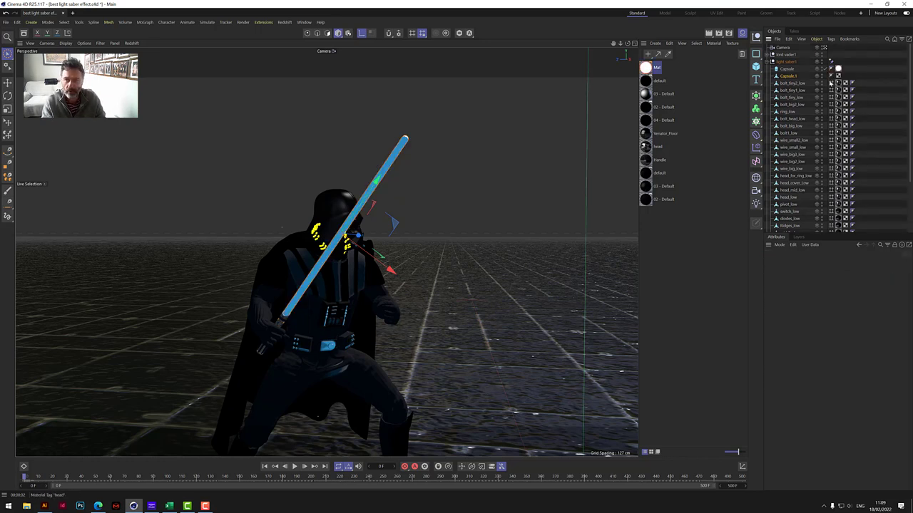
{"action": "left_click", "coordinate": [795, 75]}
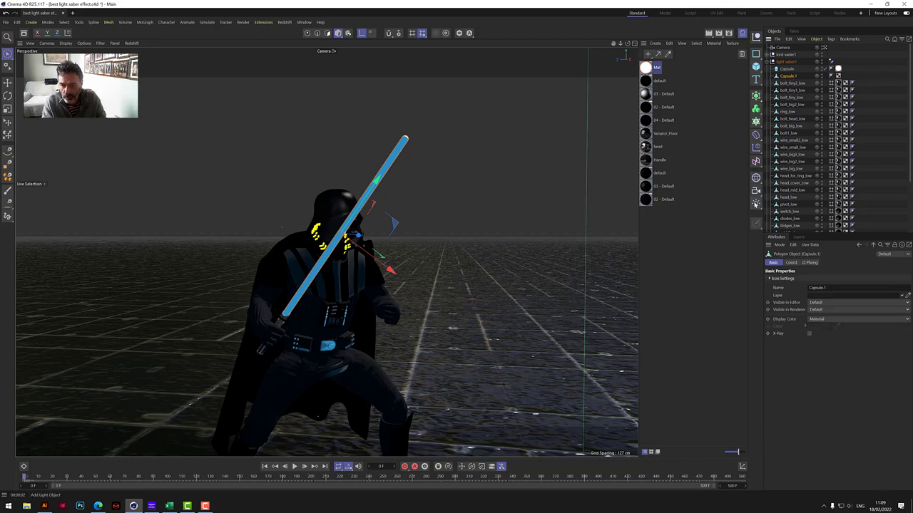
Add an area light and place it inside the light saber1 group, just above the capsule copy
{"action": "left_click", "coordinate": [756, 204]}
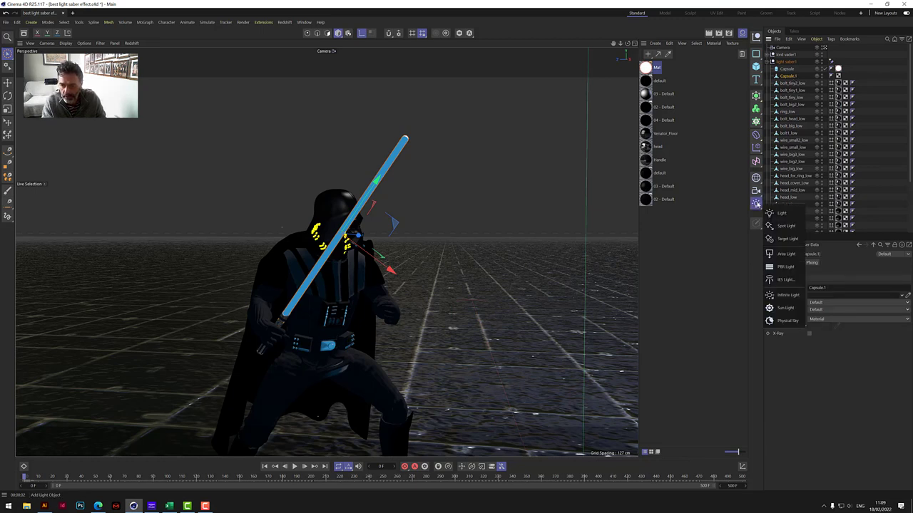
{"action": "left_click", "coordinate": [787, 254]}
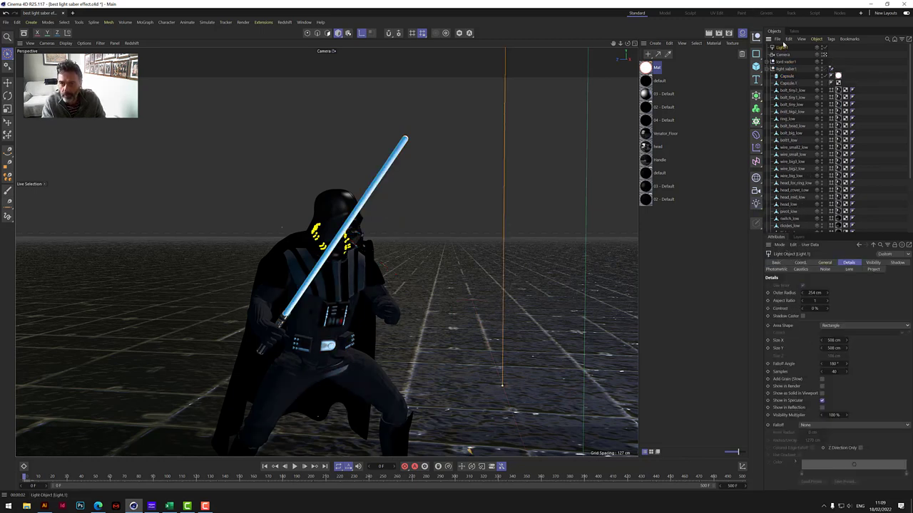
{"action": "left_click_drag", "start_coordinate": [782, 49], "coordinate": [789, 83]}
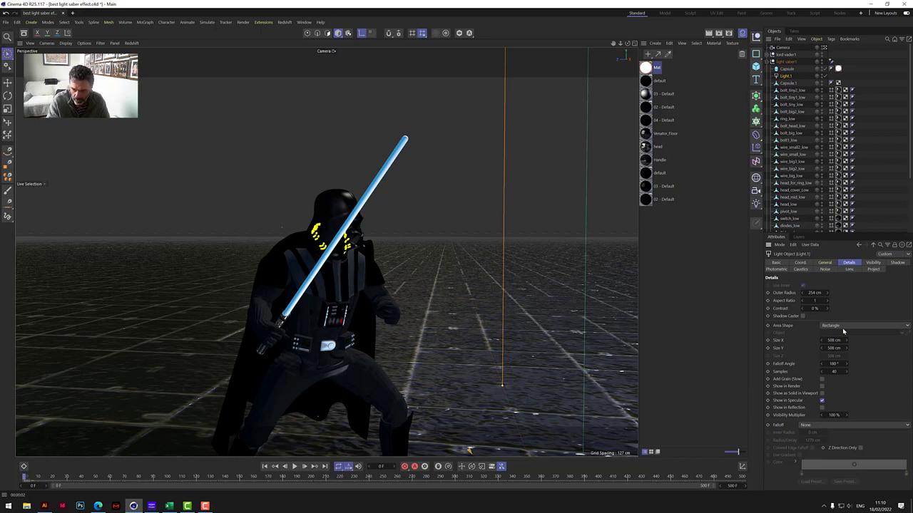
Set the light's area shape to Object / Spline and assign the capsule copy as its object
{"action": "left_click", "coordinate": [846, 326]}
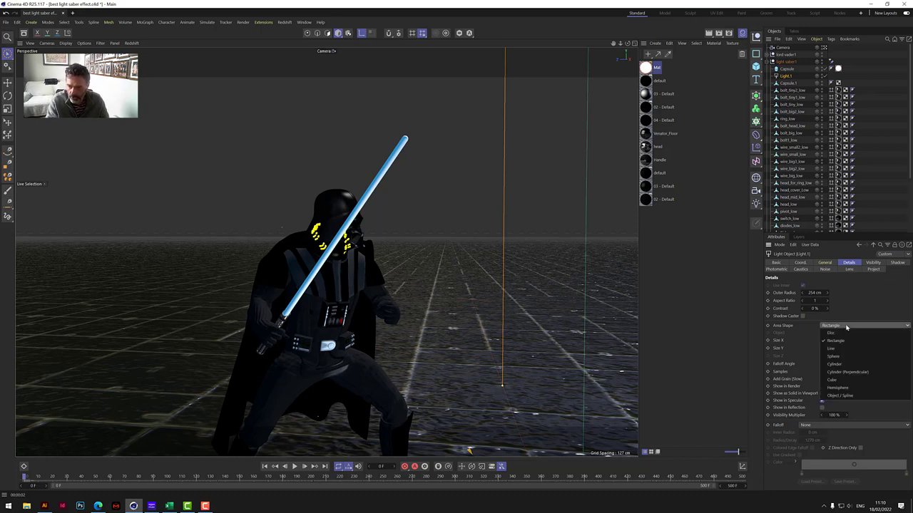
{"action": "left_click", "coordinate": [846, 397]}
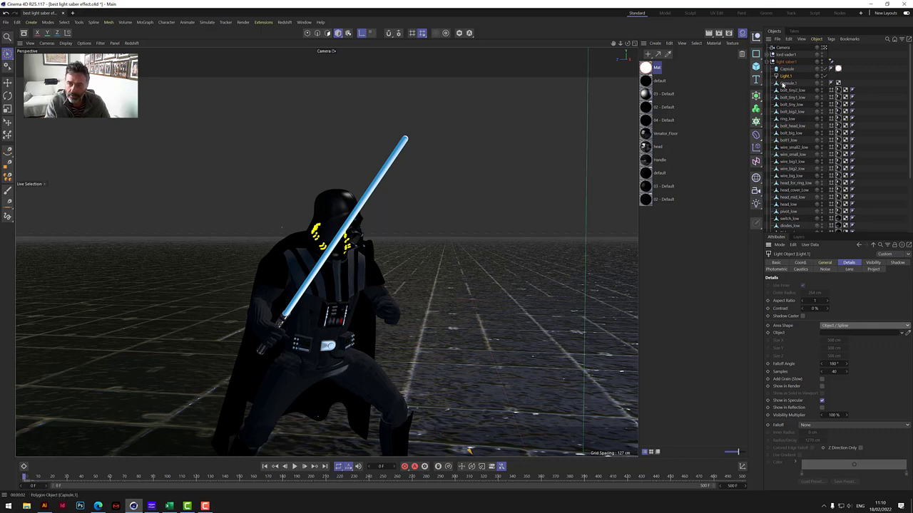
{"action": "left_click_drag", "start_coordinate": [779, 84], "coordinate": [844, 332]}
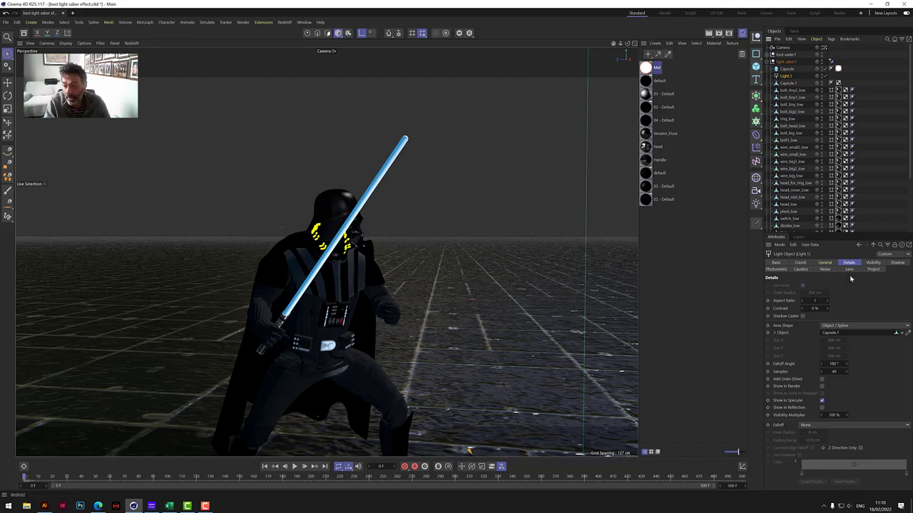
Set the area light's color to red with hue 10° and saturation 100%
{"action": "left_click", "coordinate": [829, 263]}
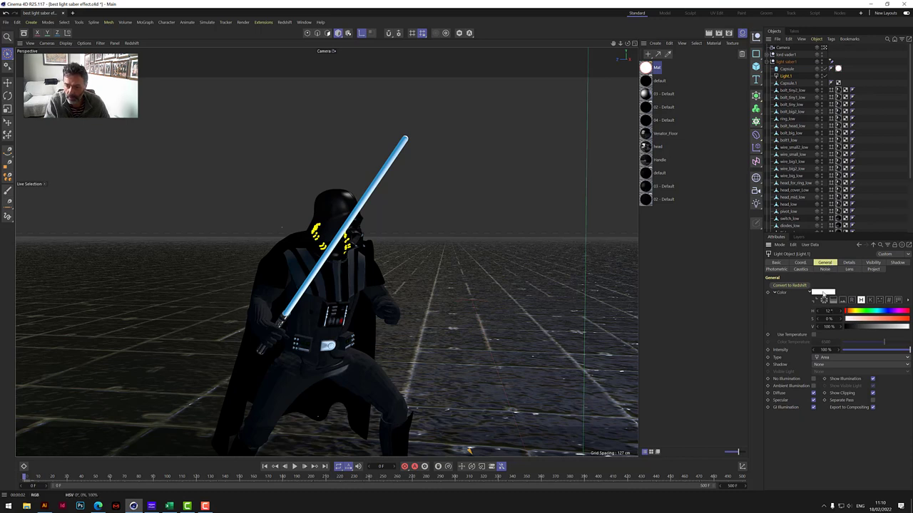
{"action": "left_click", "coordinate": [904, 322]}
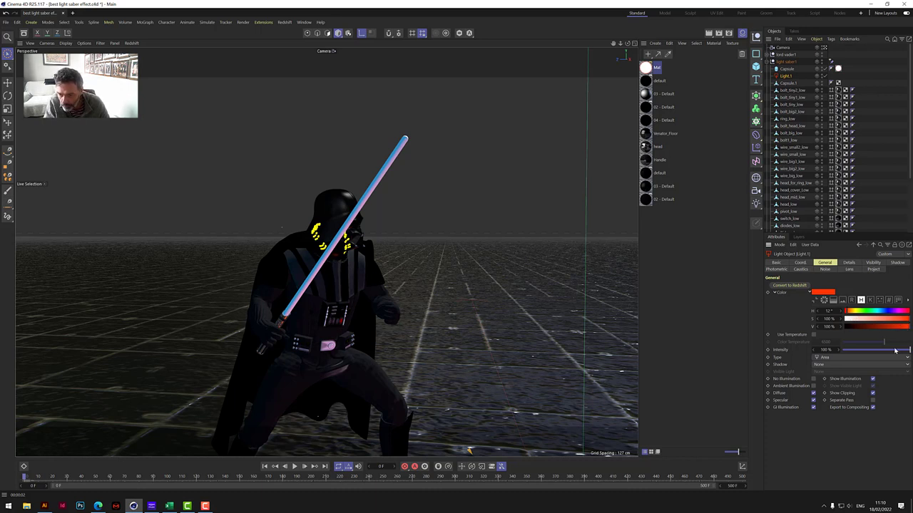
{"action": "left_click", "coordinate": [846, 313]}
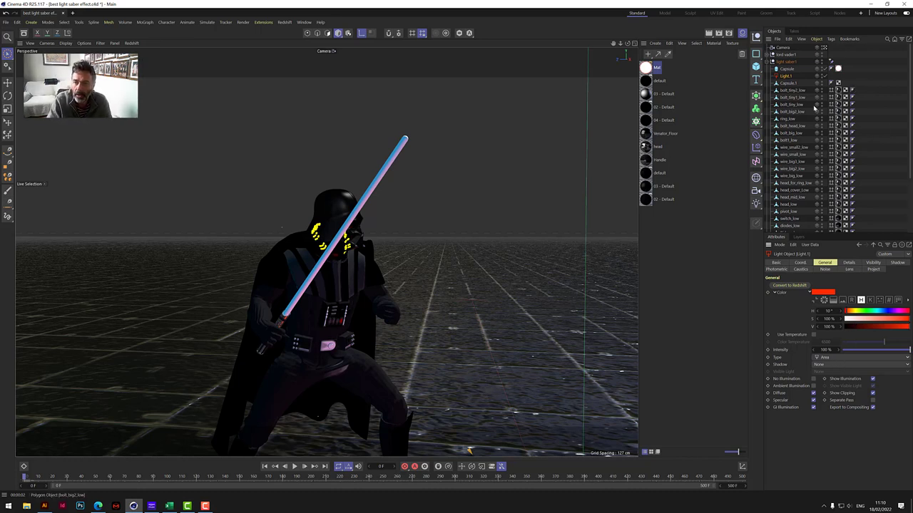
Set the light's falloff to Inverse Square (Physically Accurate) with a 50 cm radius, and render the view
{"action": "left_click", "coordinate": [849, 262]}
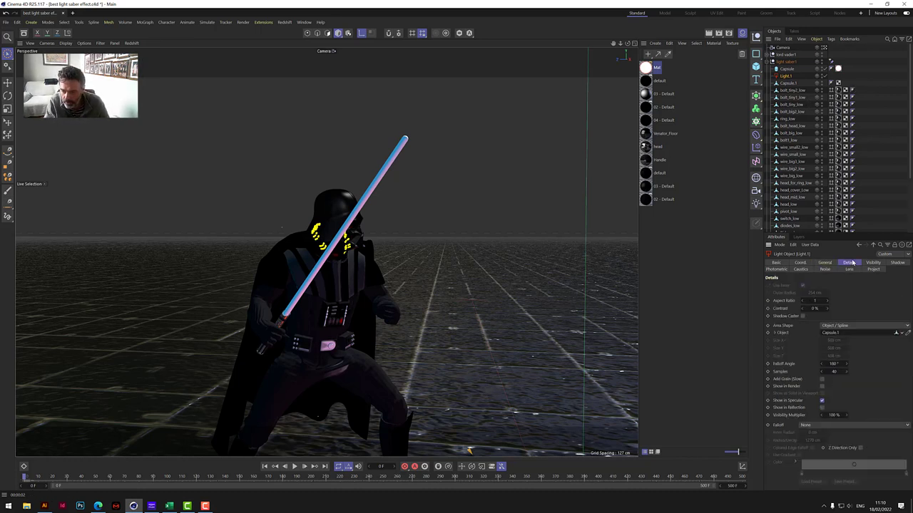
{"action": "left_click", "coordinate": [810, 426]}
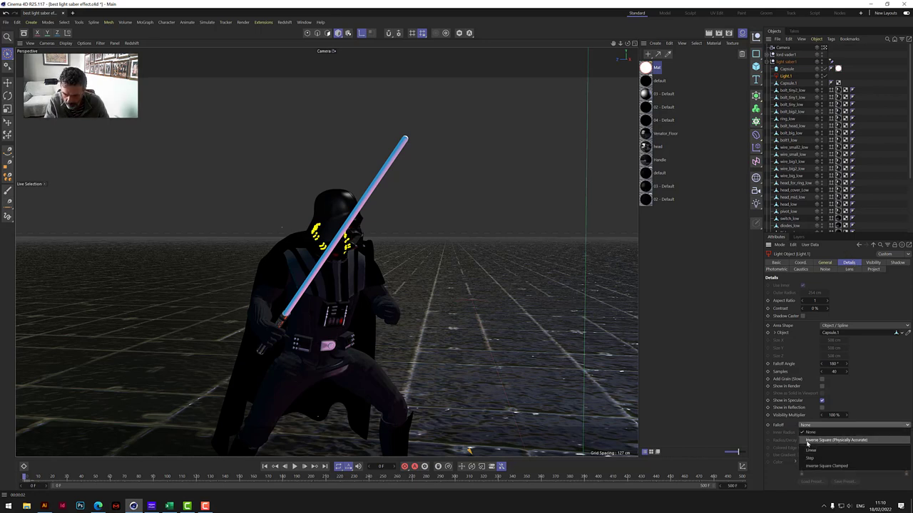
{"action": "left_click", "coordinate": [814, 440]}
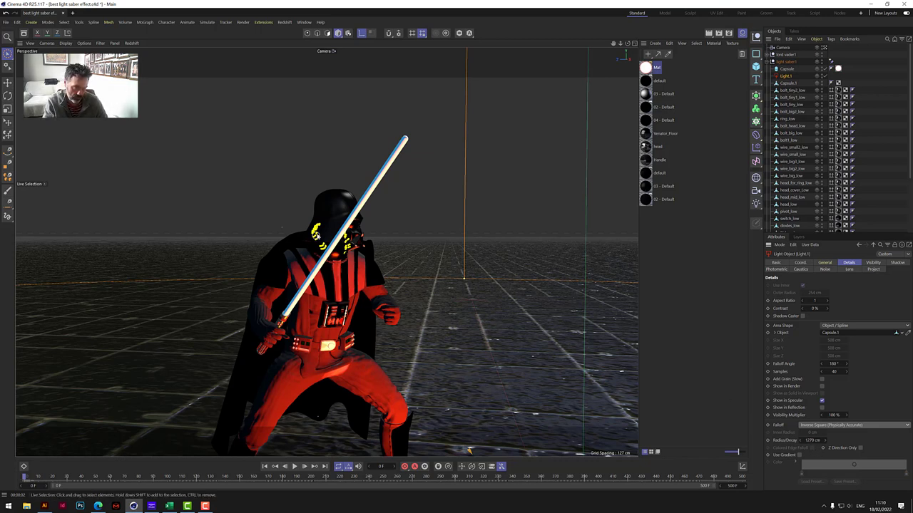
{"action": "left_click", "coordinate": [813, 441]}
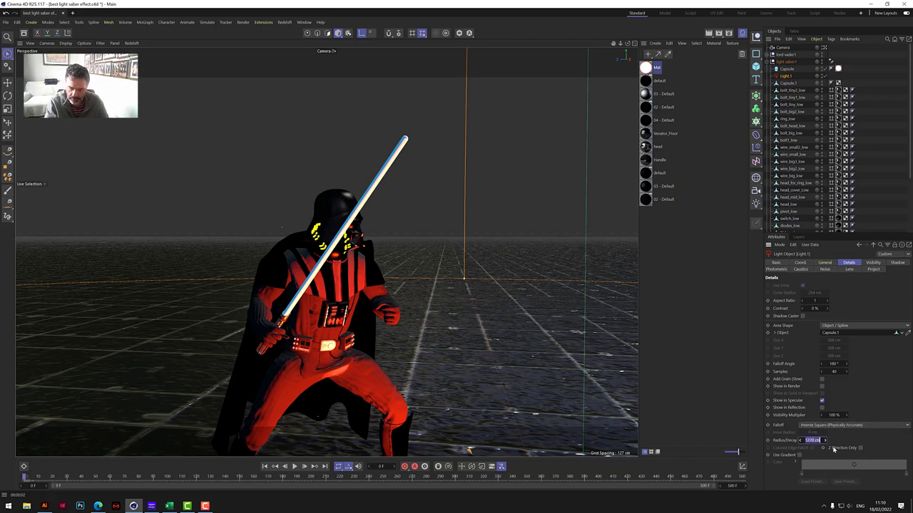
{"action": "type", "text": "50"}
{"action": "key", "text": "Return"}
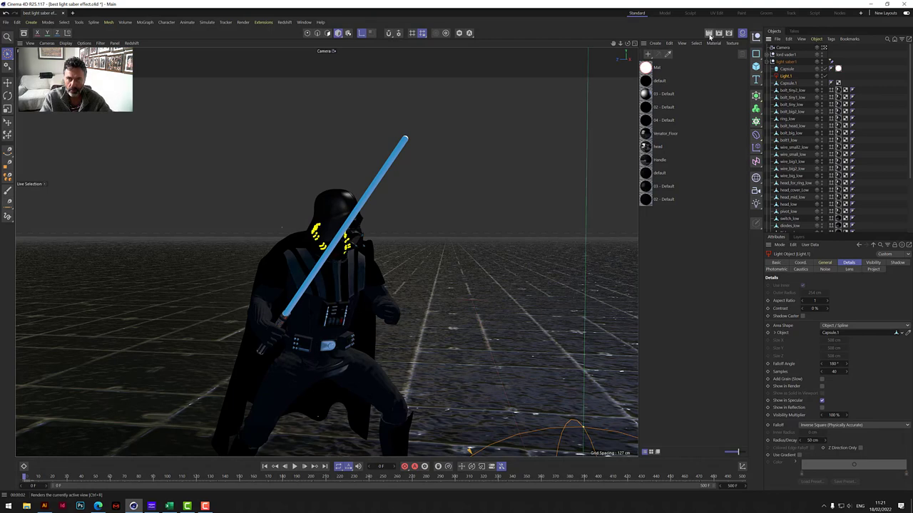
{"action": "left_click", "coordinate": [709, 34]}
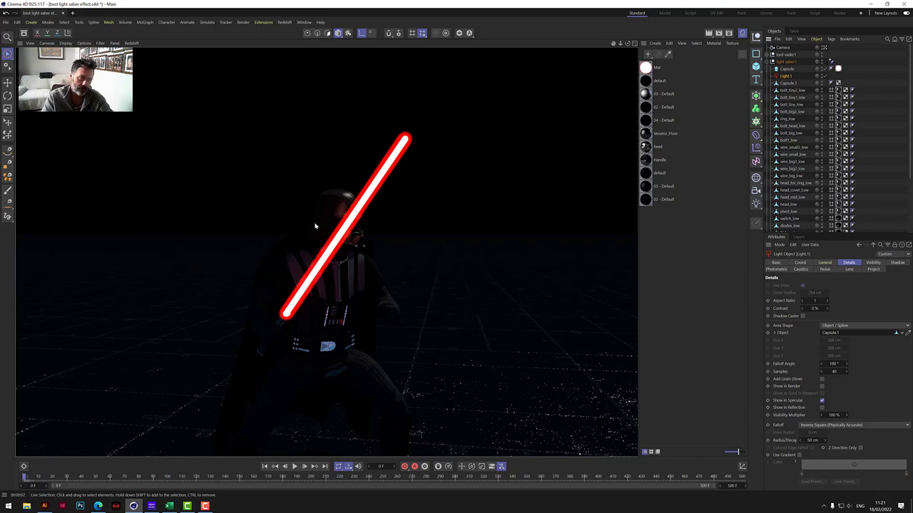
Try falloff radii of 200 cm and 100 cm on the area light, rendering the view for each
{"action": "left_click", "coordinate": [812, 440]}
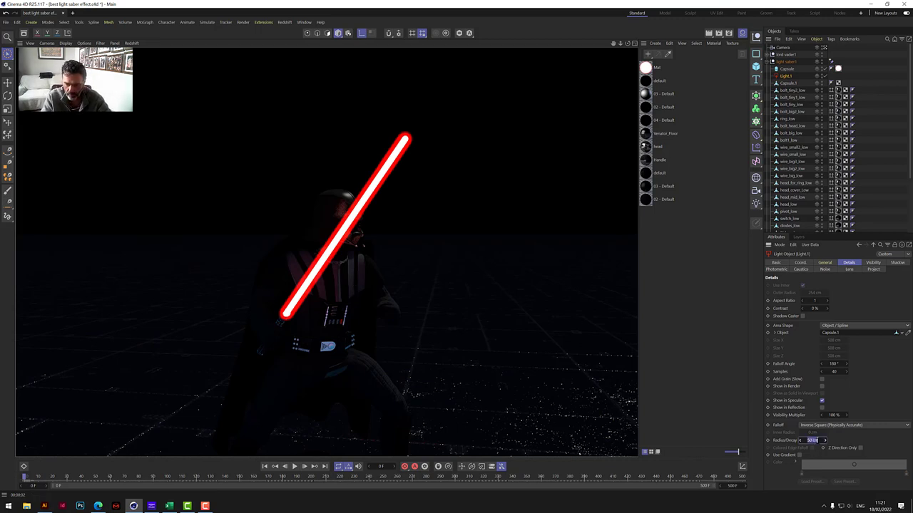
{"action": "type", "text": "200"}
{"action": "key", "text": "Return"}
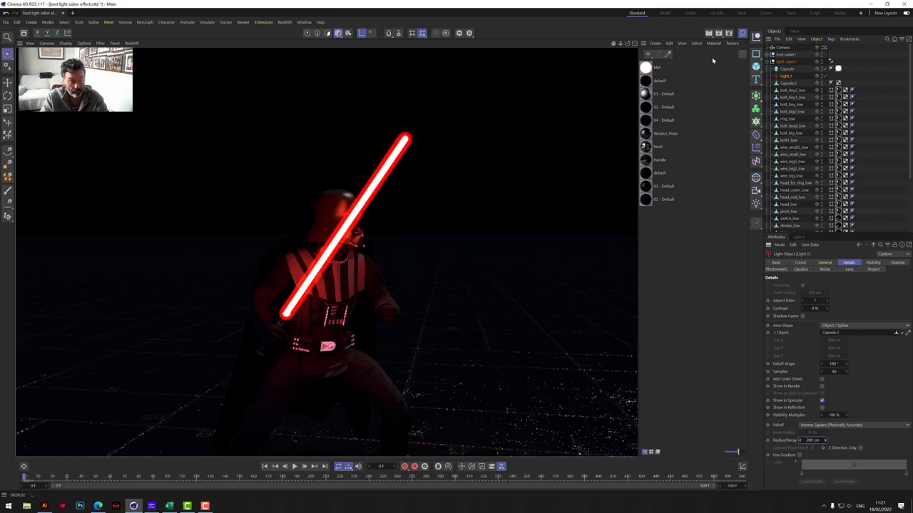
{"action": "double_click", "coordinate": [813, 440]}
{"action": "key", "text": "BackSpace"}
{"action": "type", "text": "100"}
{"action": "key", "text": "Return"}
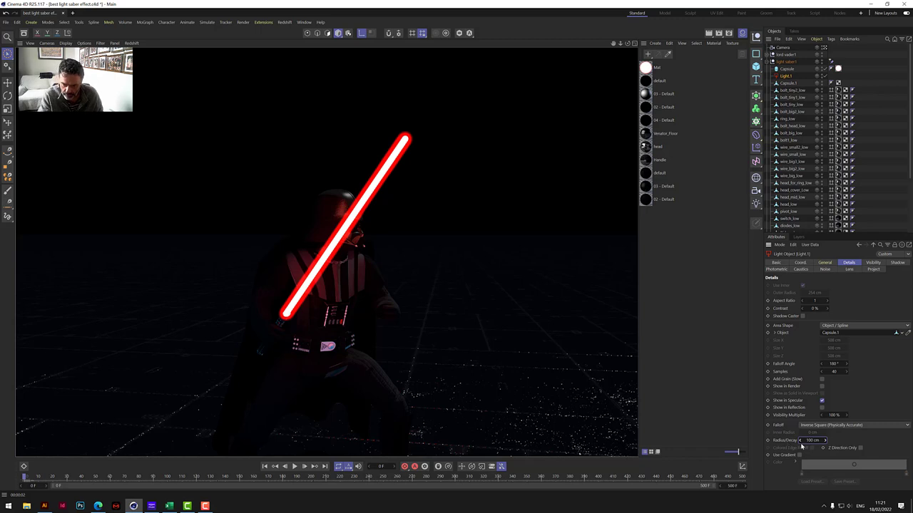
Try the area light with its falloff set to None and render the view
{"action": "type", "text": "300"}
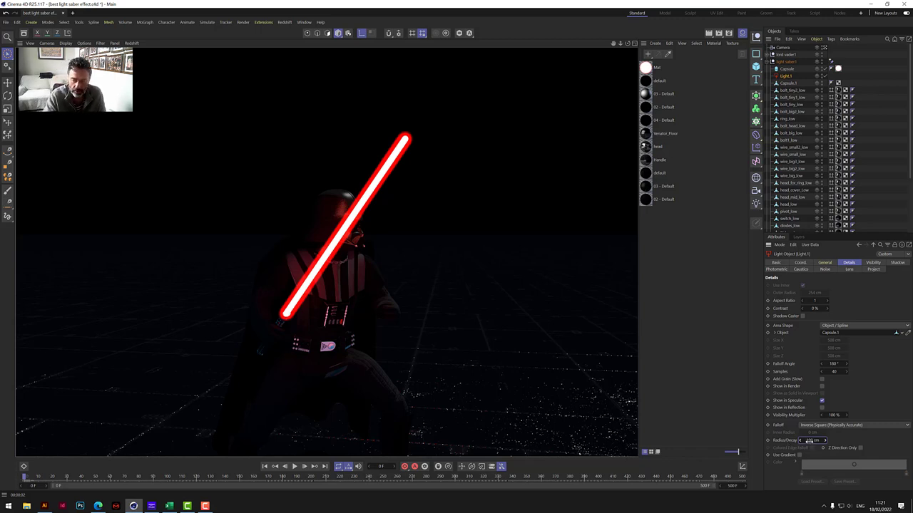
{"action": "left_click", "coordinate": [820, 425]}
{"action": "left_click", "coordinate": [822, 434]}
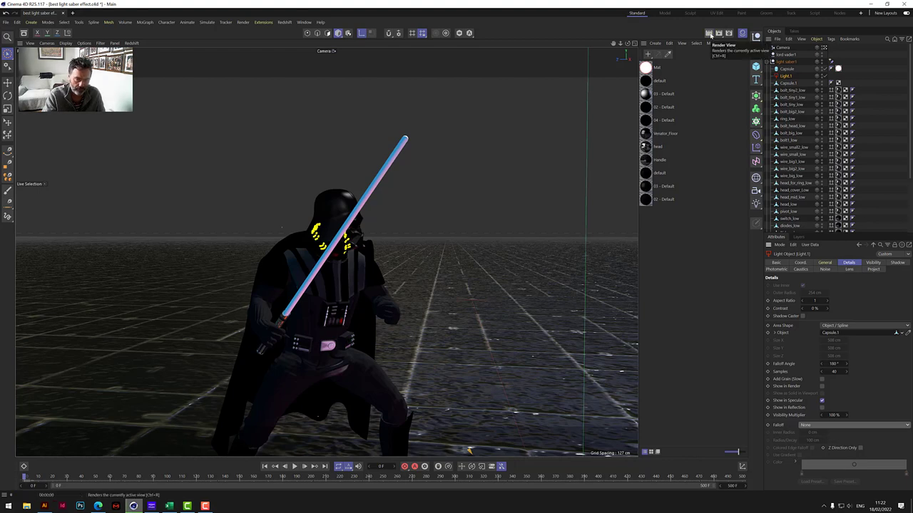
{"action": "left_click", "coordinate": [710, 35]}
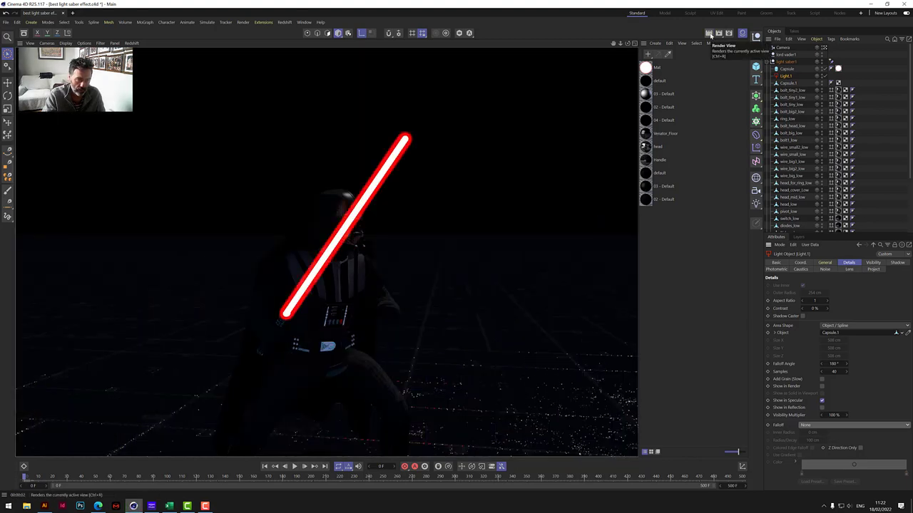
Set the light's falloff back to Inverse Square (Physically Accurate), try a 500 cm radius, and render the view
{"action": "left_click", "coordinate": [890, 427]}
{"action": "left_click", "coordinate": [820, 440]}
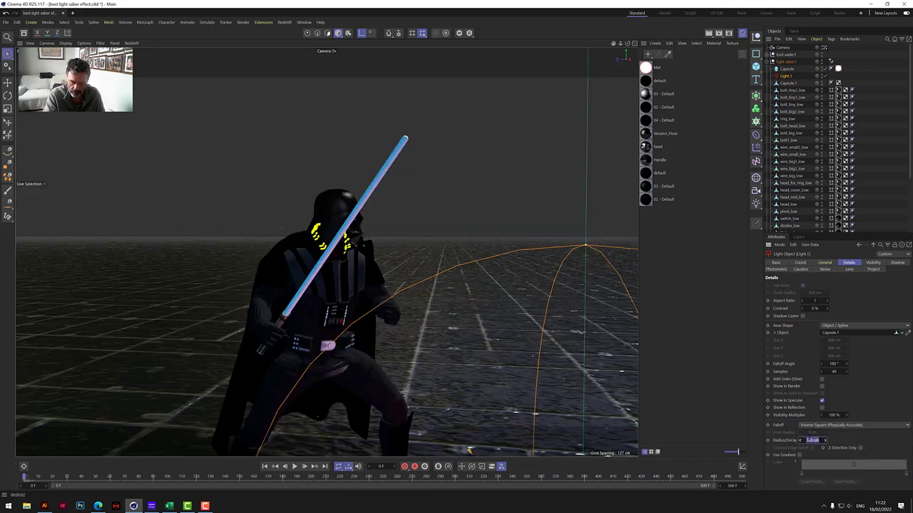
{"action": "type", "text": "520"}
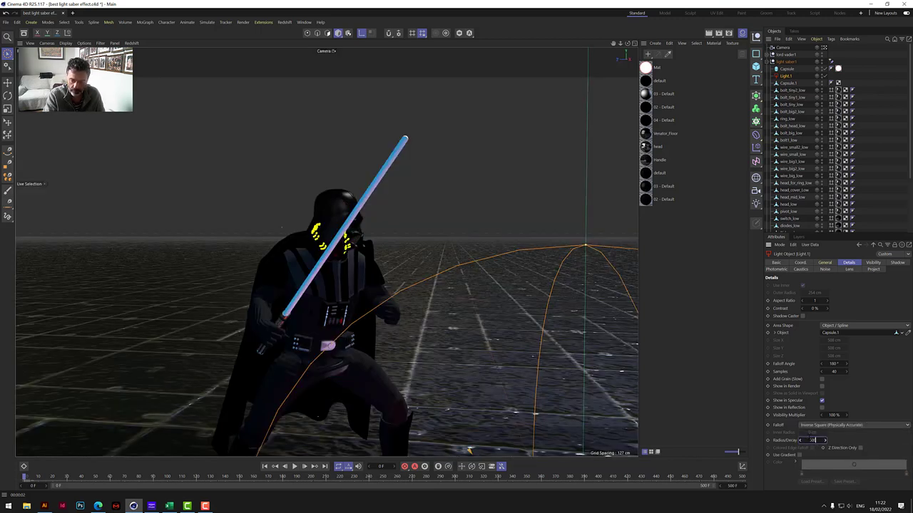
{"action": "key", "text": "Return"}
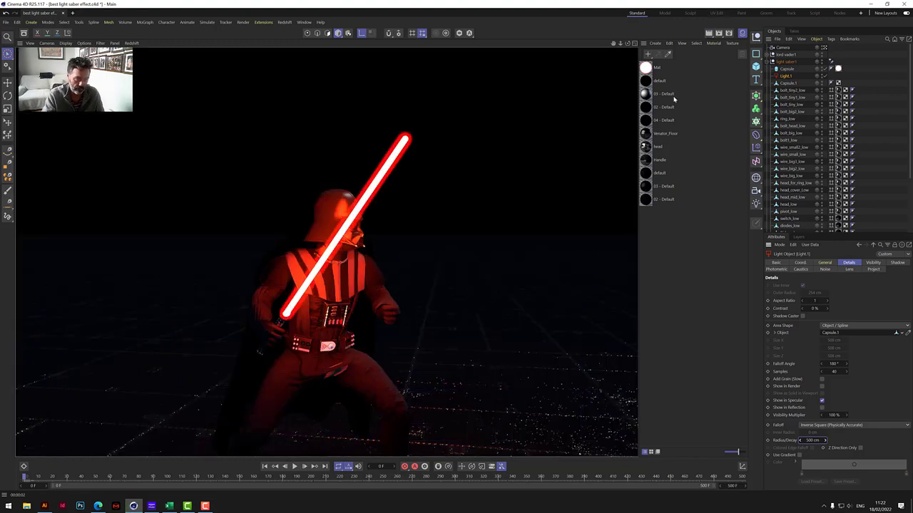
Set the light's falloff radius to 100 cm and render the view
{"action": "double_click", "coordinate": [817, 439]}
{"action": "type", "text": "50"}
{"action": "key", "text": "Return"}
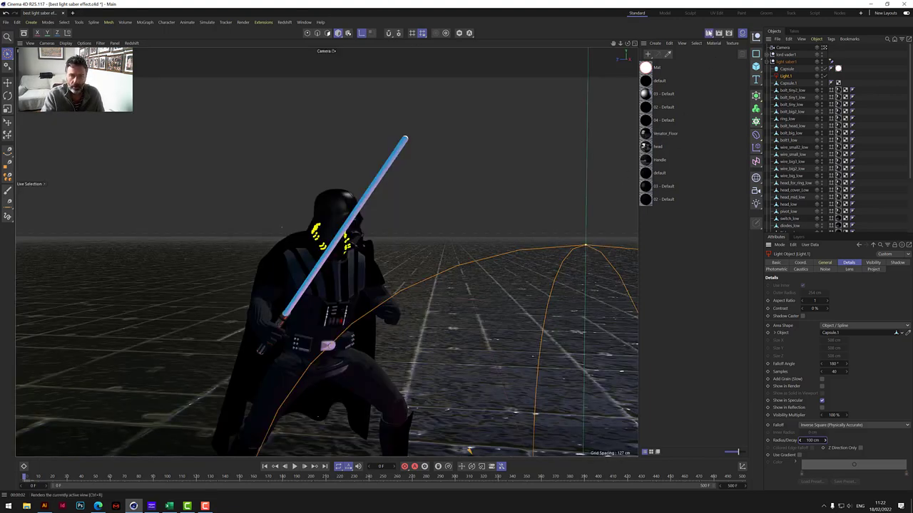
{"action": "left_click", "coordinate": [713, 37]}
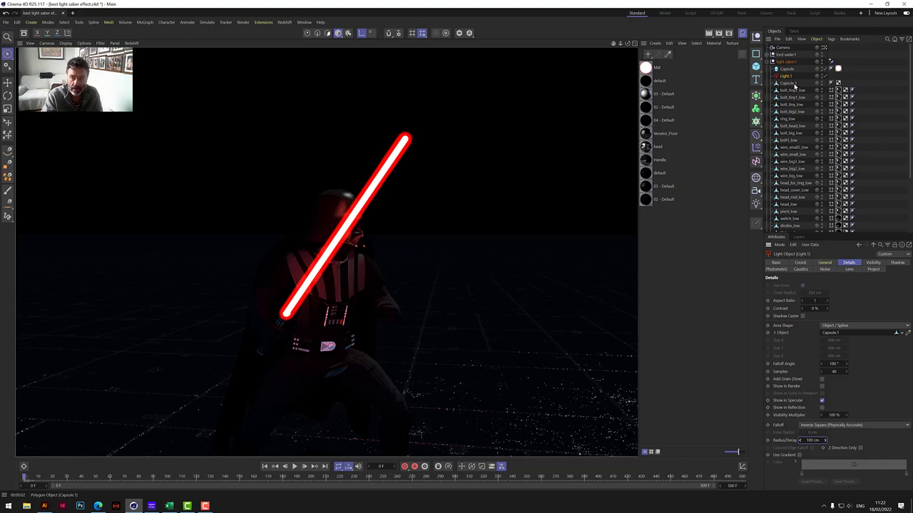
Render a close-up of Darth Vader's helmet and chest beside the blade to examine the red lighting
{"action": "mouse_move", "coordinate": [430, 261]}
{"action": "left_mouse_down", "text": "alt"}
{"action": "mouse_move", "coordinate": [399, 264]}
{"action": "mouse_move", "coordinate": [464, 258]}
{"action": "left_mouse_up", "text": "alt"}
{"action": "scroll", "coordinate": [407, 246], "scroll_direction": "up", "scroll_amount": 5}
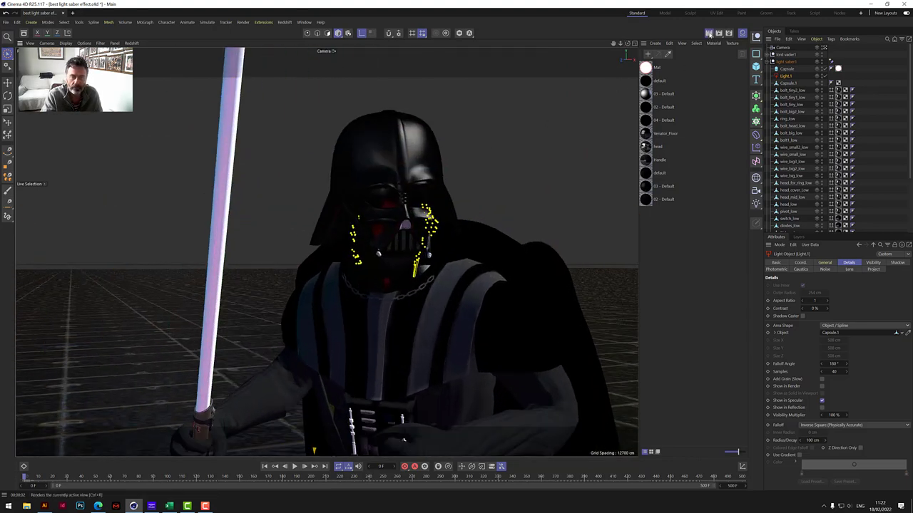
{"action": "left_click", "coordinate": [710, 34]}
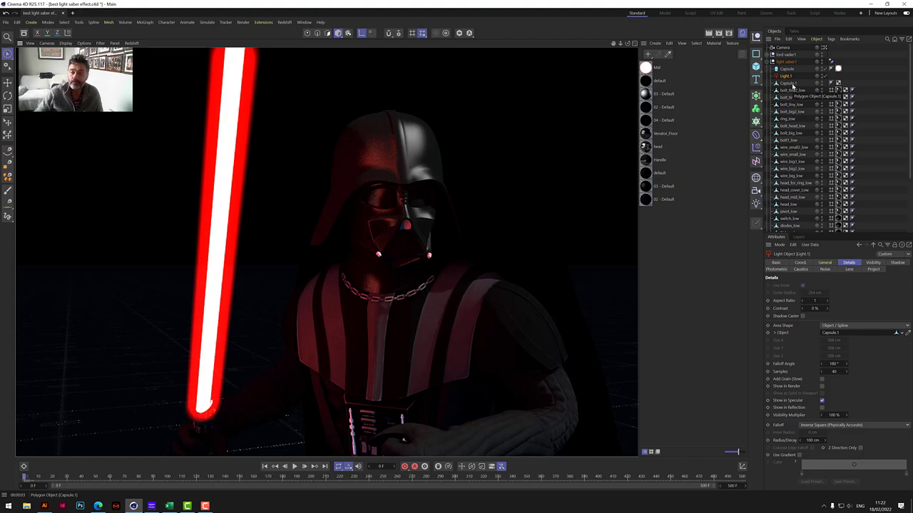
Render the animation to the Picture Viewer without saving, framing the figure and full blade, and stop the render partway
{"action": "left_click_drag", "start_coordinate": [617, 44], "coordinate": [620, 43]}
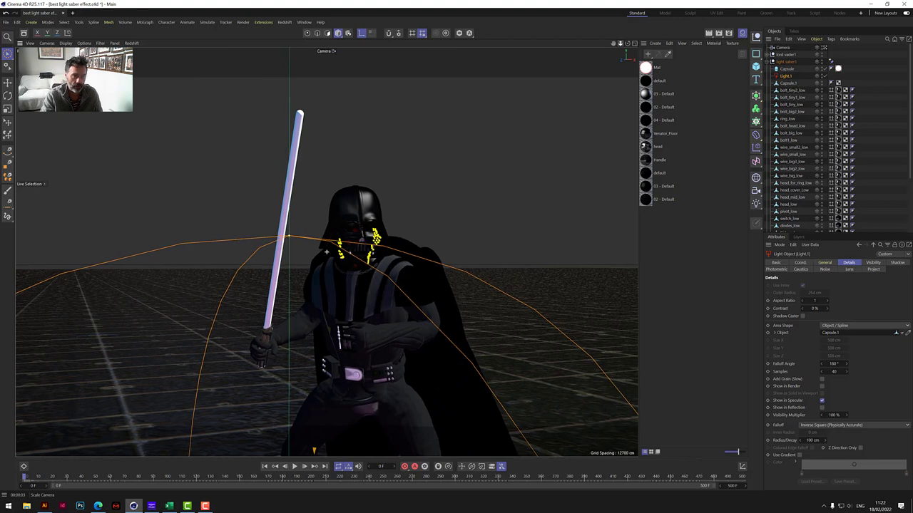
{"action": "left_click", "coordinate": [718, 33]}
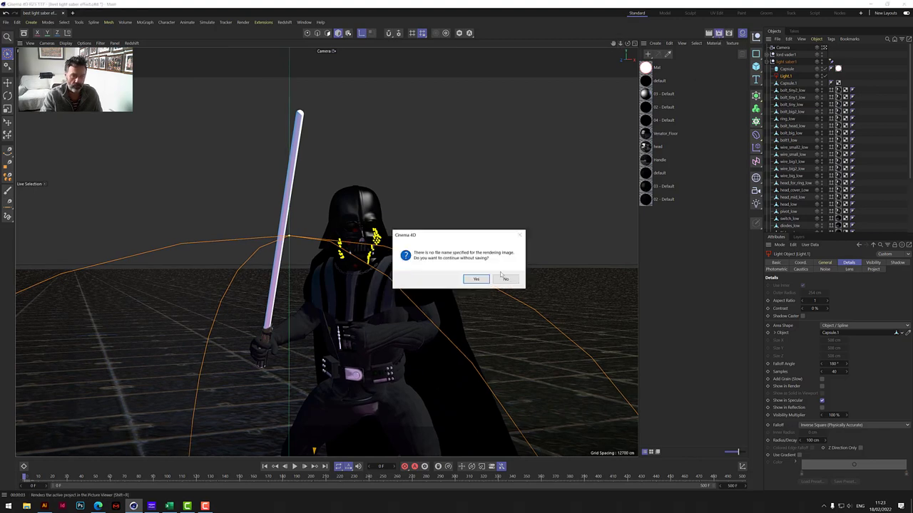
{"action": "left_click", "coordinate": [475, 279]}
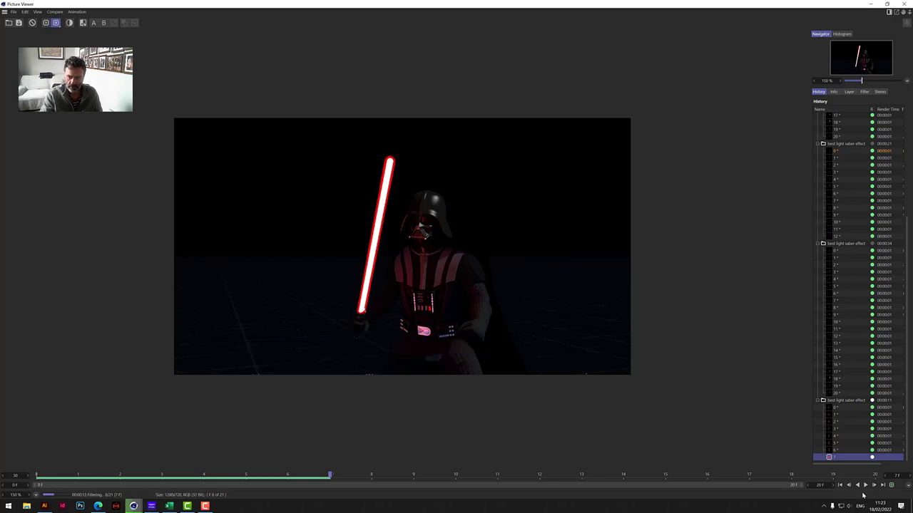
{"action": "left_click", "coordinate": [32, 23]}
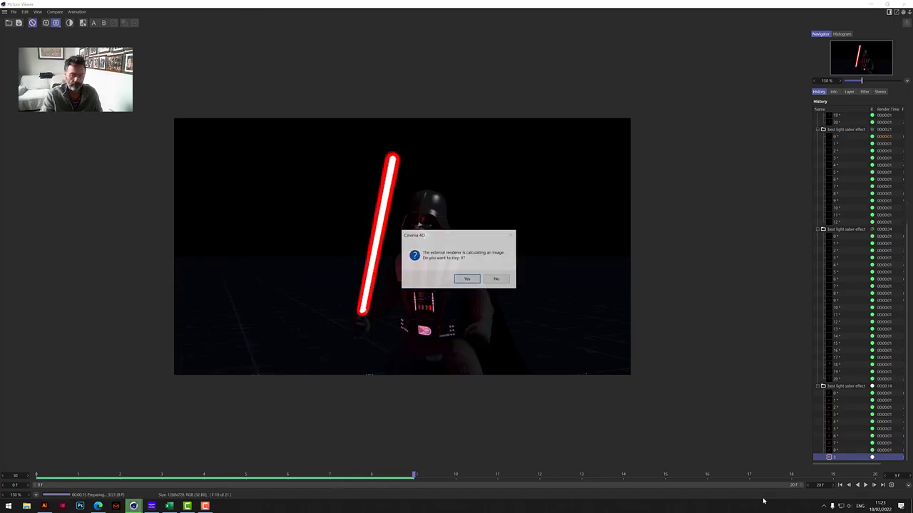
{"action": "left_click", "coordinate": [467, 278]}
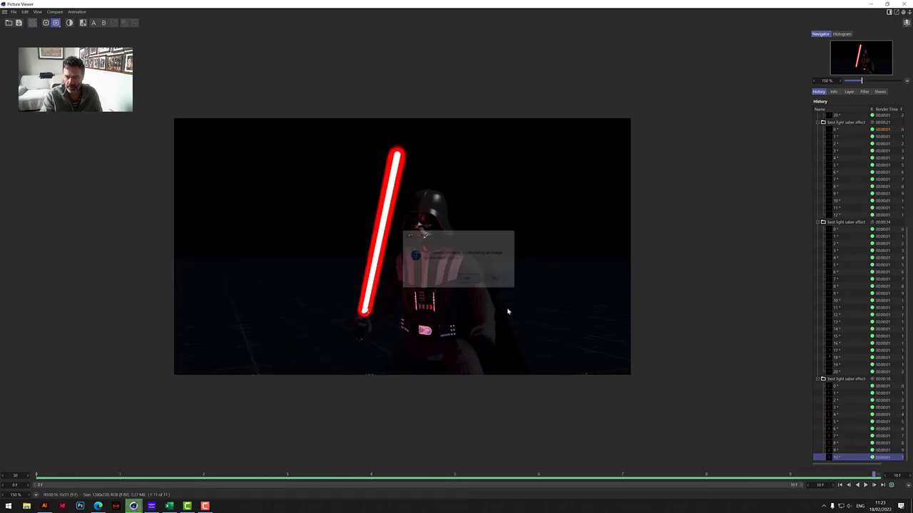
Play the rendered frames from the start to check the saber's light in motion, and close the Picture Viewer
{"action": "left_click", "coordinate": [839, 485]}
{"action": "left_click", "coordinate": [864, 485]}
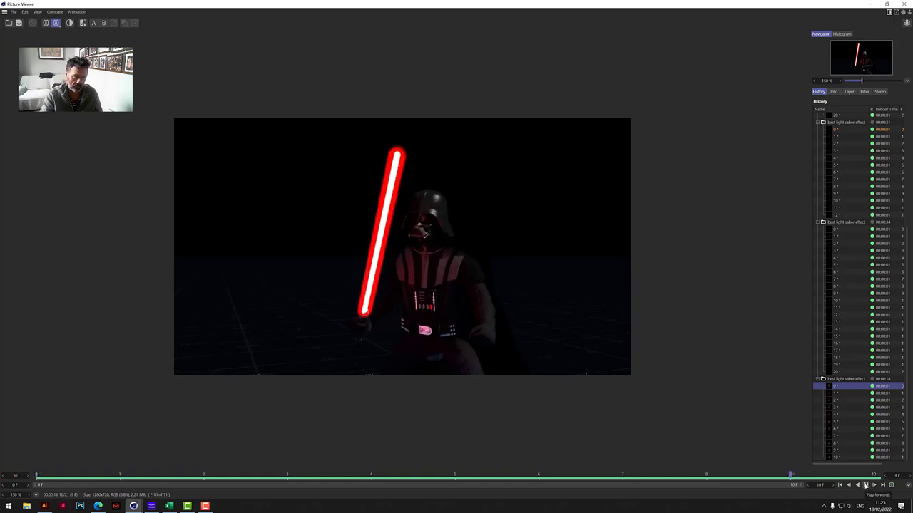
{"action": "left_click", "coordinate": [866, 486]}
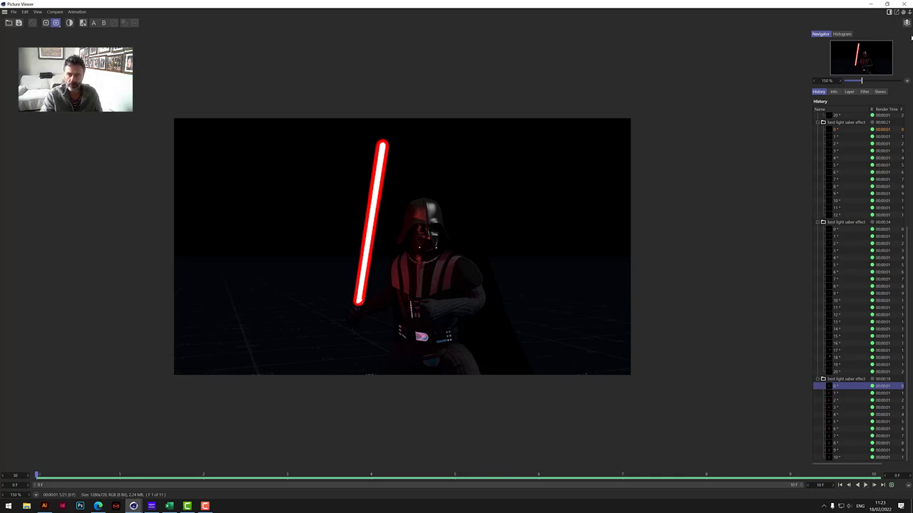
{"action": "left_click", "coordinate": [904, 4]}
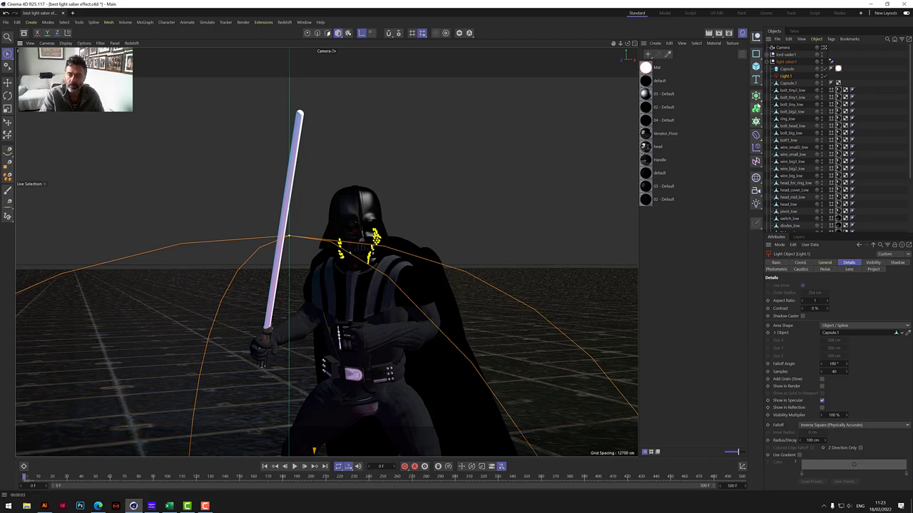
Add a Taper deformer under the original Capsule blade and fit it to its parent
{"action": "left_click", "coordinate": [878, 127]}
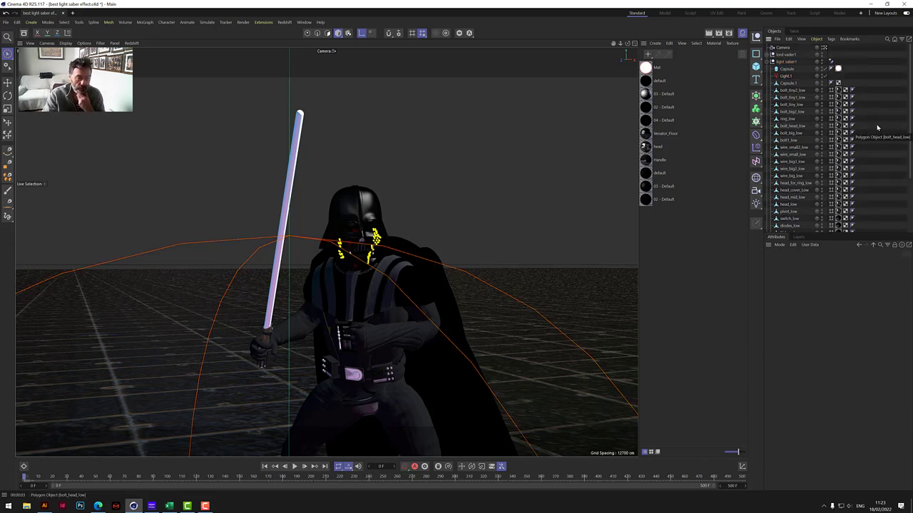
{"action": "left_click", "coordinate": [787, 69]}
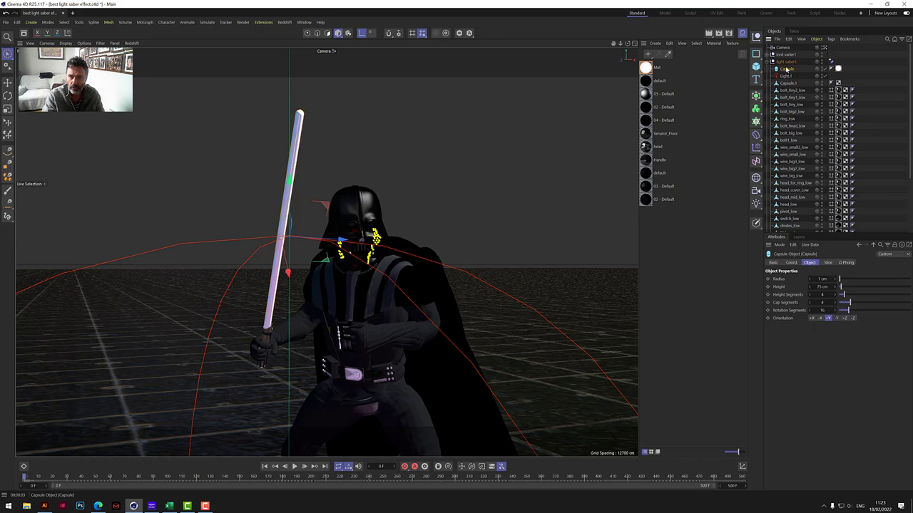
{"action": "left_click", "coordinate": [756, 136]}
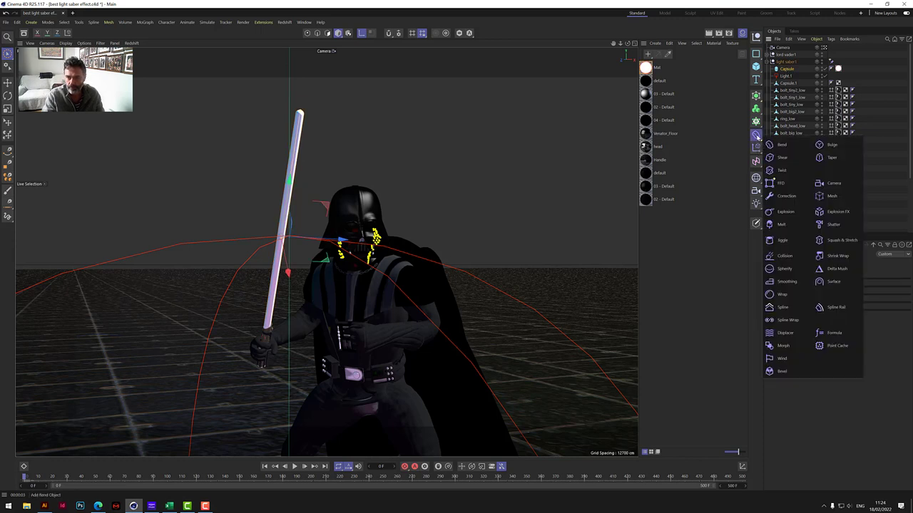
{"action": "left_click", "coordinate": [820, 157]}
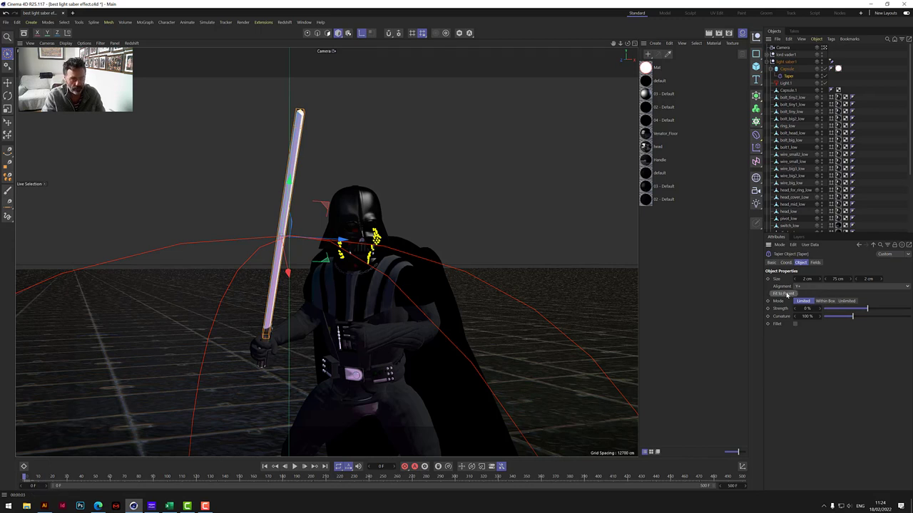
Set the Taper deformer's curvature to 0% and its strength to 40%
{"action": "left_click_drag", "start_coordinate": [852, 316], "coordinate": [780, 326]}
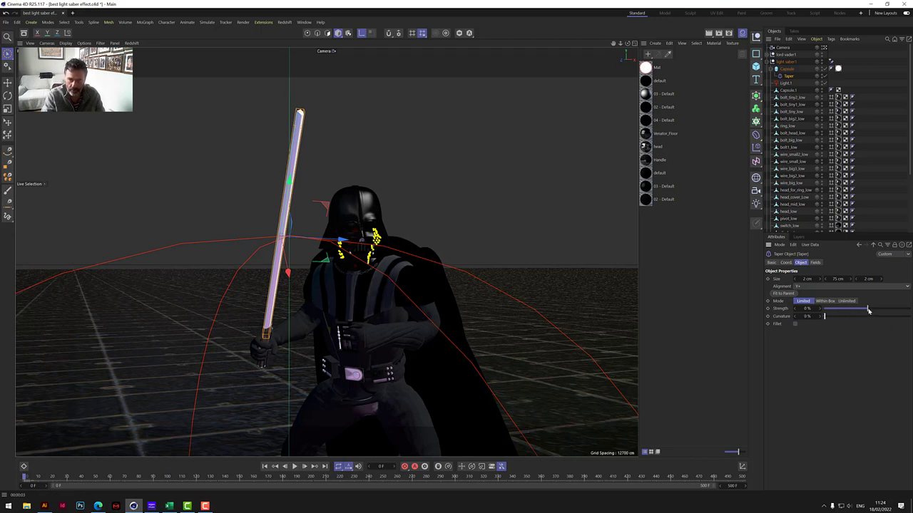
{"action": "mouse_move", "coordinate": [869, 311]}
{"action": "left_mouse_down"}
{"action": "mouse_move", "coordinate": [893, 308]}
{"action": "mouse_move", "coordinate": [883, 308]}
{"action": "left_mouse_up"}
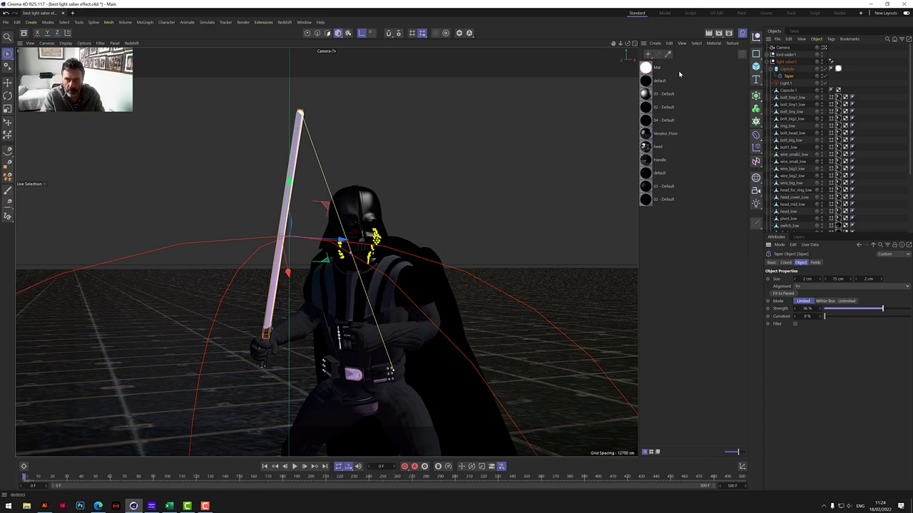
{"action": "mouse_move", "coordinate": [889, 316]}
{"action": "left_mouse_down"}
{"action": "mouse_move", "coordinate": [837, 315]}
{"action": "mouse_move", "coordinate": [886, 318]}
{"action": "left_mouse_up"}
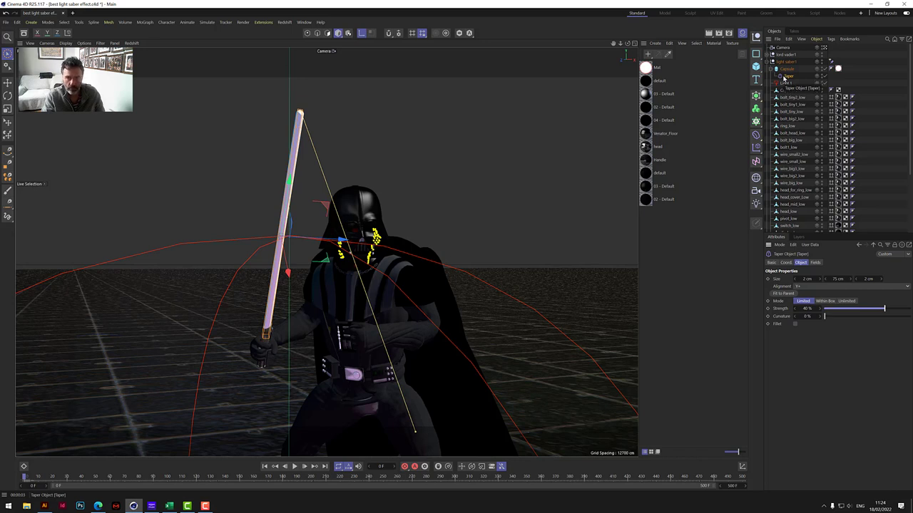
Copy the Taper deformer into the Capsule.1 object and render the view to check the tapered blade
{"action": "left_click_drag", "start_coordinate": [784, 77], "coordinate": [792, 95]}
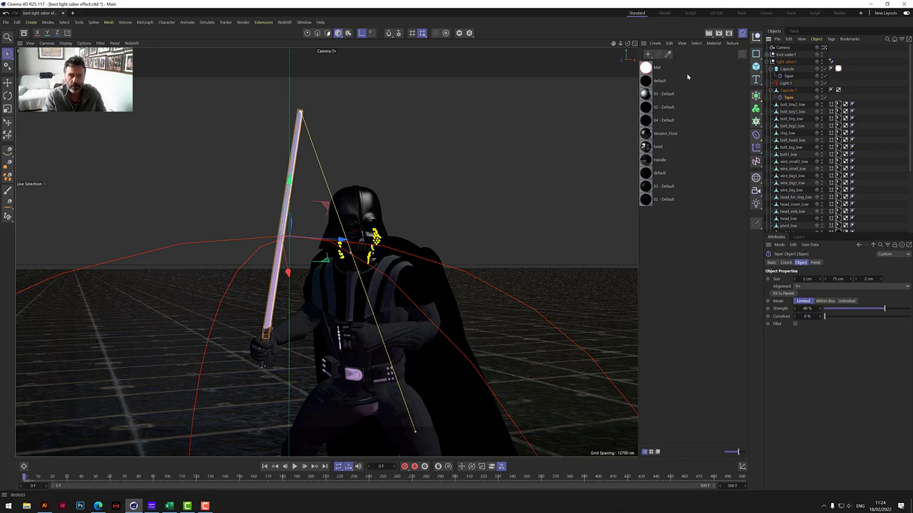
{"action": "left_click", "coordinate": [709, 35]}
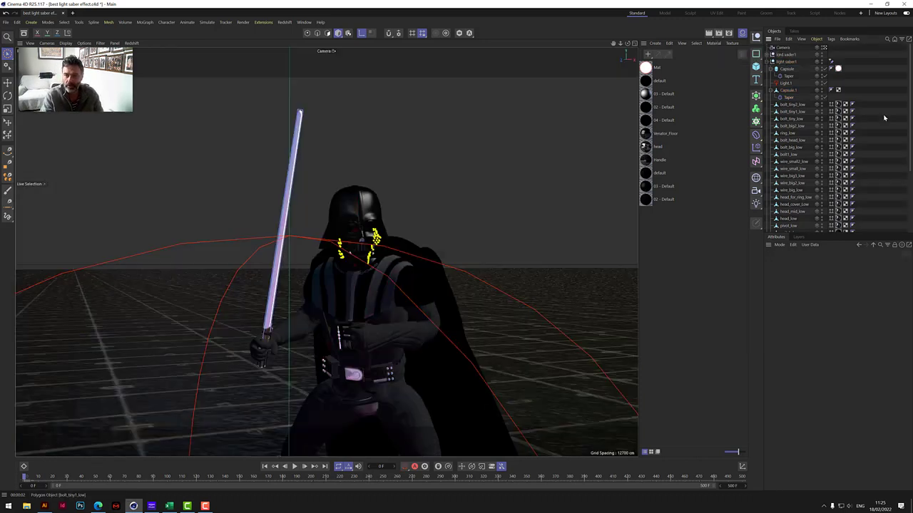
{"action": "left_click", "coordinate": [887, 120]}
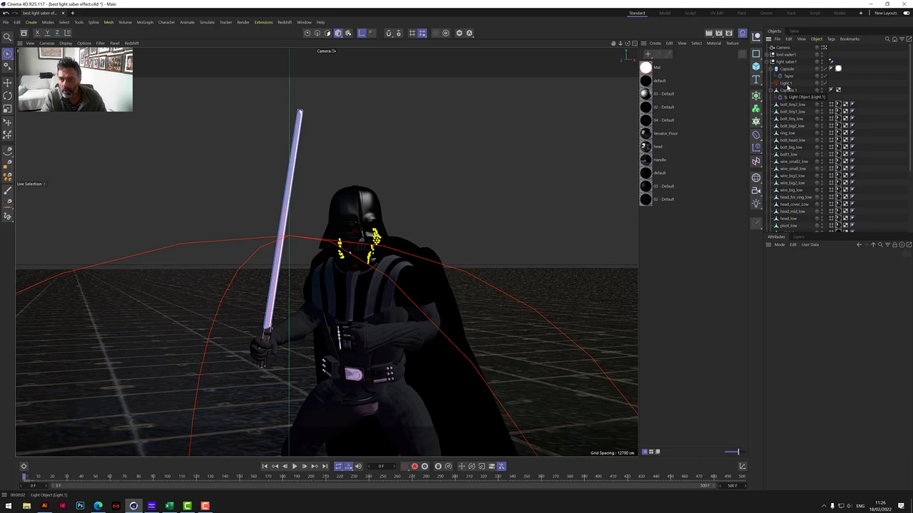
Add an XPresso tag to the Light.1 area light
{"action": "left_click", "coordinate": [787, 83]}
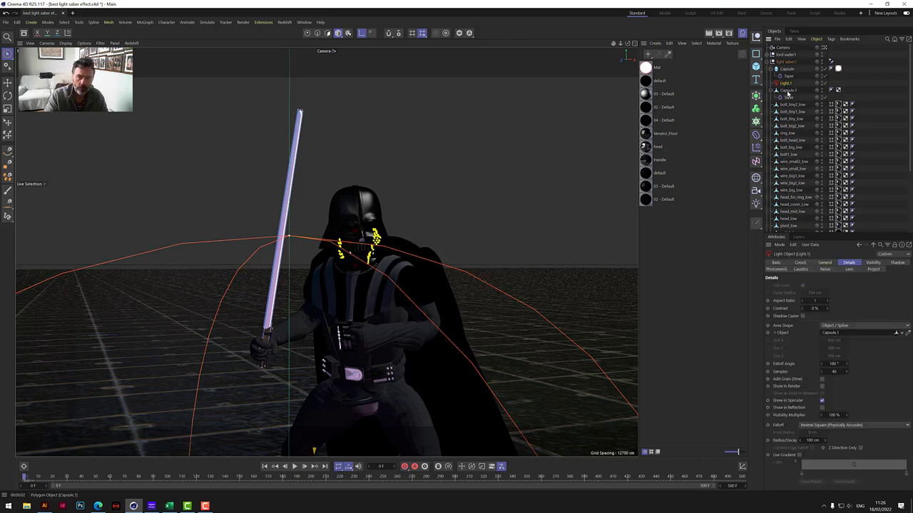
{"action": "right_click", "coordinate": [786, 83]}
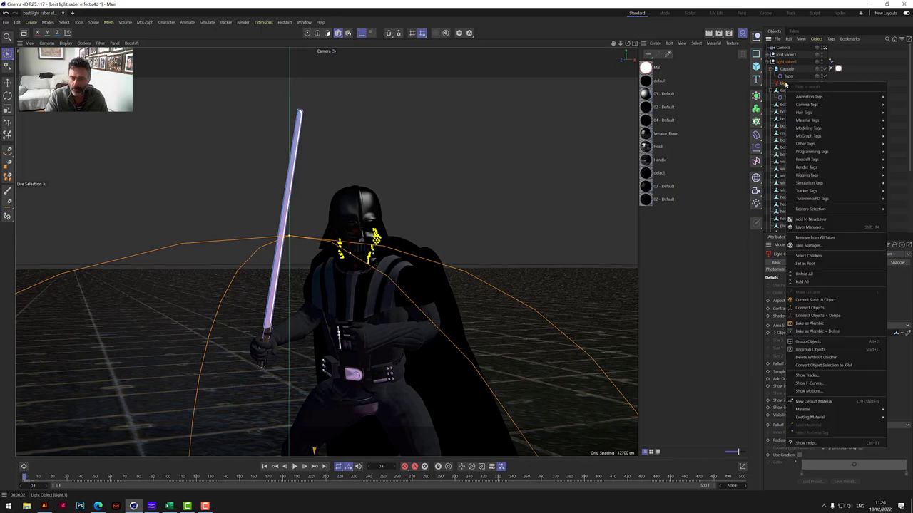
{"action": "mouse_move", "coordinate": [827, 152]}
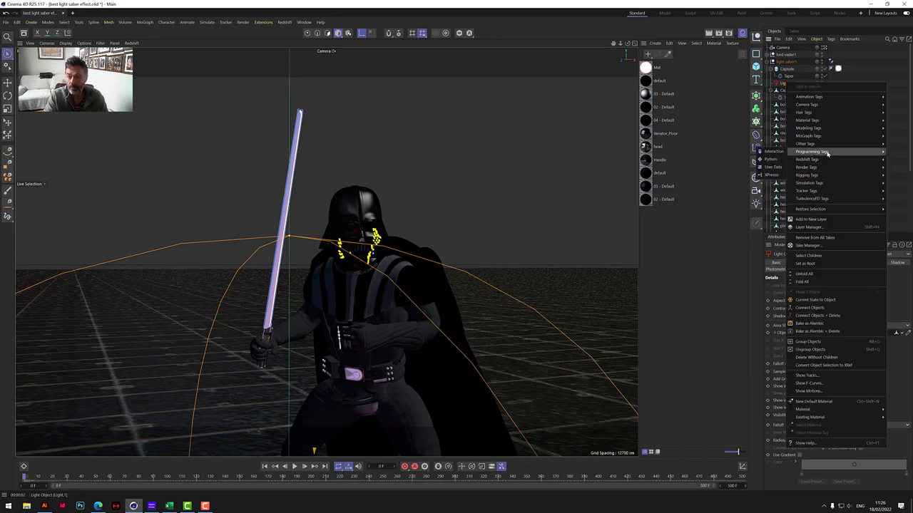
{"action": "left_click", "coordinate": [774, 179]}
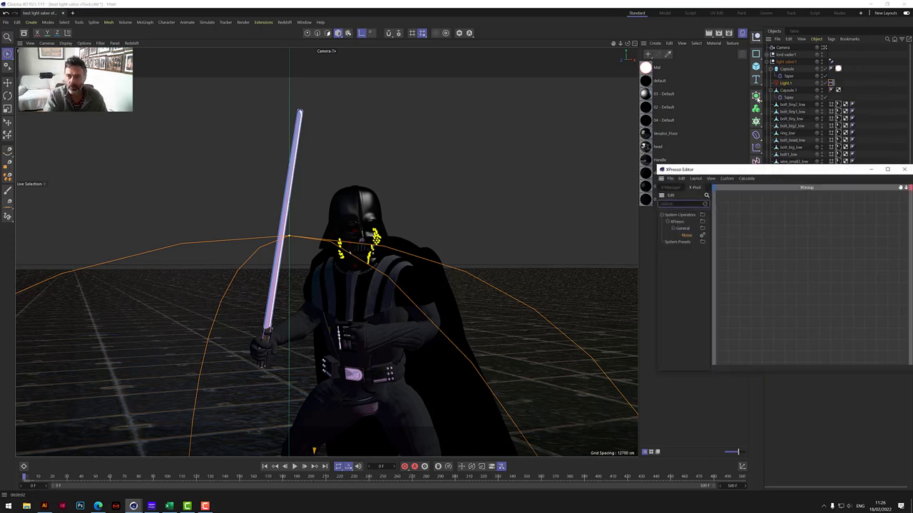
Add the Light.1 object and a Noise operator as nodes in the XPresso graph
{"action": "left_click", "coordinate": [788, 84]}
{"action": "left_click_drag", "start_coordinate": [876, 243], "coordinate": [876, 255]}
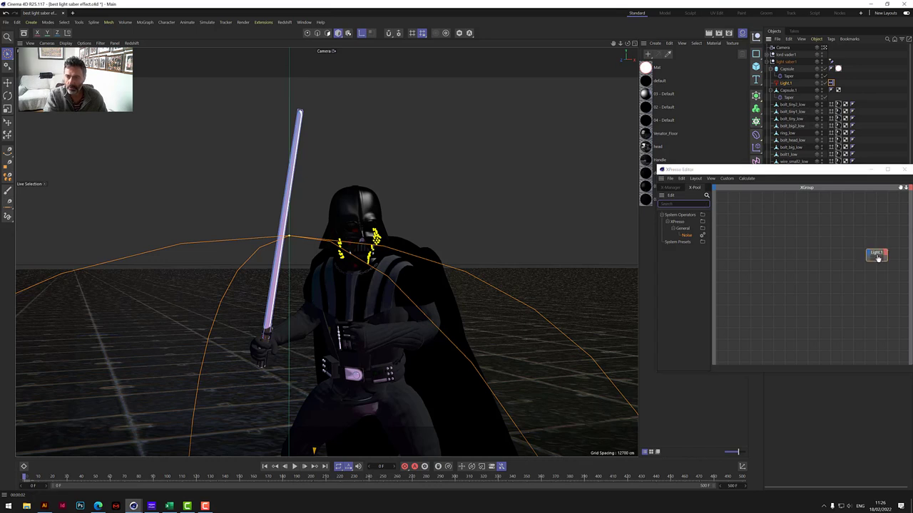
{"action": "left_click", "coordinate": [678, 205]}
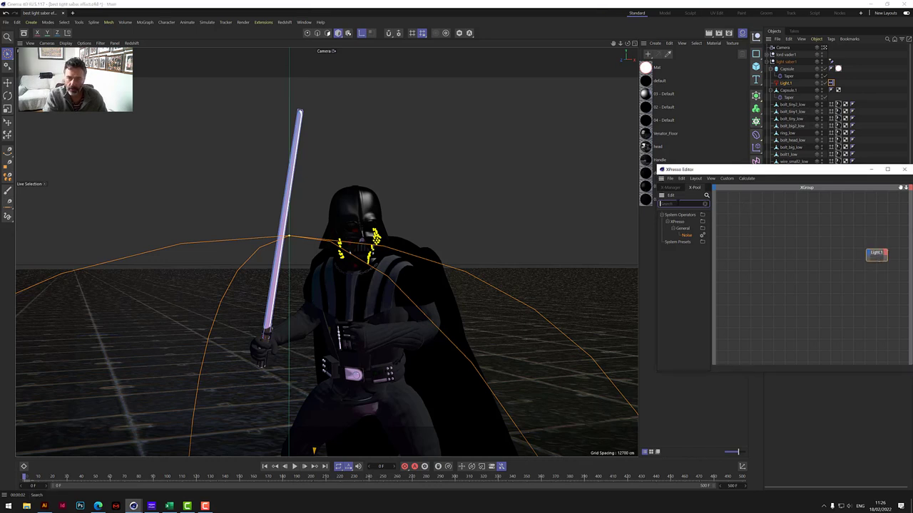
{"action": "type", "text": "noise"}
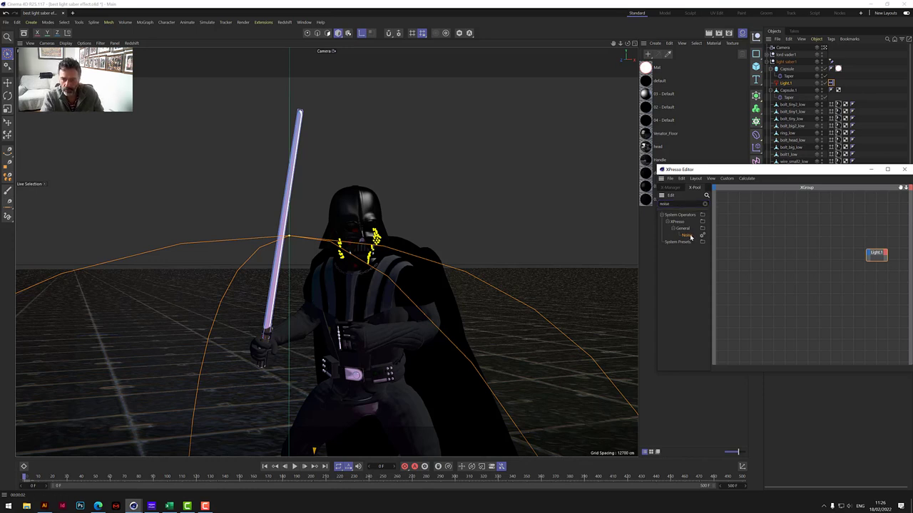
{"action": "left_click_drag", "start_coordinate": [690, 238], "coordinate": [779, 253]}
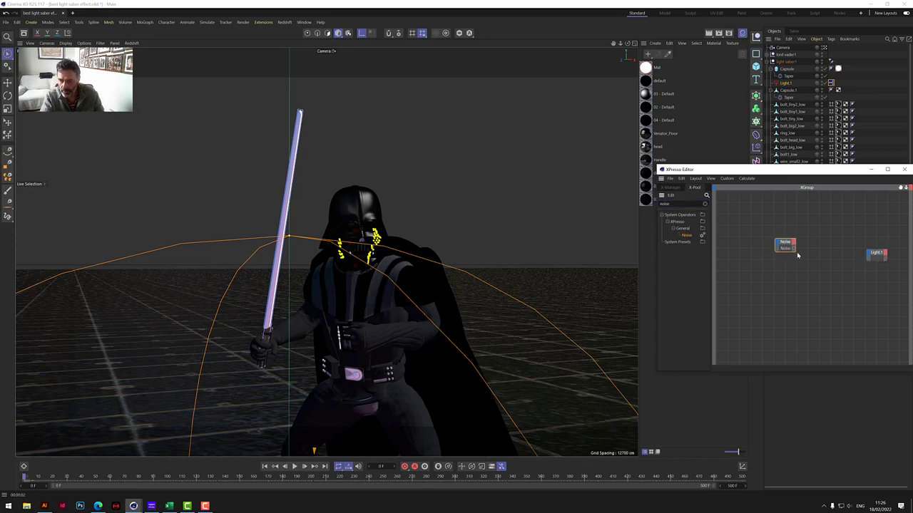
Enlarge both nodes and connect the Noise output to Light.1's General Intensity input
{"action": "left_click_drag", "start_coordinate": [878, 253], "coordinate": [865, 282]}
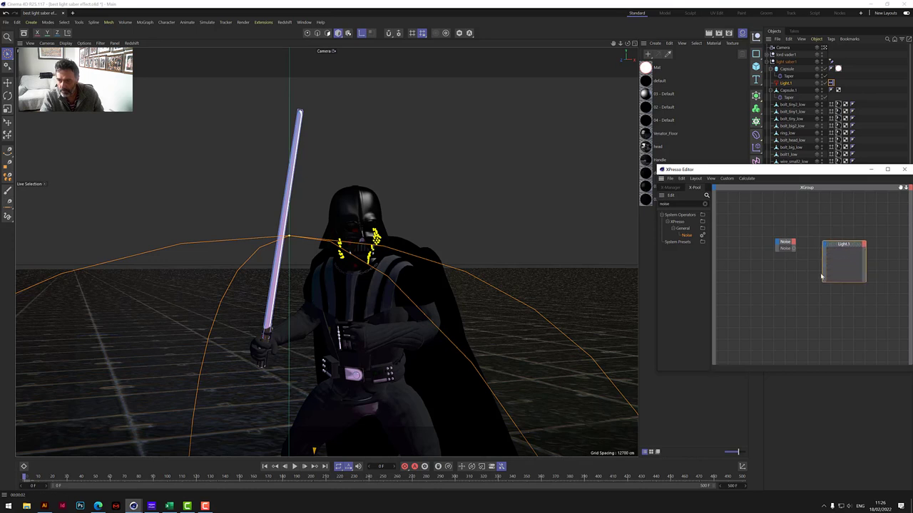
{"action": "left_click", "coordinate": [775, 251]}
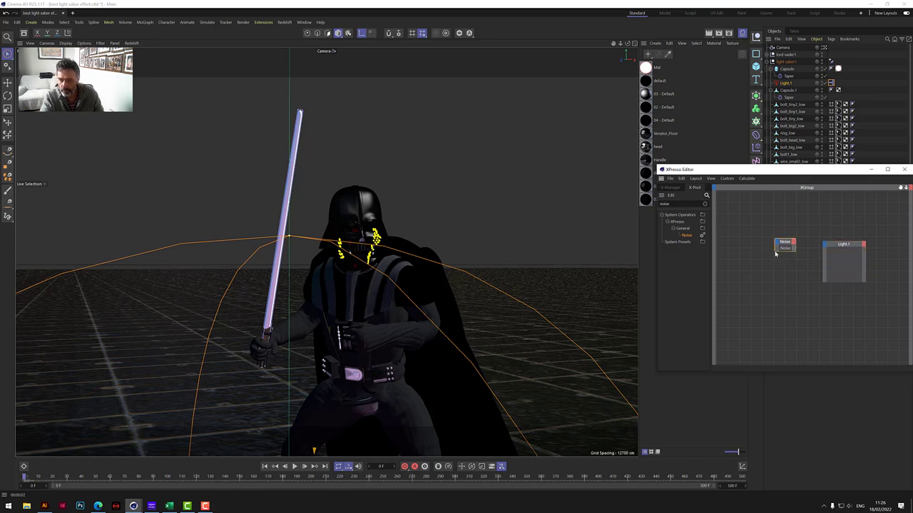
{"action": "left_click_drag", "start_coordinate": [774, 250], "coordinate": [755, 273]}
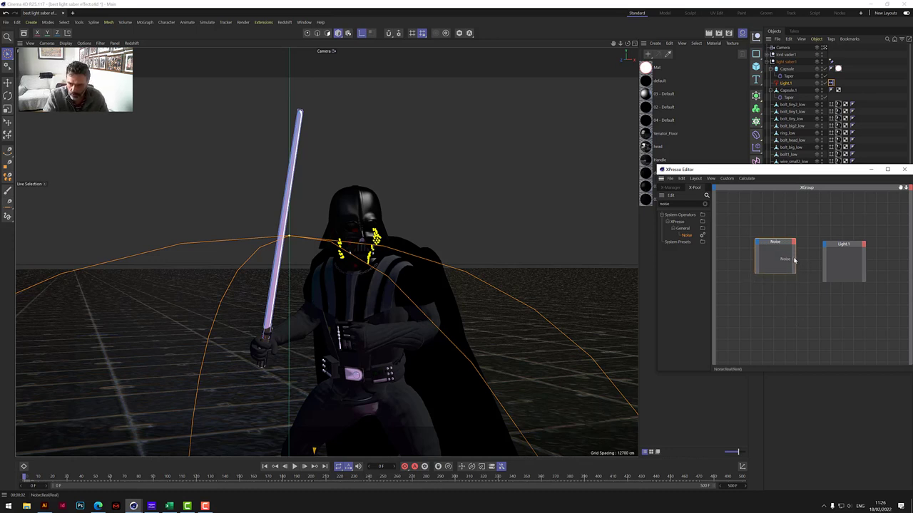
{"action": "left_click_drag", "start_coordinate": [794, 261], "coordinate": [825, 246]}
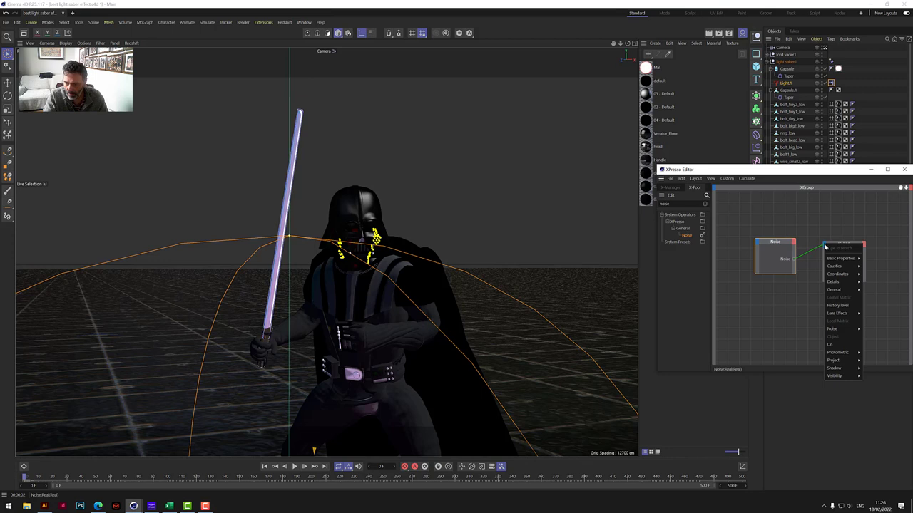
{"action": "mouse_move", "coordinate": [846, 284]}
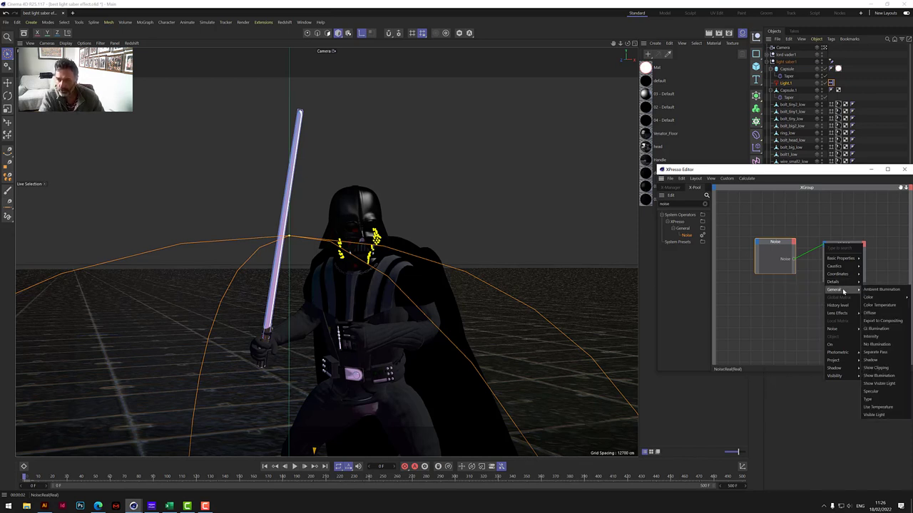
{"action": "left_click", "coordinate": [877, 338]}
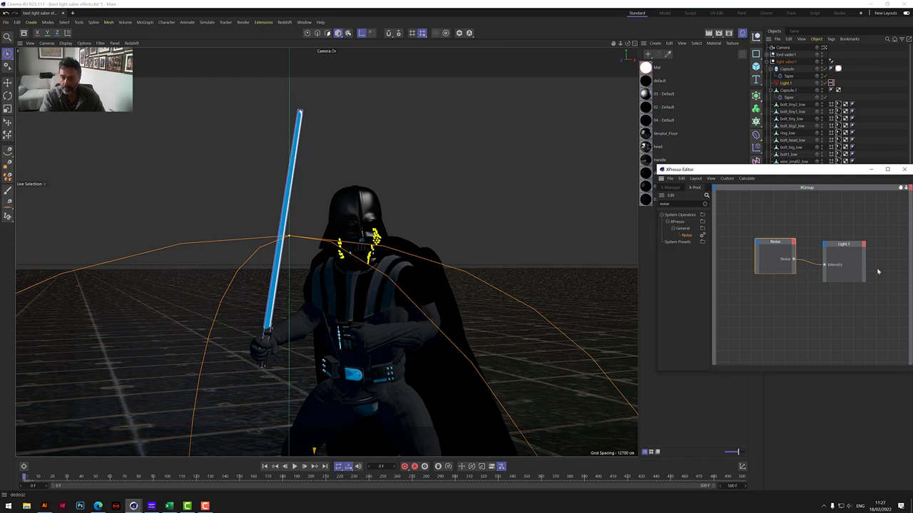
Set the Noise operator's frequency to 200 and its scale to 5
{"action": "left_click_drag", "start_coordinate": [837, 171], "coordinate": [525, 89]}
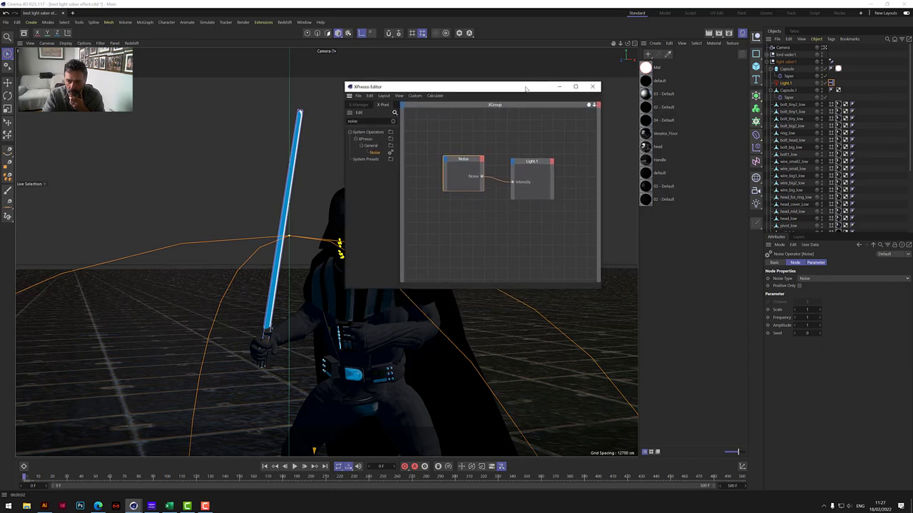
{"action": "left_click", "coordinate": [807, 317]}
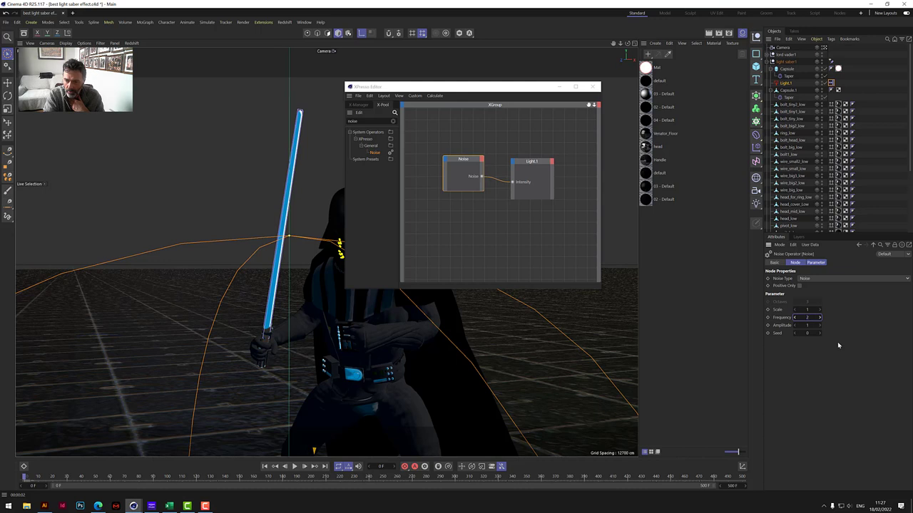
{"action": "type", "text": "200"}
{"action": "key", "text": "Return"}
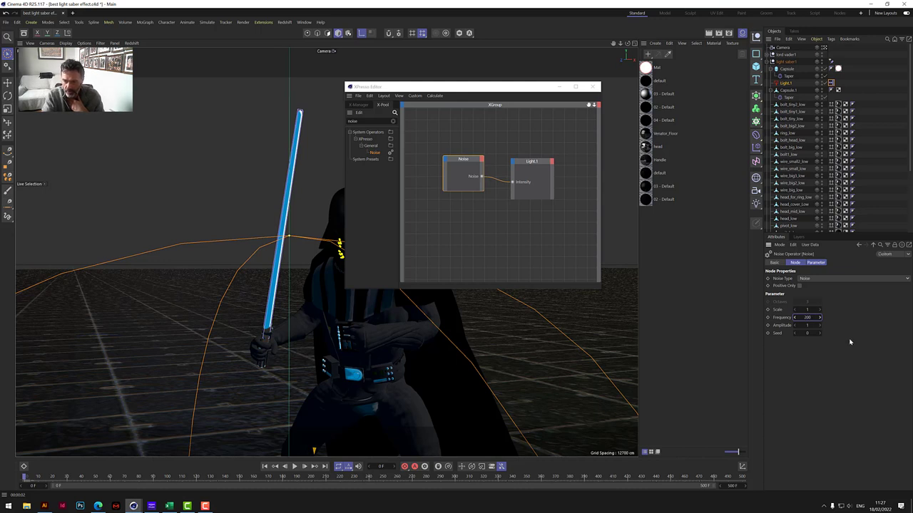
{"action": "left_click", "coordinate": [806, 309]}
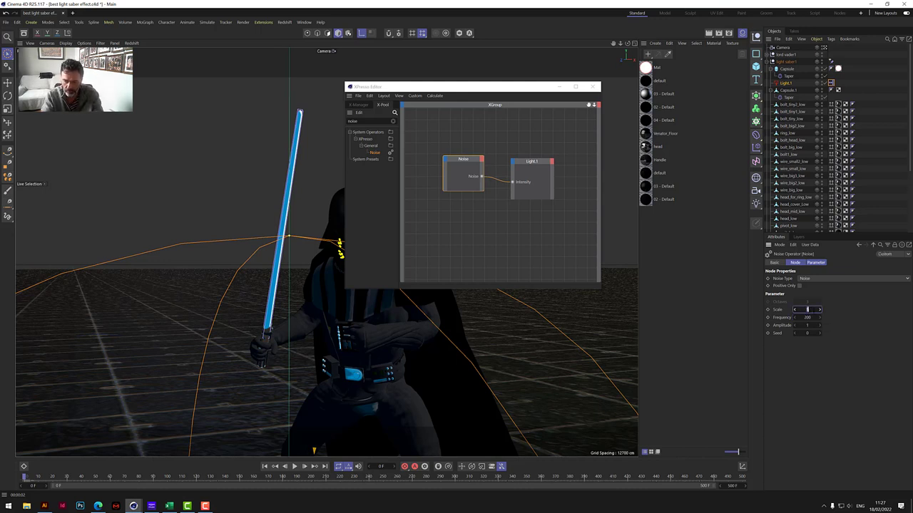
{"action": "type", "text": "5"}
Set the Noise operator's amplitude to 3, enable Positive Only, and close the XPresso Editor
{"action": "left_click", "coordinate": [806, 325]}
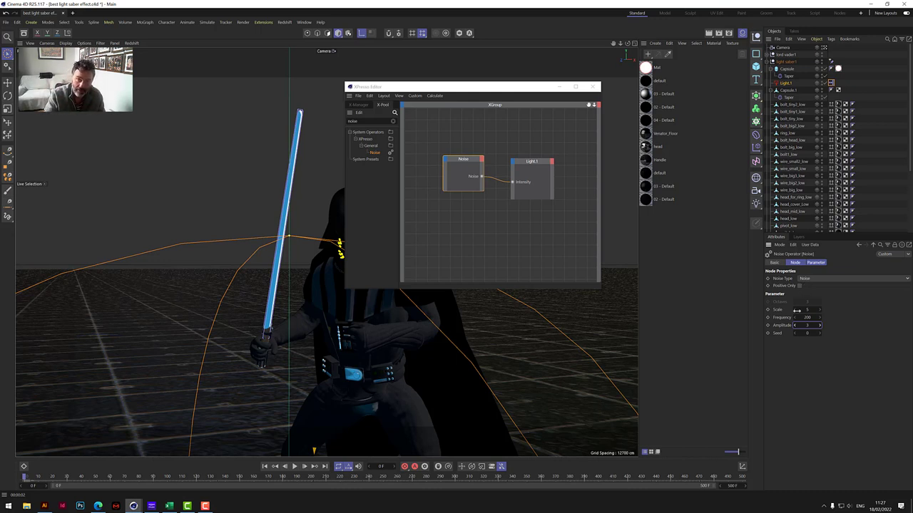
{"action": "left_click", "coordinate": [799, 286]}
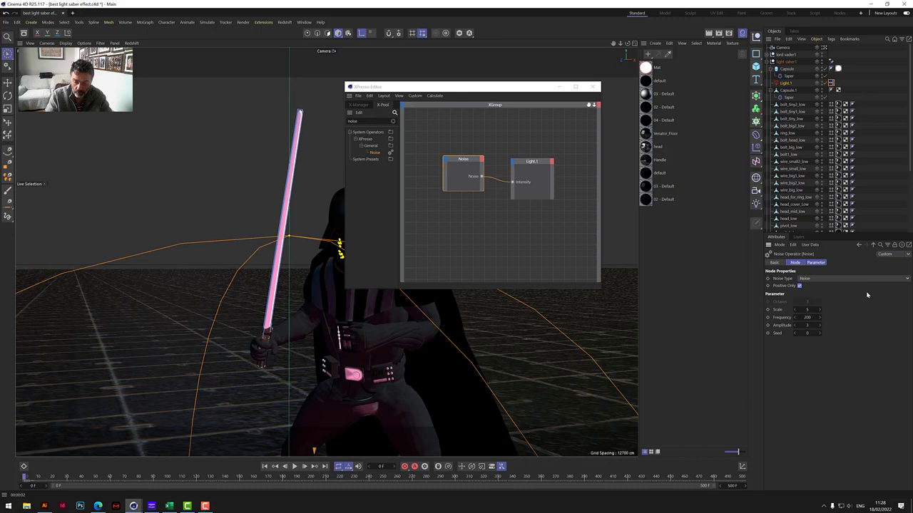
{"action": "left_click_drag", "start_coordinate": [539, 91], "coordinate": [591, 200]}
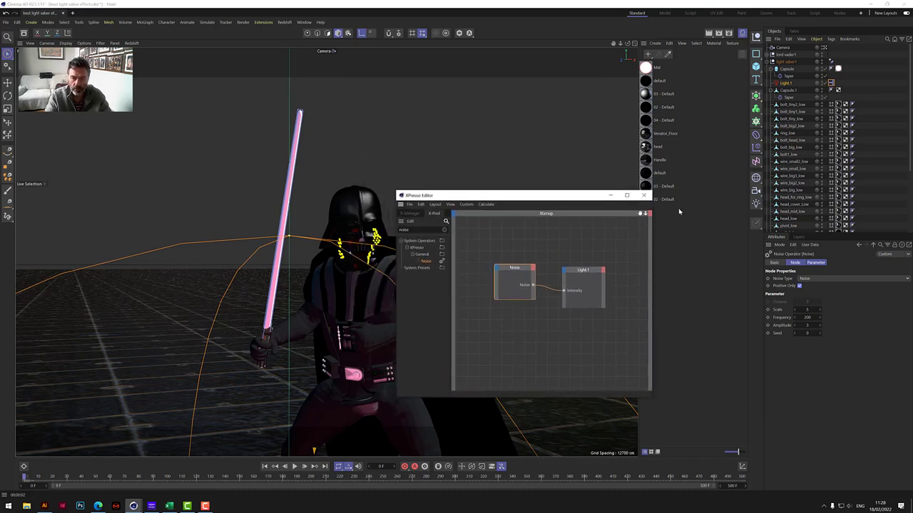
{"action": "left_click", "coordinate": [644, 195]}
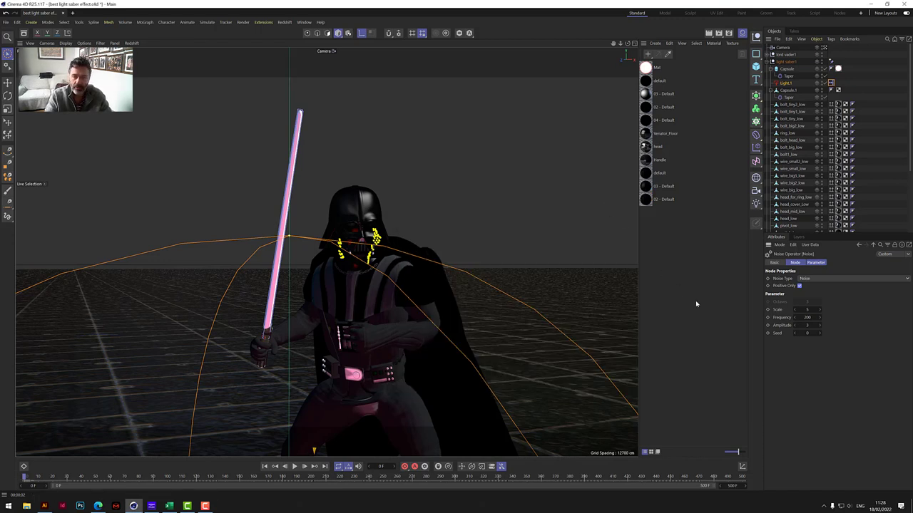
Show Light.1's General settings and play the animation to check how its intensity changes over time
{"action": "left_click", "coordinate": [785, 83]}
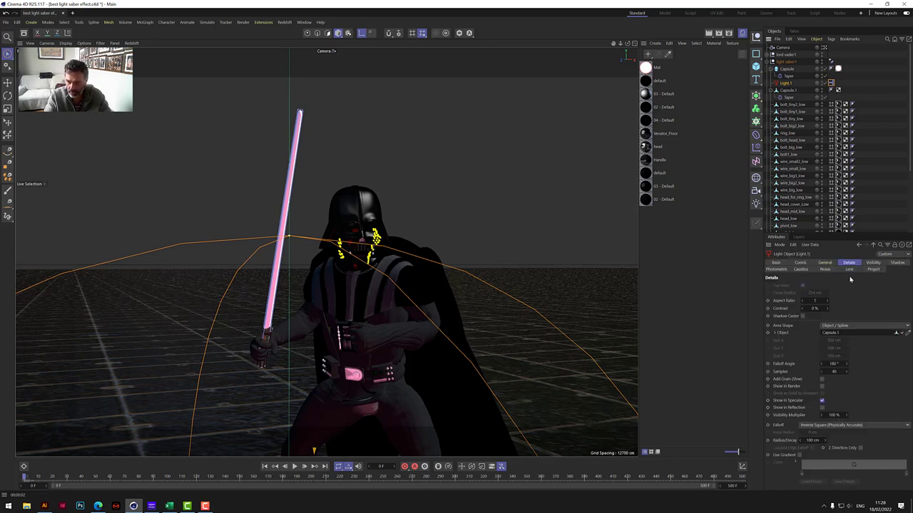
{"action": "left_click", "coordinate": [824, 262]}
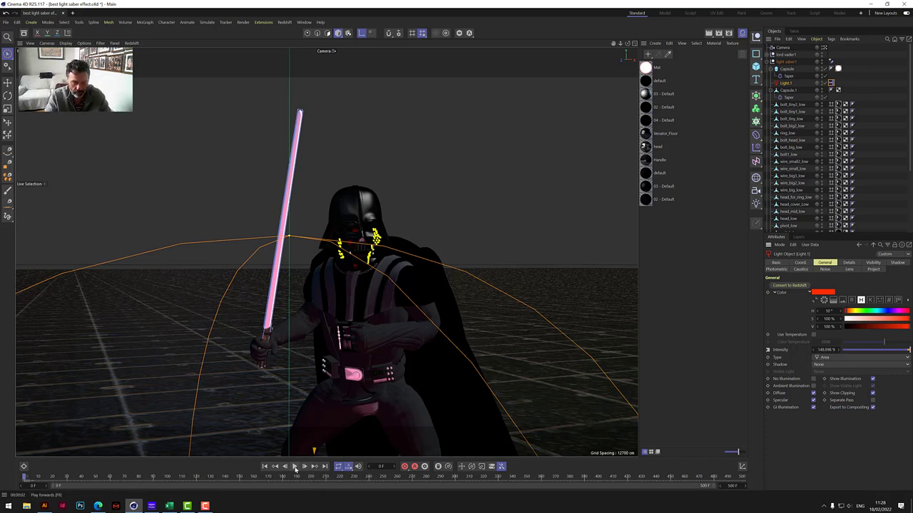
{"action": "left_click", "coordinate": [295, 467]}
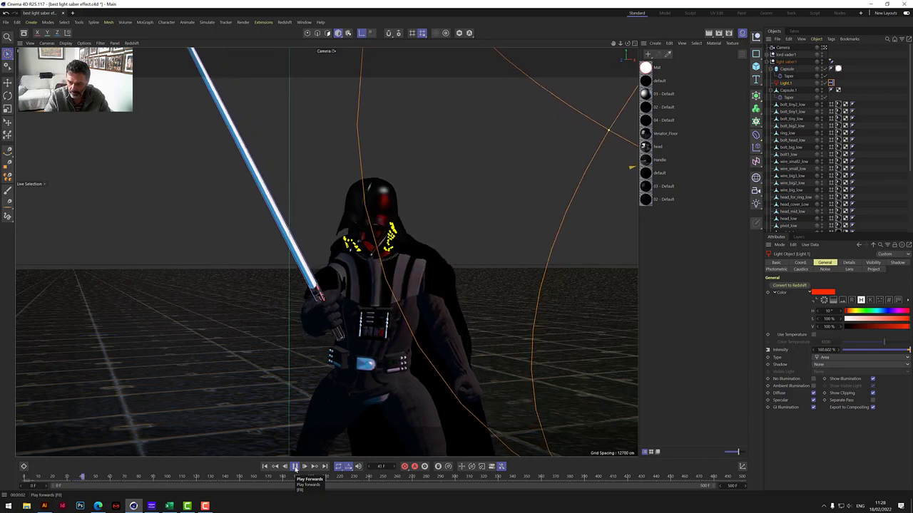
{"action": "left_click", "coordinate": [296, 467]}
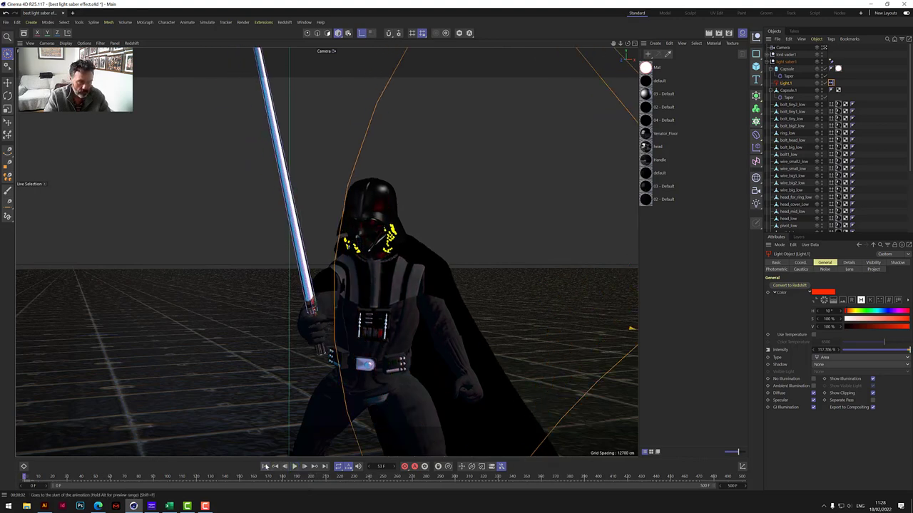
Return to the first frame and render the animation to the Picture Viewer
{"action": "left_click", "coordinate": [266, 466]}
{"action": "left_click", "coordinate": [718, 33]}
{"action": "left_click", "coordinate": [476, 280]}
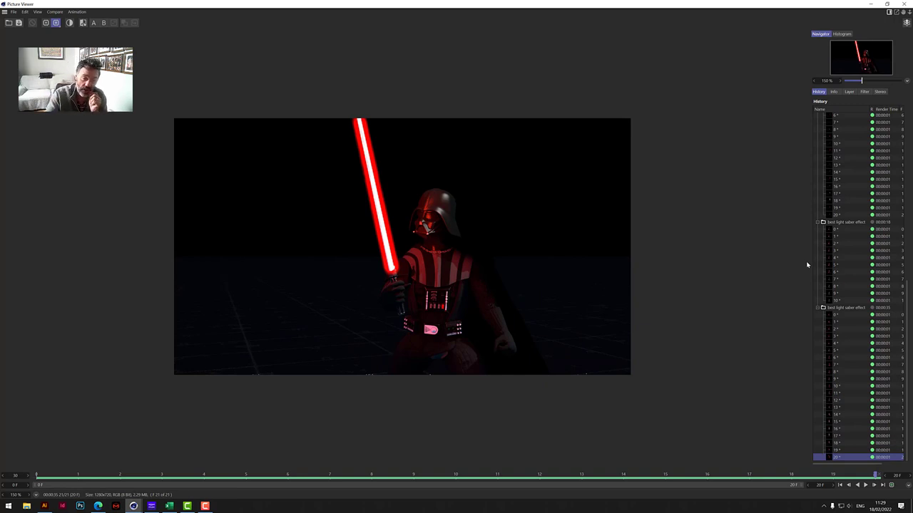
Play the newly rendered frames from the start to check the light's flicker on the Darth Vader model
{"action": "left_click", "coordinate": [839, 485]}
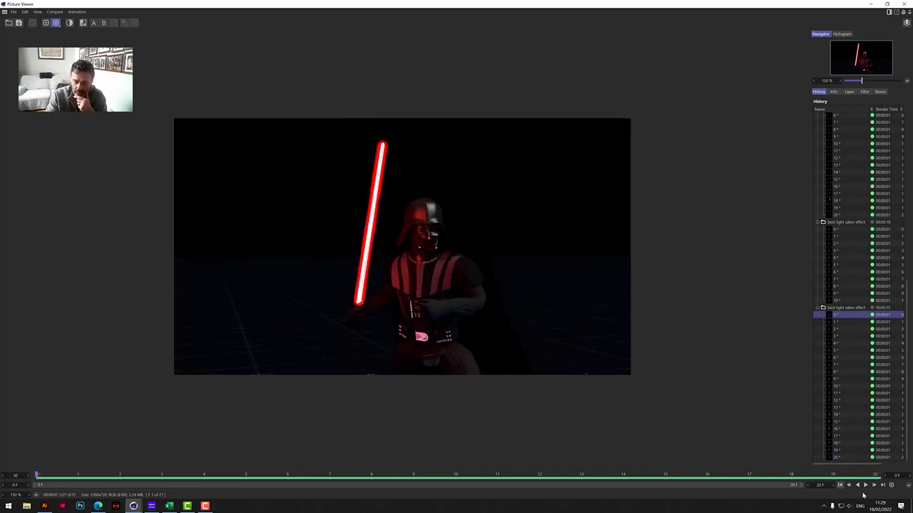
{"action": "left_click", "coordinate": [865, 485]}
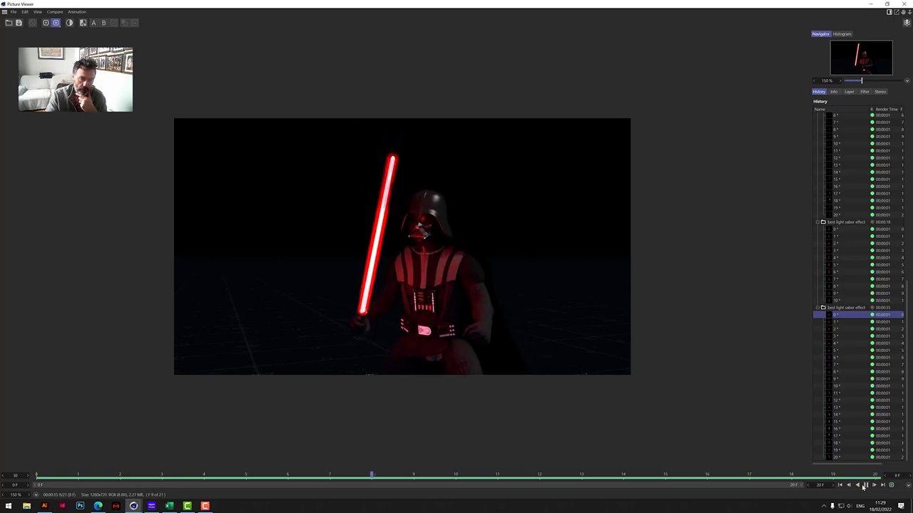
{"action": "left_click", "coordinate": [865, 485]}
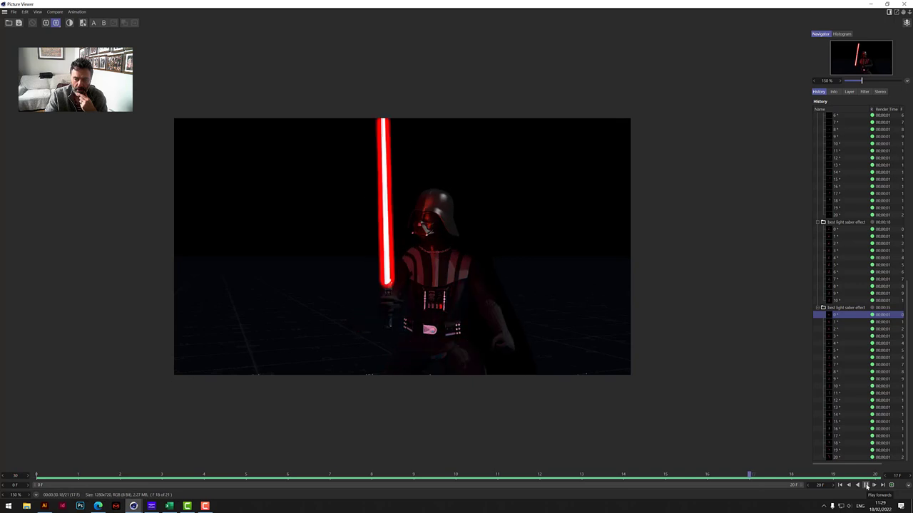
{"action": "left_click", "coordinate": [866, 485]}
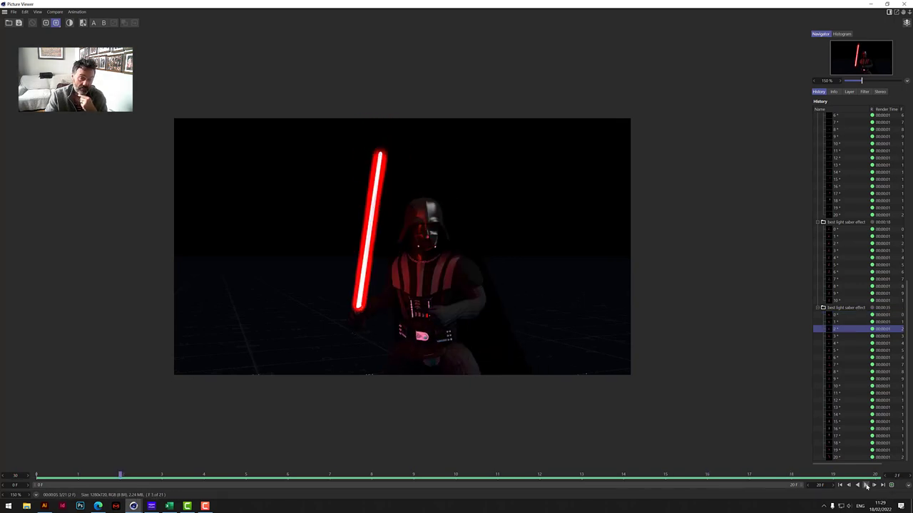
Compare frames from the earlier and latest render sequences in the history, ending with the render showing both Darth Vader models
{"action": "left_click", "coordinate": [837, 179]}
{"action": "scroll", "coordinate": [838, 173], "scroll_direction": "up", "scroll_amount": 3}
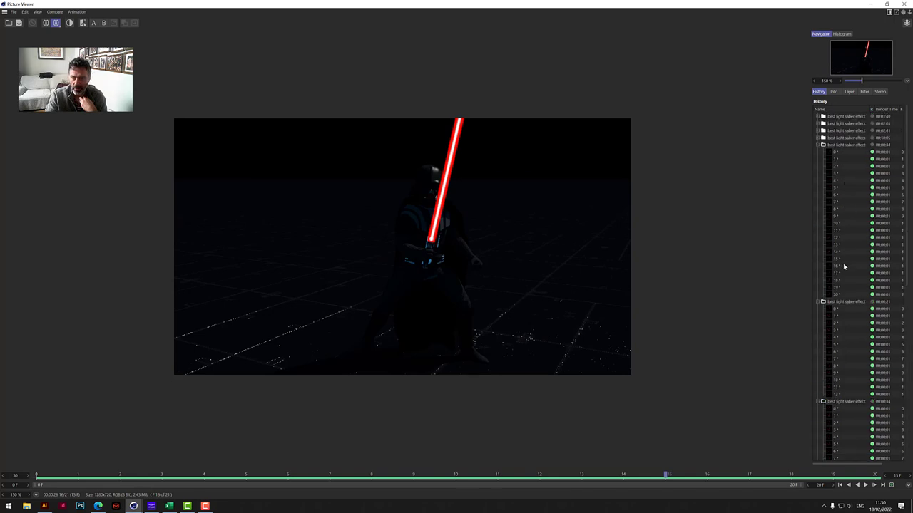
{"action": "left_click", "coordinate": [838, 343]}
{"action": "left_click", "coordinate": [838, 265]}
{"action": "scroll", "coordinate": [842, 296], "scroll_direction": "down", "scroll_amount": 4}
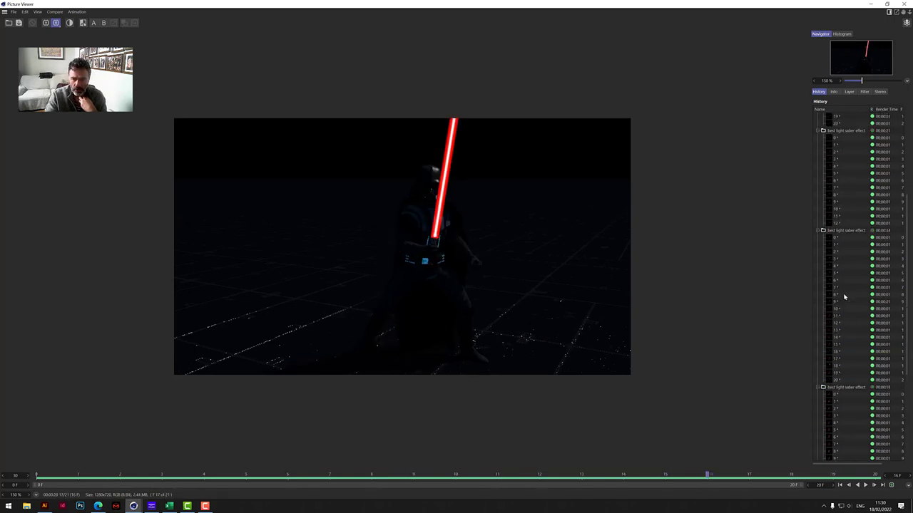
{"action": "left_click", "coordinate": [844, 293]}
{"action": "left_click", "coordinate": [846, 344]}
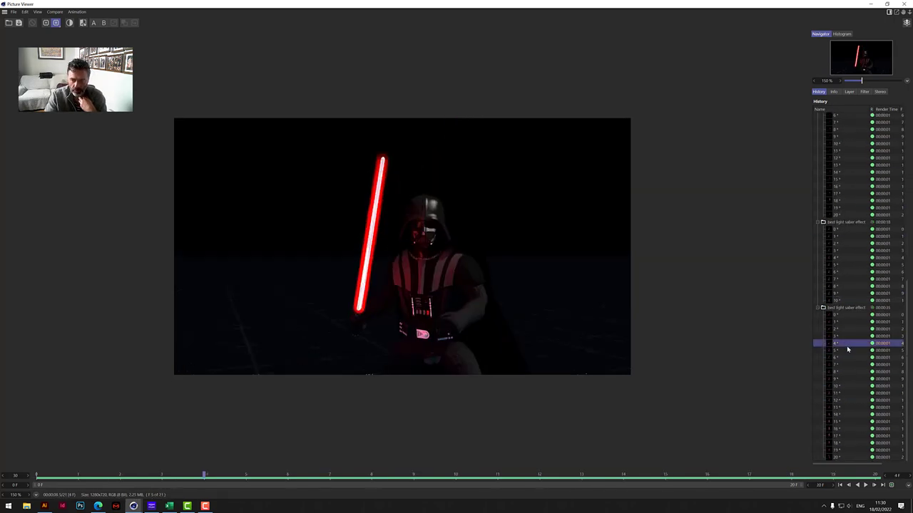
{"action": "scroll", "coordinate": [847, 187], "scroll_direction": "up", "scroll_amount": 10}
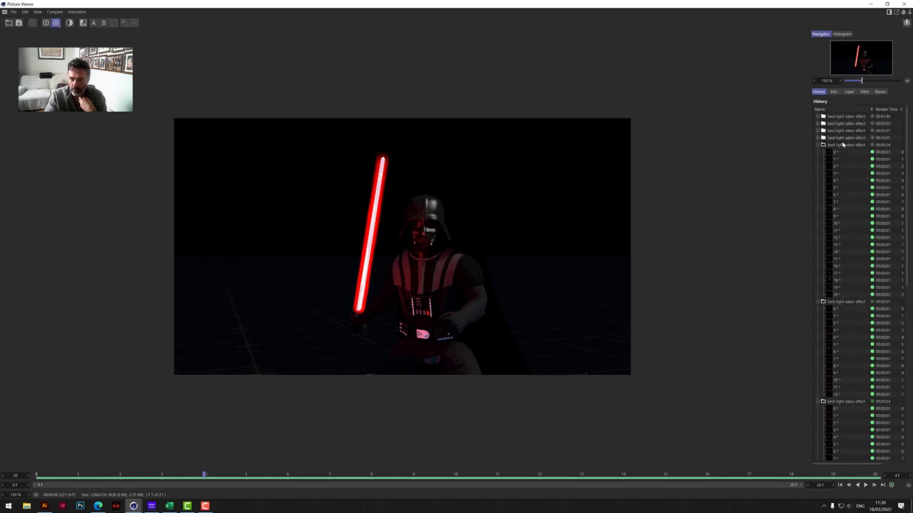
{"action": "left_click", "coordinate": [842, 137]}
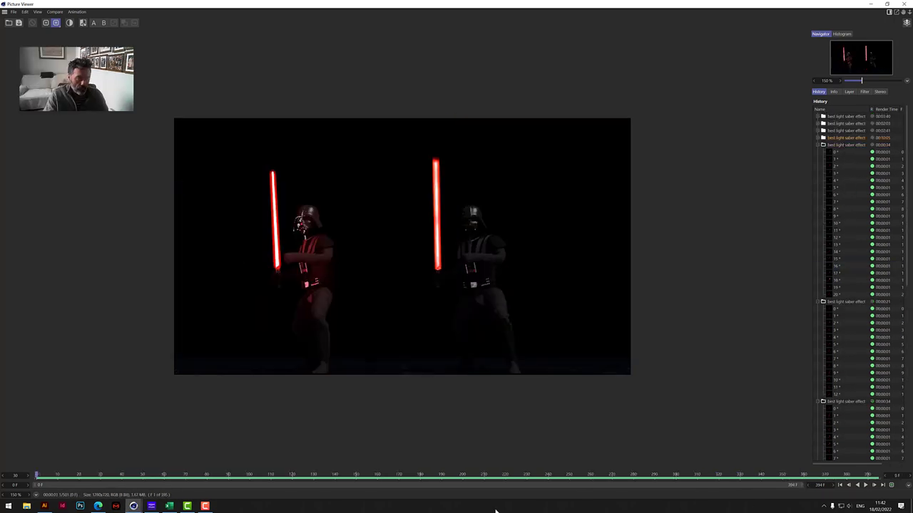